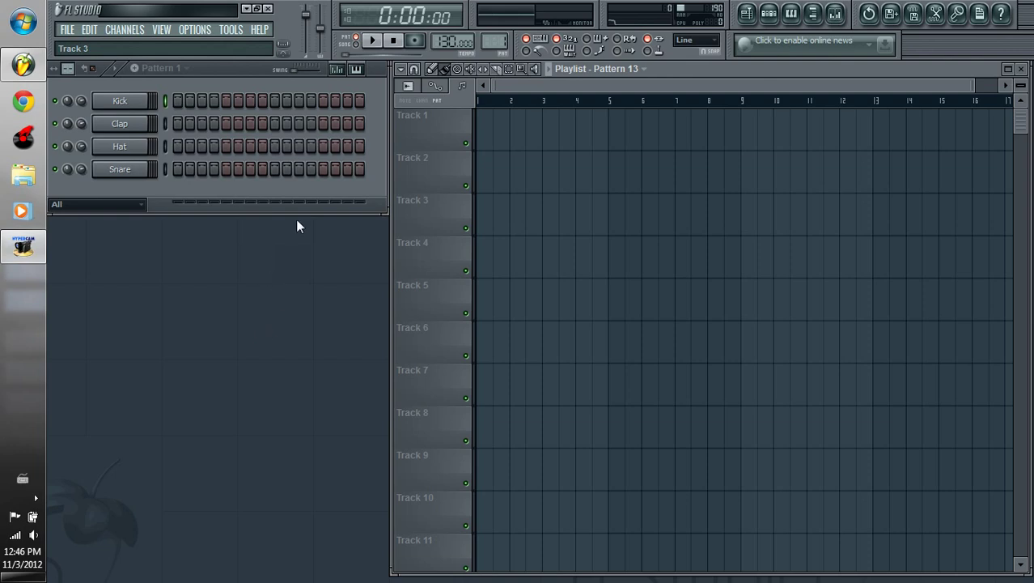
# Add a Toxic Biohazard channel to the step sequencer and move its plugin window up so all controls are visible.
pyautogui.click(126, 30)
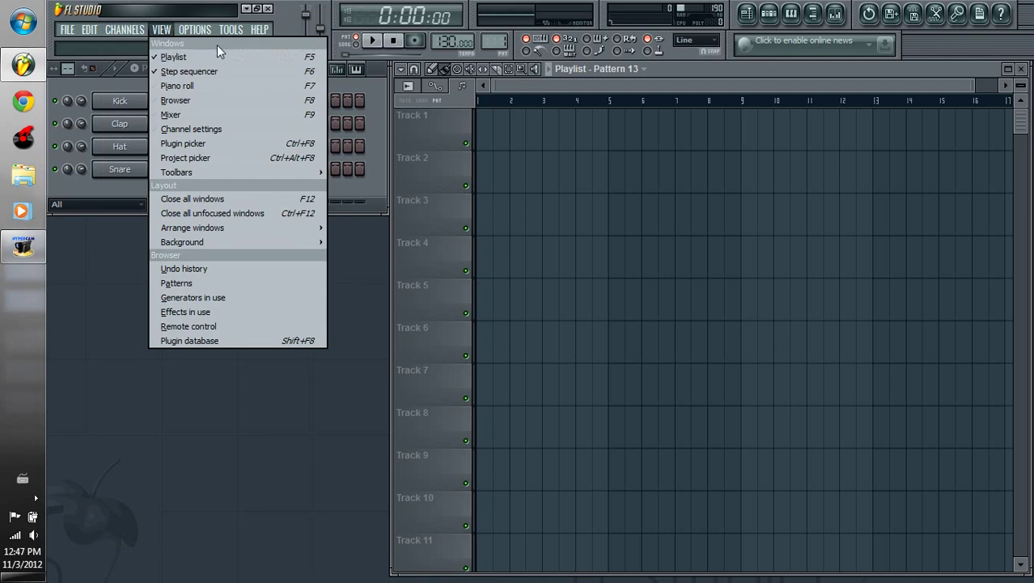
pyautogui.click(410, 137)
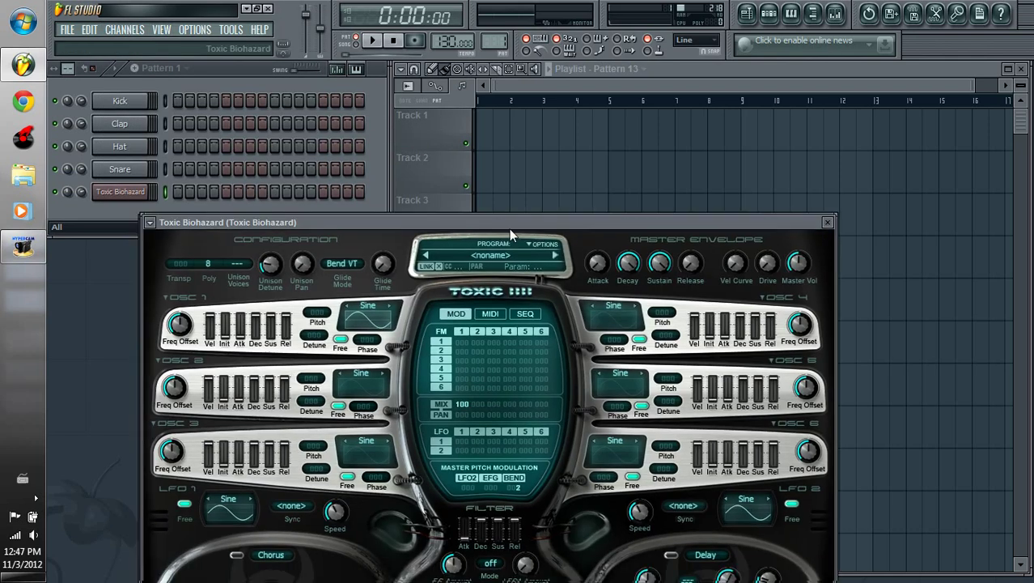
pyautogui.moveTo(510, 230); pyautogui.dragTo(555, 82)
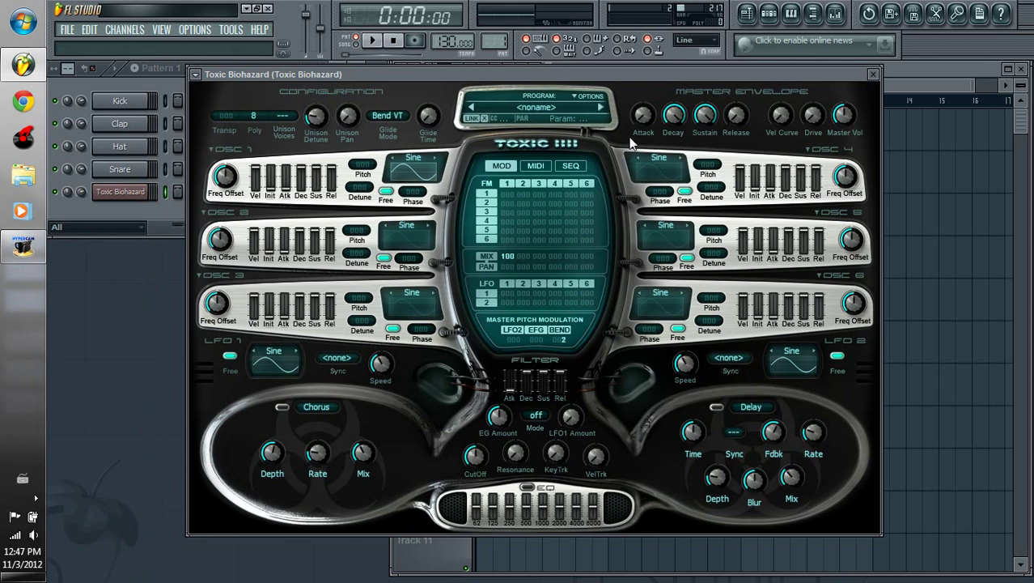
# Load the "LED Stinger ToTc" program from the Best presets folder into Toxic Biohazard and close the plugin window.
pyautogui.click(572, 97)
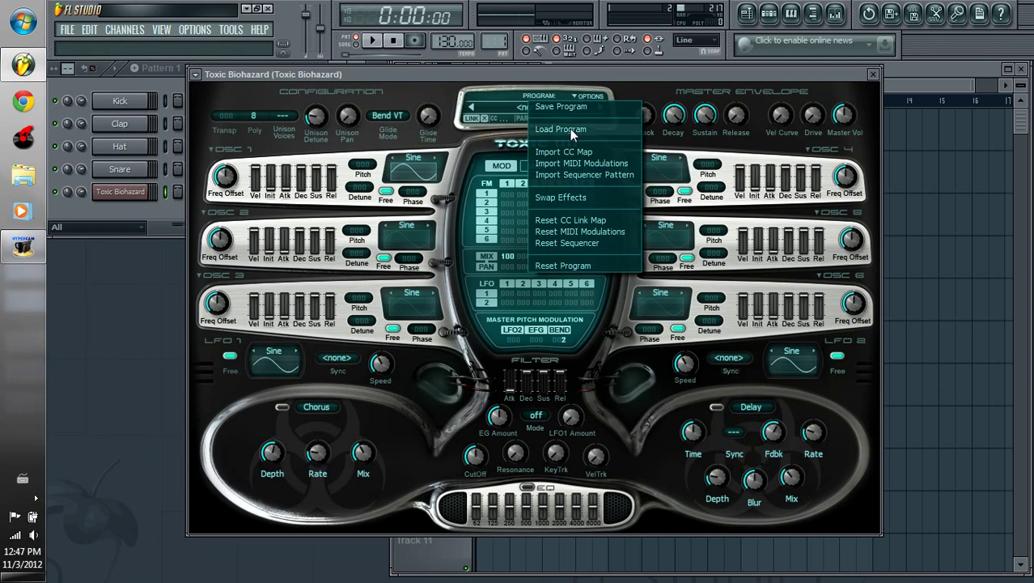
pyautogui.click(570, 129)
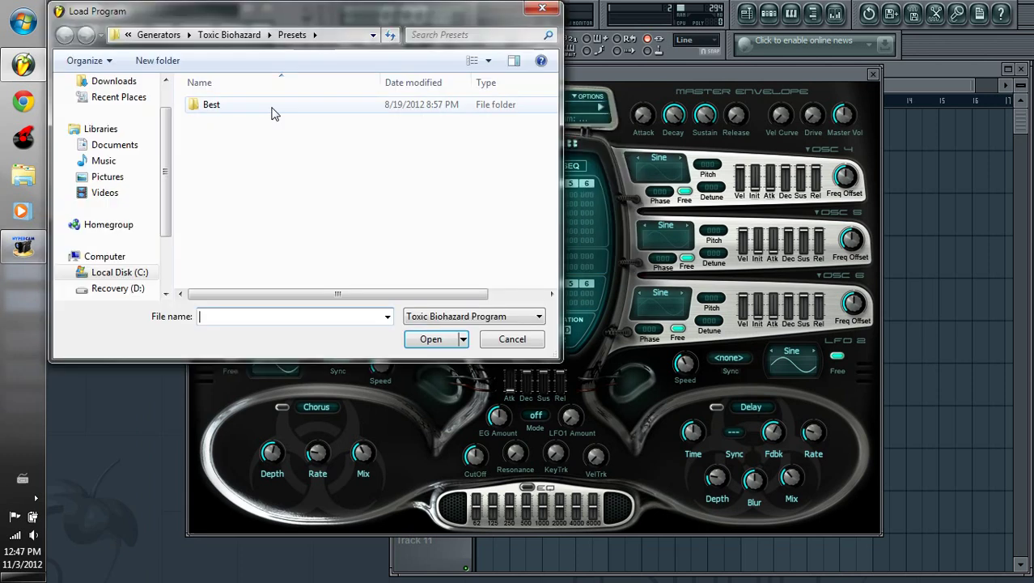
pyautogui.doubleClick(273, 109)
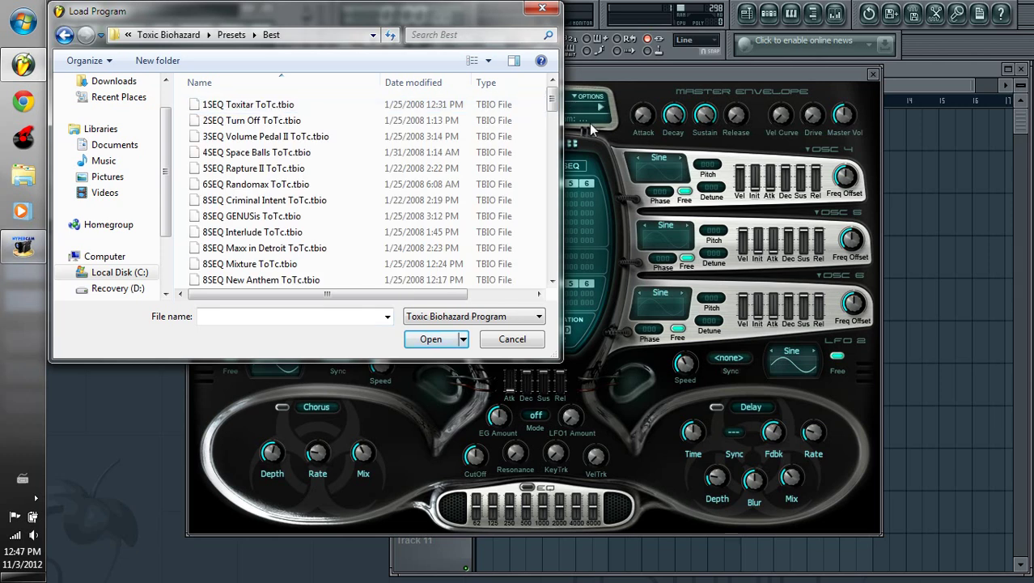
pyautogui.moveTo(553, 98); pyautogui.dragTo(563, 195)
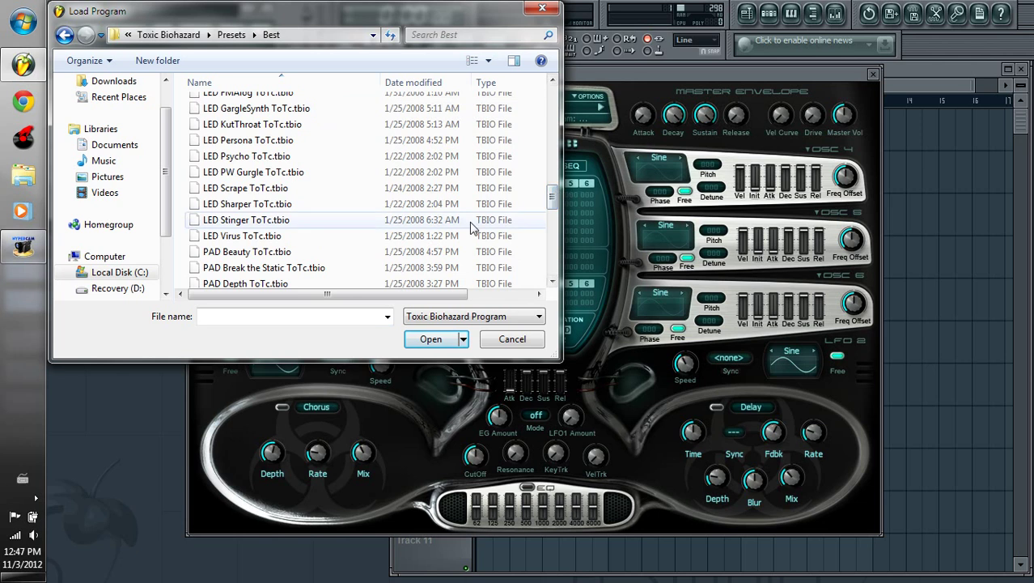
pyautogui.doubleClick(240, 220)
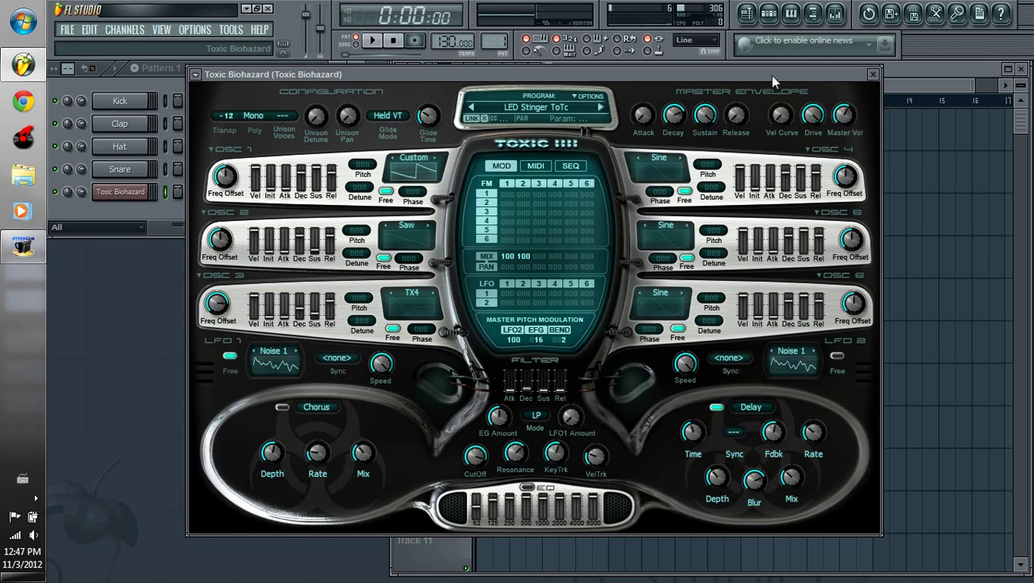
pyautogui.click(873, 73)
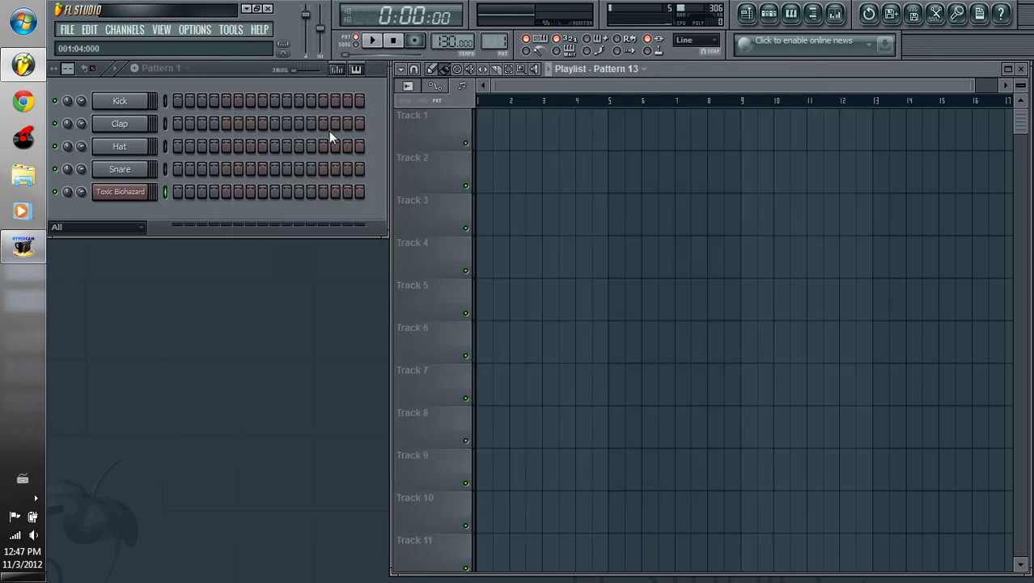
# Place a 16-bar pattern clip named "Sweep up" on Track 1 of the playlist, starting at bar 1.
pyautogui.click(483, 135)
pyautogui.click(479, 115)
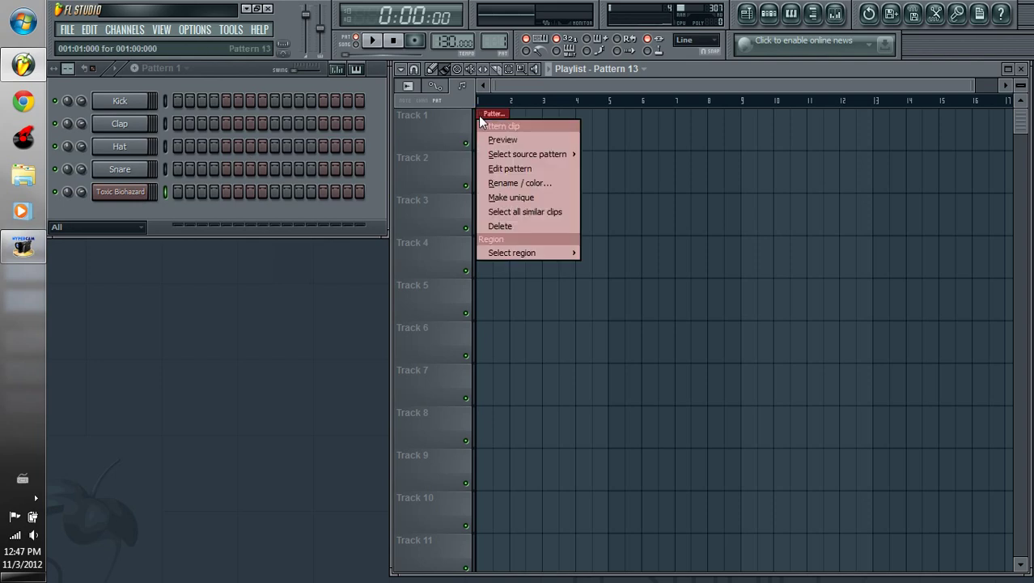
pyautogui.click(508, 182)
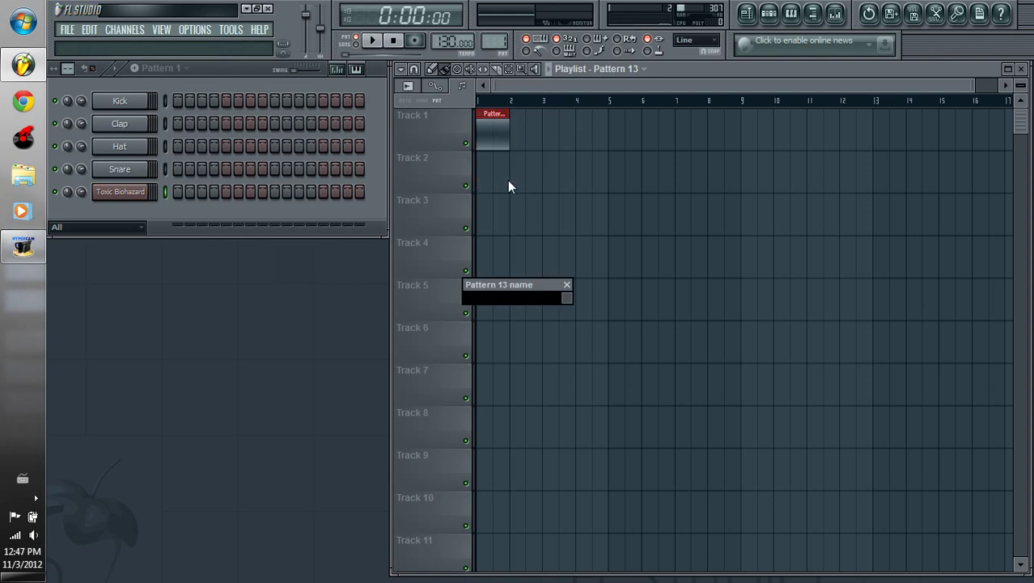
pyautogui.write('Sweep up')
pyautogui.press('Return')
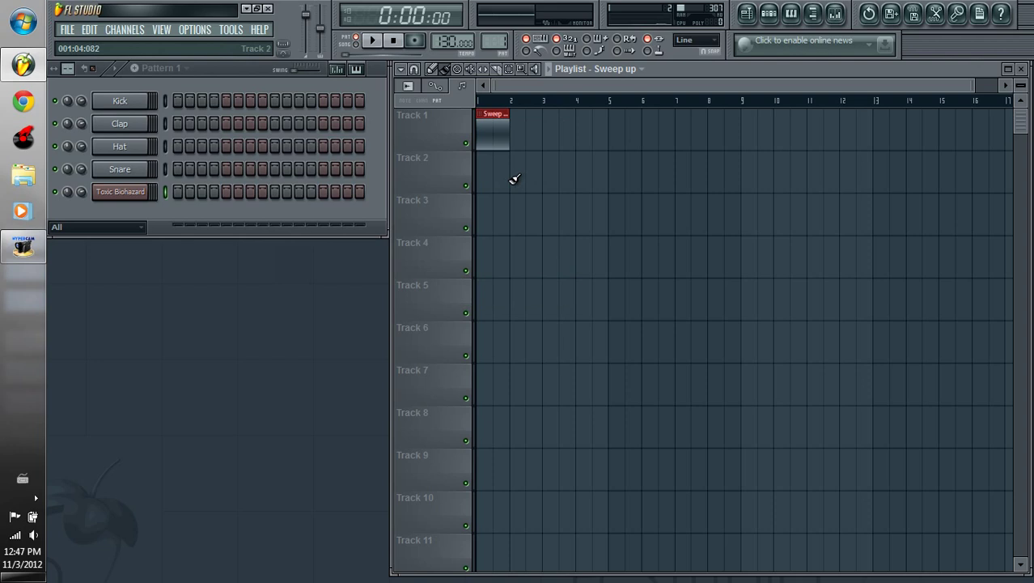
pyautogui.moveTo(510, 129); pyautogui.dragTo(999, 136)
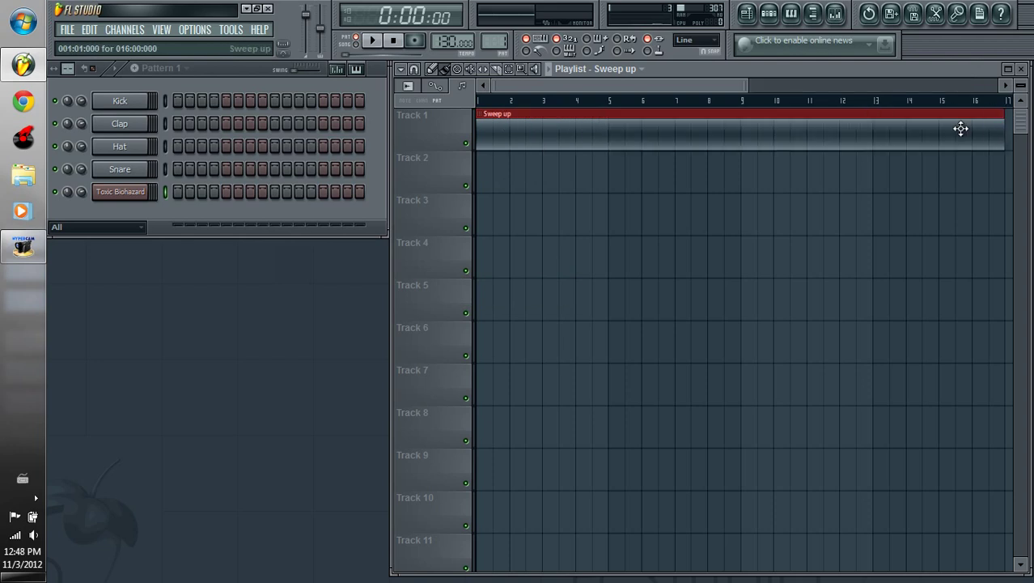
# Open the Sweep up pattern's piano roll for the Toxic Biohazard channel and add an F4 note at the start of bar 1.
pyautogui.click(518, 130)
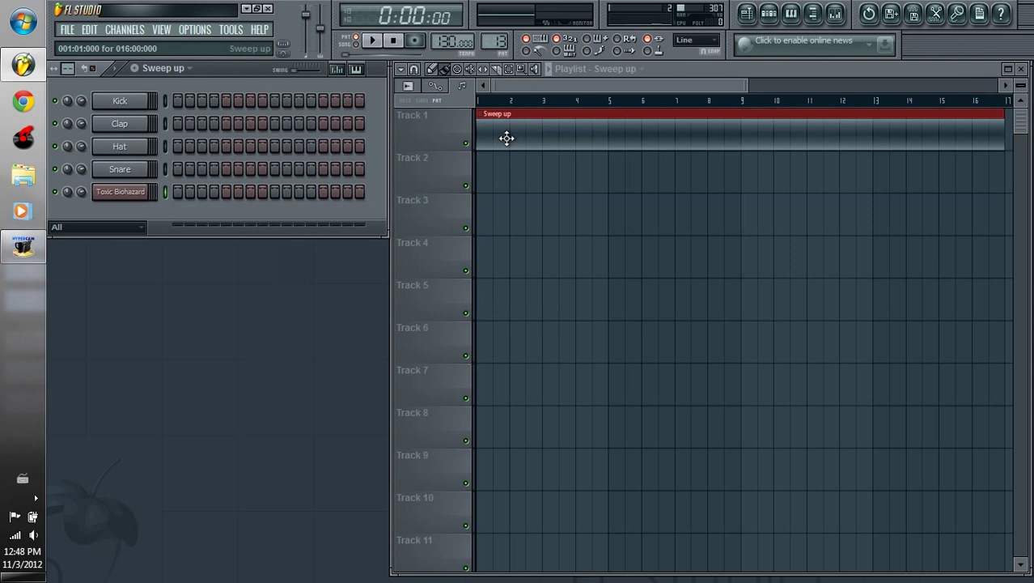
pyautogui.rightClick(123, 201)
pyautogui.click(195, 194)
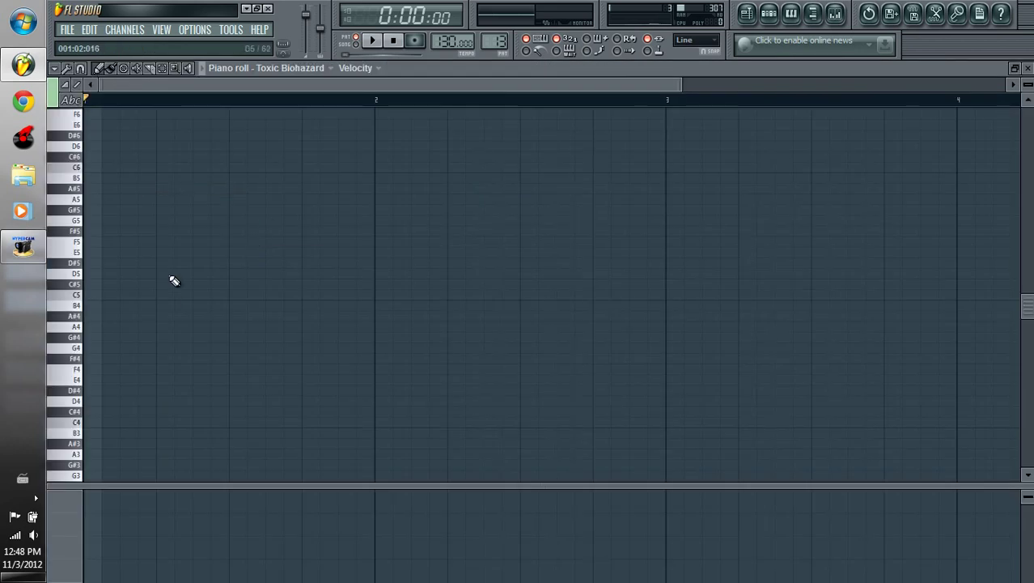
pyautogui.scroll(-3, 121, 305)
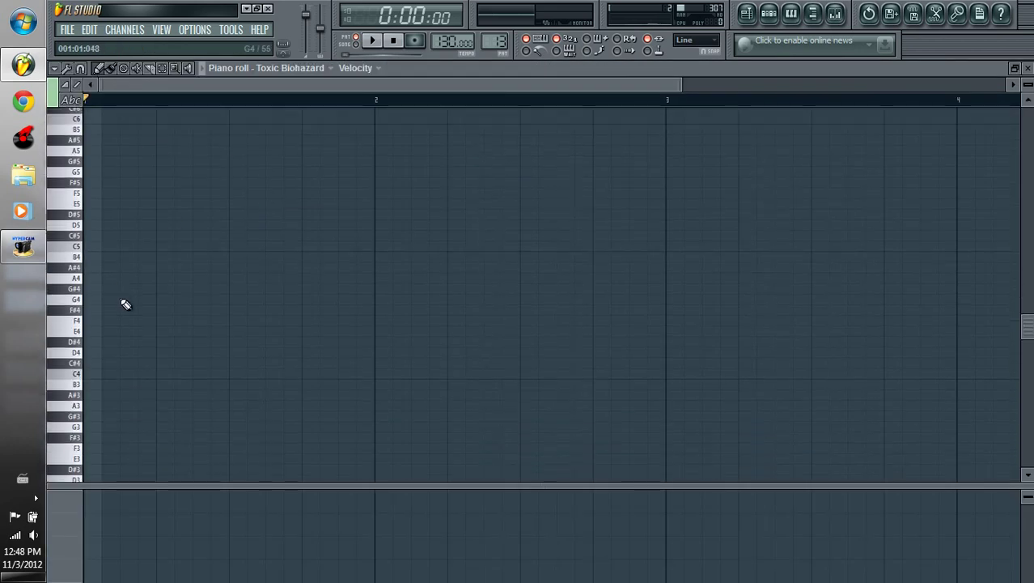
pyautogui.scroll(-1, 125, 305)
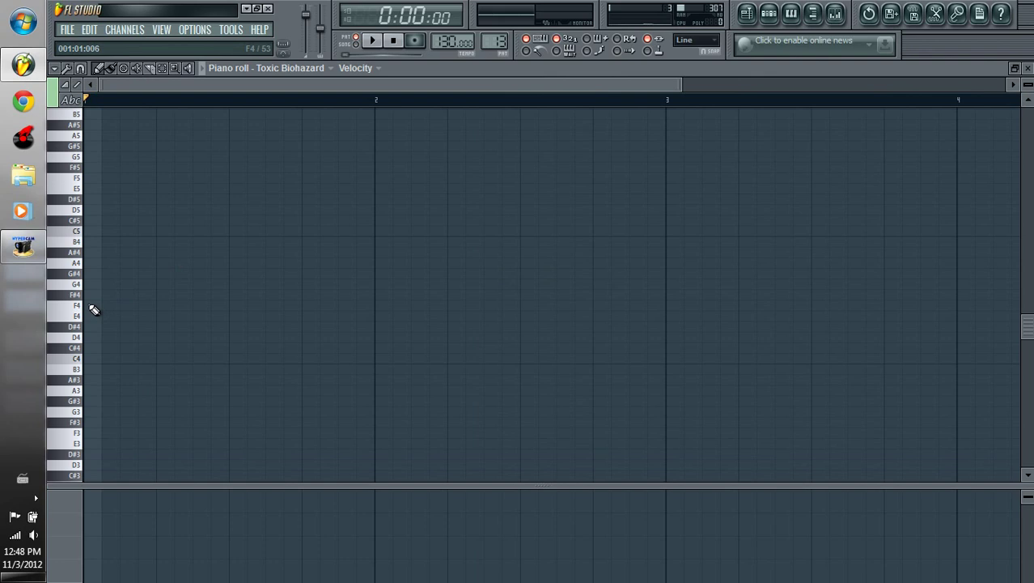
pyautogui.click(92, 308)
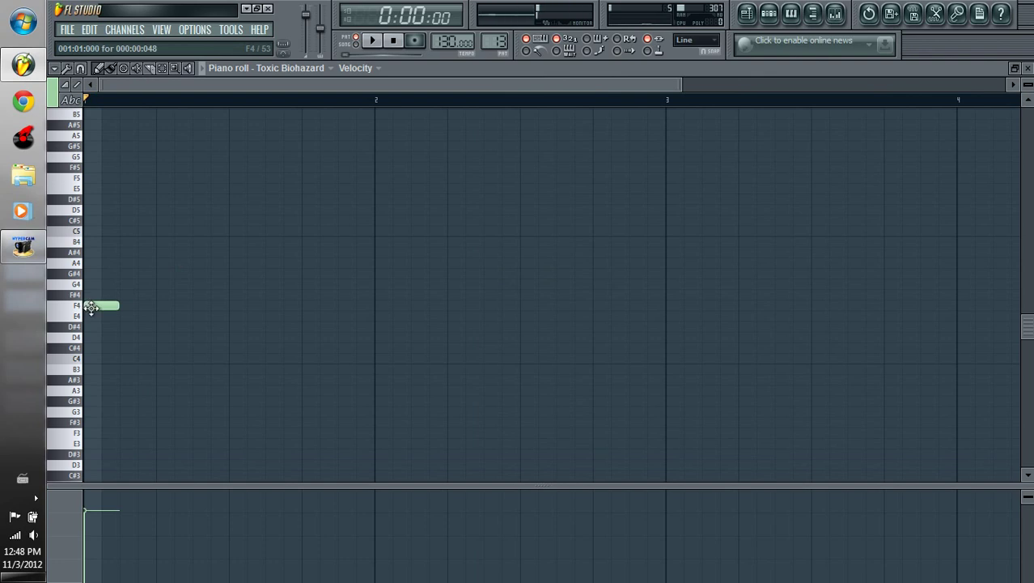
pyautogui.click(92, 307)
pyautogui.click(86, 305)
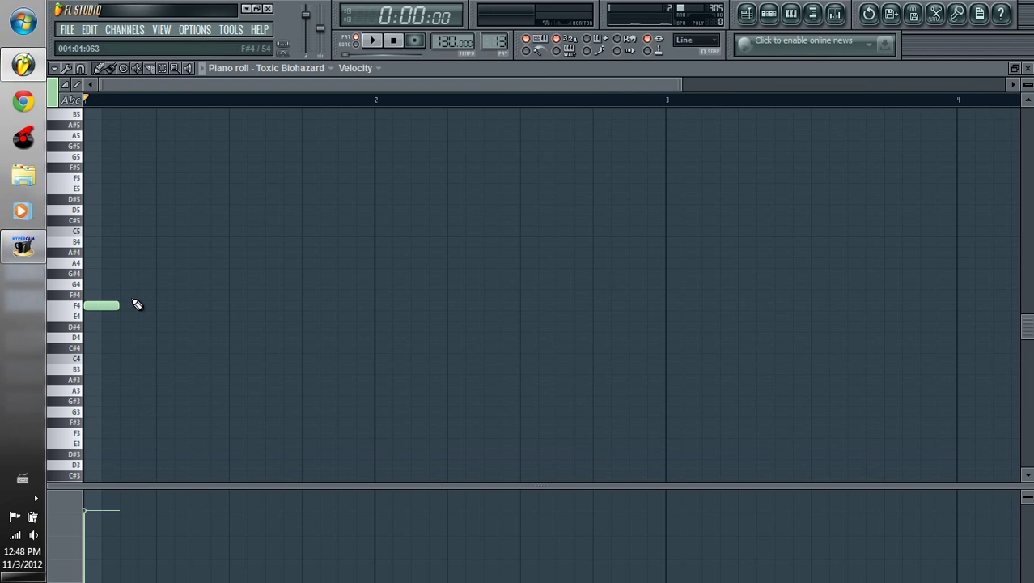
# Set the F4 note's duration to 16 bars in its note properties and return to the playlist.
pyautogui.doubleClick(106, 305)
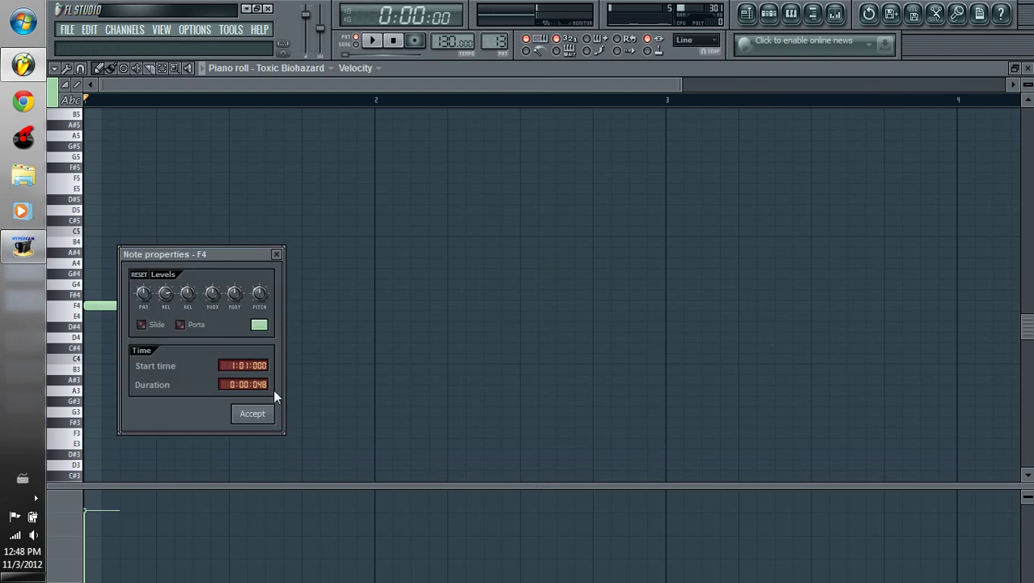
pyautogui.moveTo(261, 384); pyautogui.dragTo(261, 390)
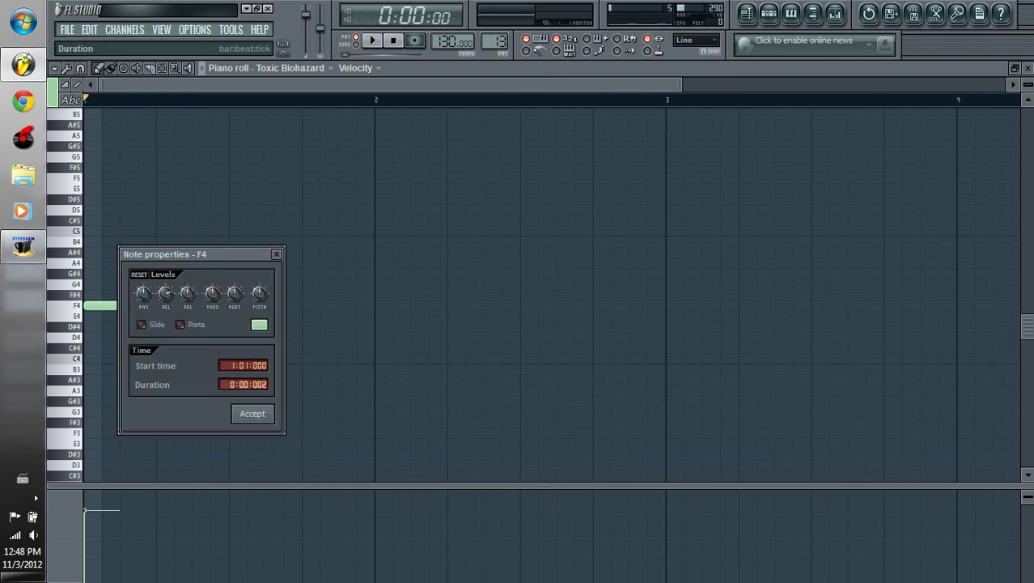
pyautogui.moveTo(232, 386); pyautogui.dragTo(232, 369)
pyautogui.click(252, 414)
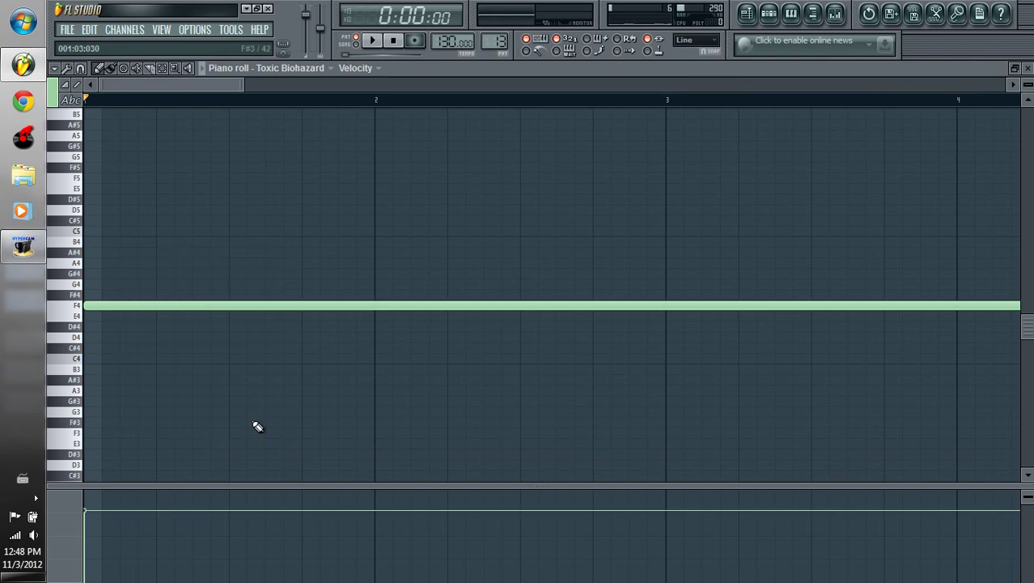
pyautogui.click(1016, 68)
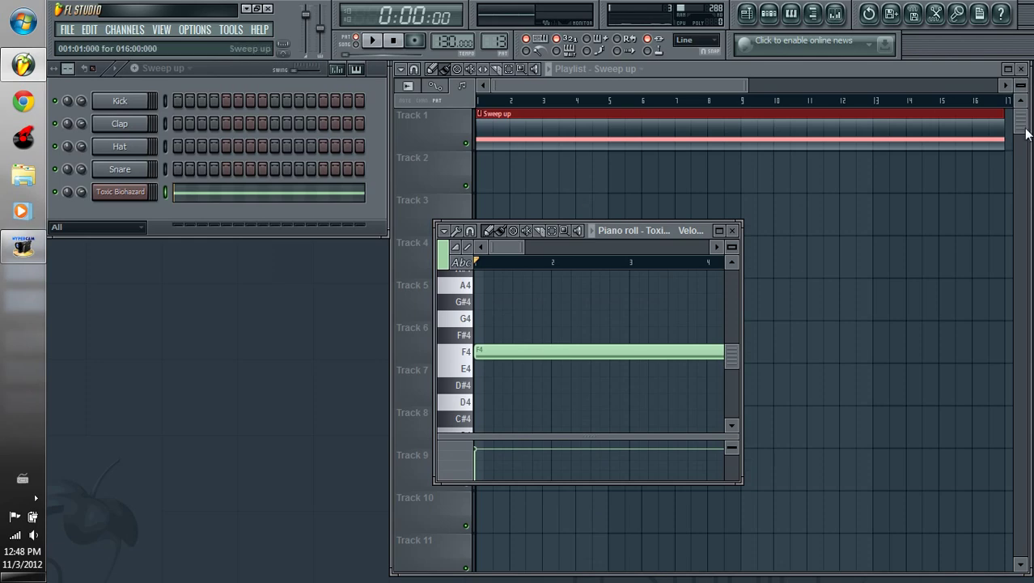
pyautogui.moveTo(1004, 128); pyautogui.dragTo(949, 127)
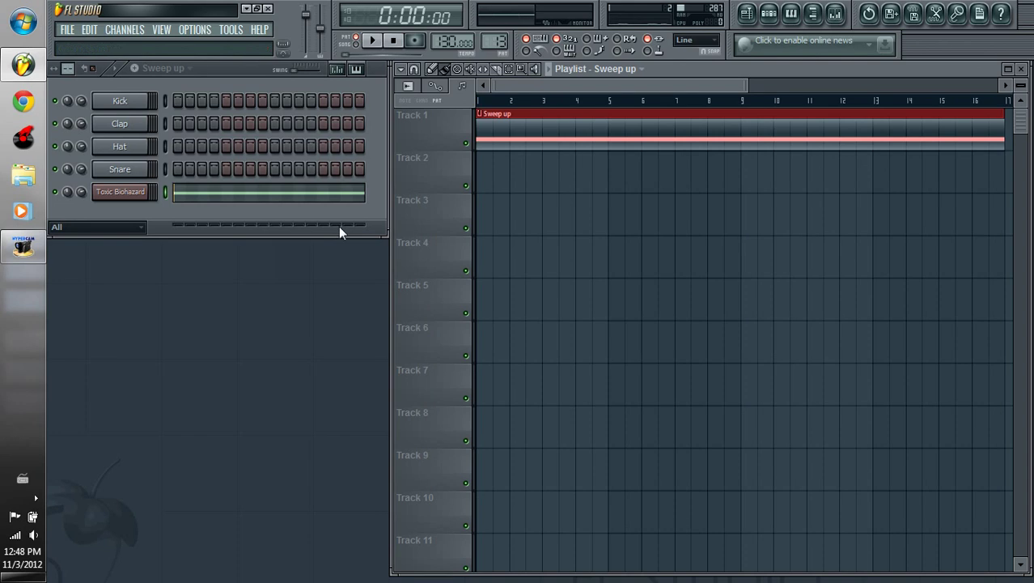
# Reopen the Toxic Biohazard piano roll full size, show the whole 16-bar note, and audition the F7 key.
pyautogui.rightClick(114, 192)
pyautogui.click(205, 200)
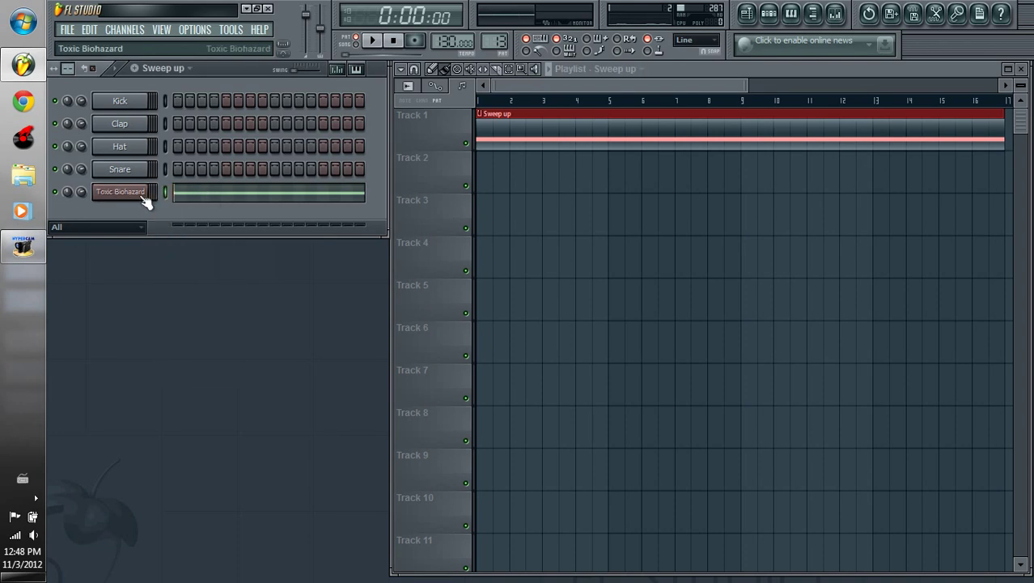
pyautogui.rightClick(129, 192)
pyautogui.click(180, 192)
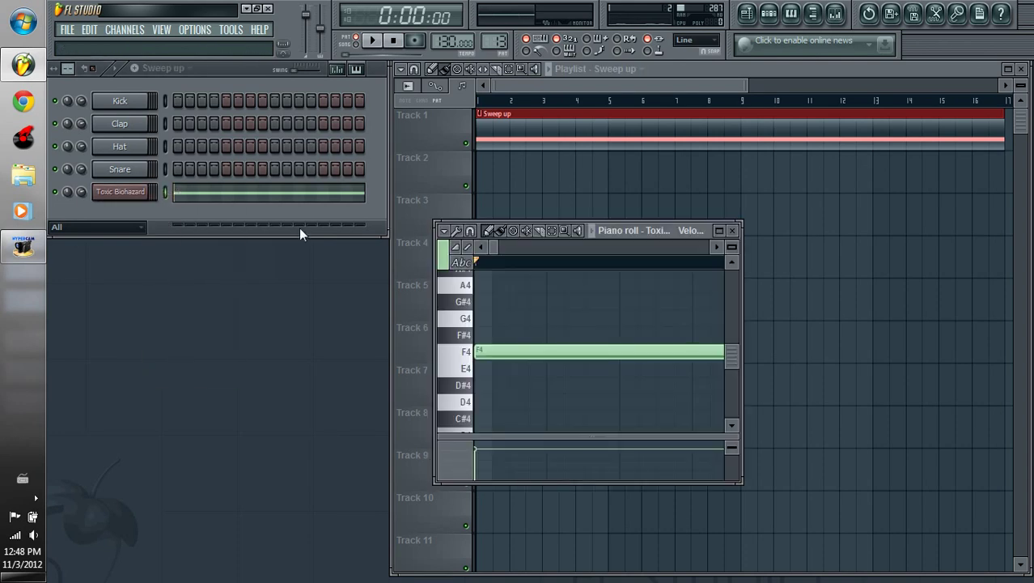
pyautogui.click(719, 230)
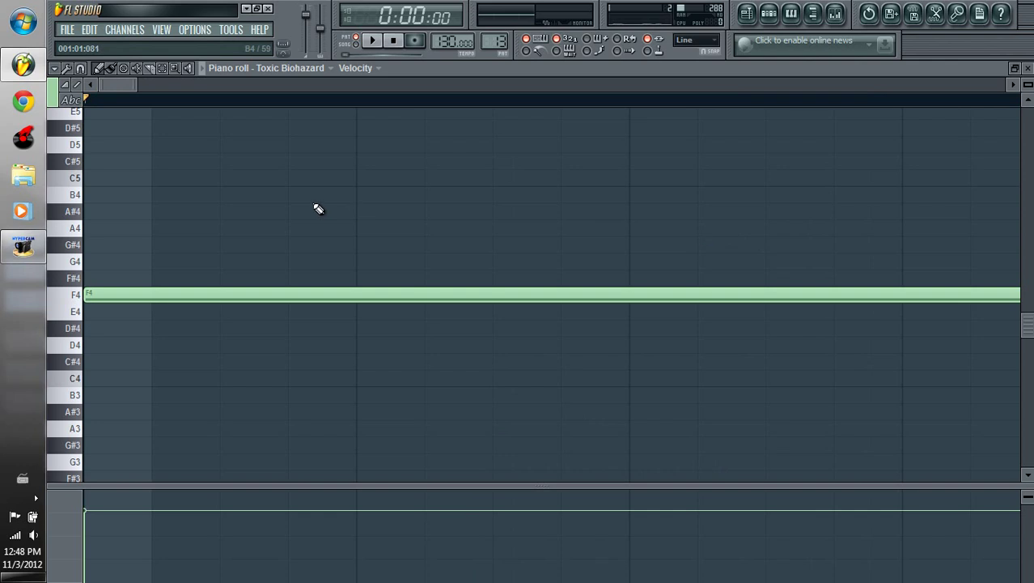
pyautogui.moveTo(135, 87); pyautogui.dragTo(890, 85)
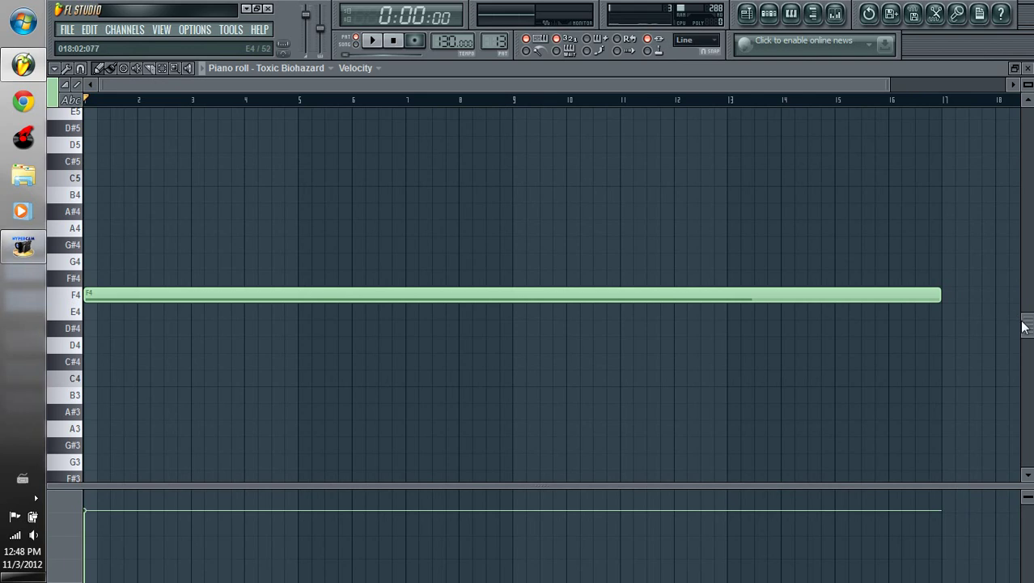
pyautogui.moveTo(1022, 326); pyautogui.dragTo(1028, 243)
pyautogui.click(75, 137)
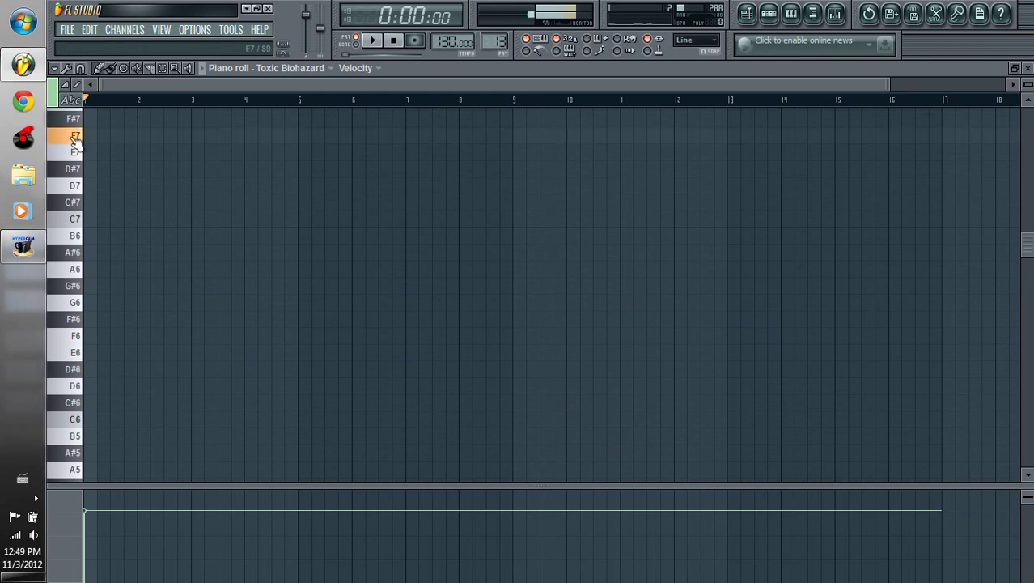
pyautogui.click(75, 137)
pyautogui.click(75, 138)
pyautogui.click(74, 138)
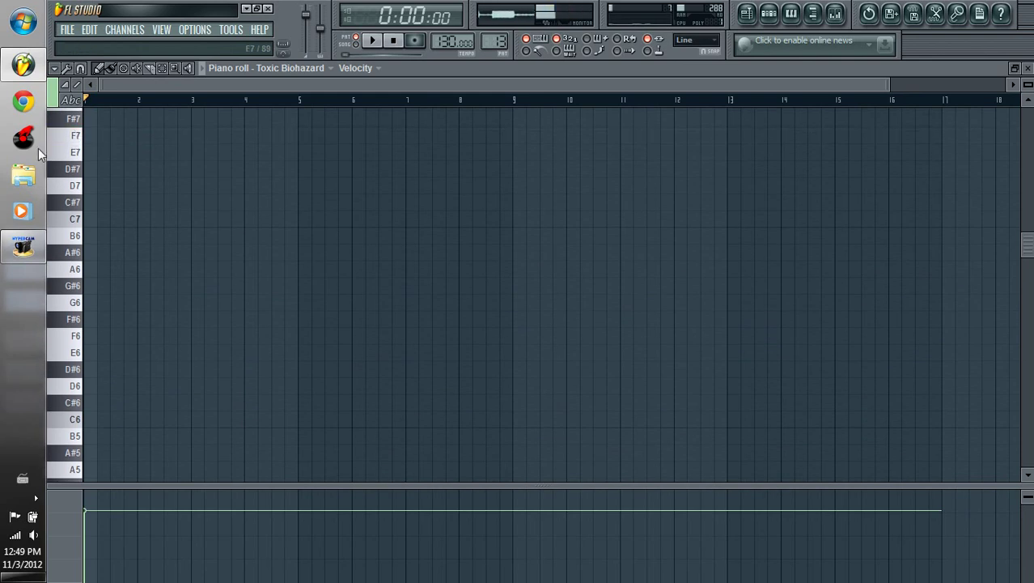
pyautogui.moveTo(886, 87); pyautogui.dragTo(240, 87)
pyautogui.click(114, 138)
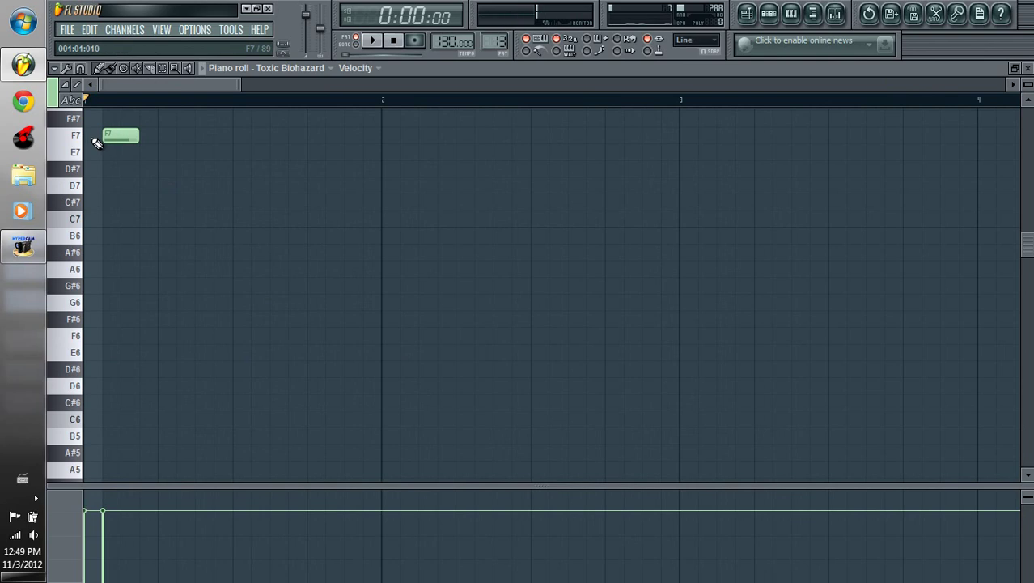
pyautogui.scroll(-8, 95, 142)
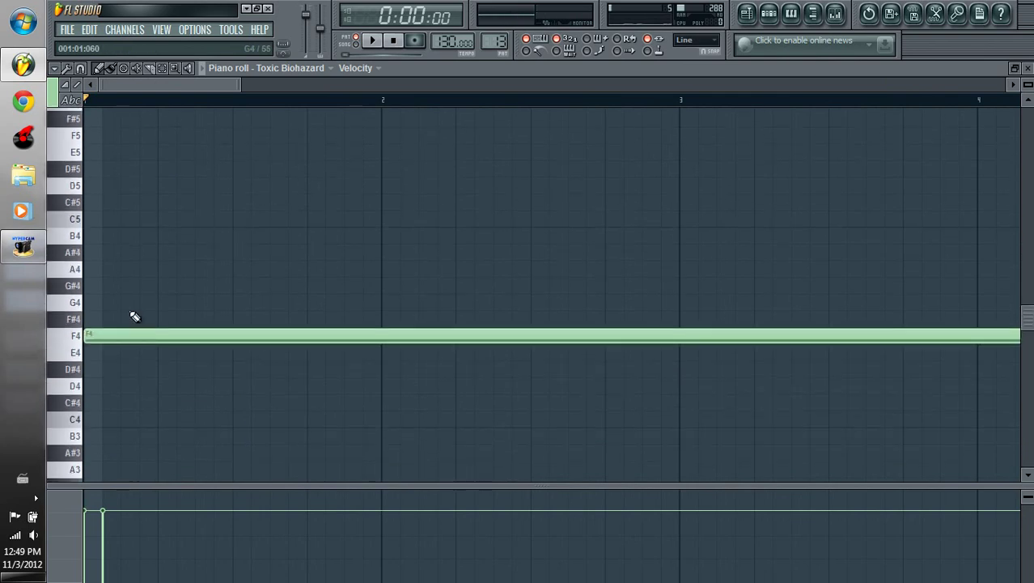
pyautogui.scroll(9, 103, 291)
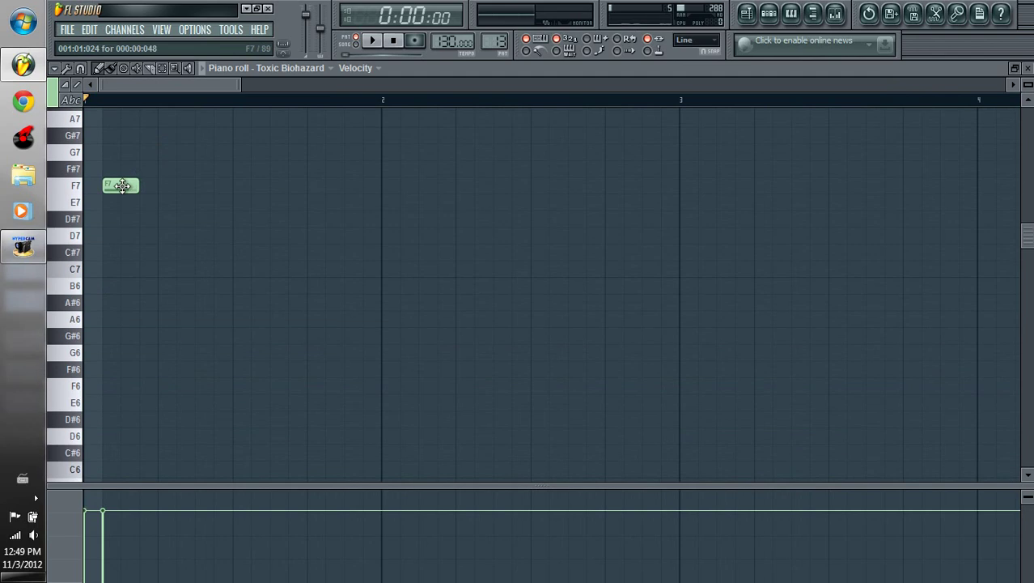
pyautogui.rightClick(121, 186)
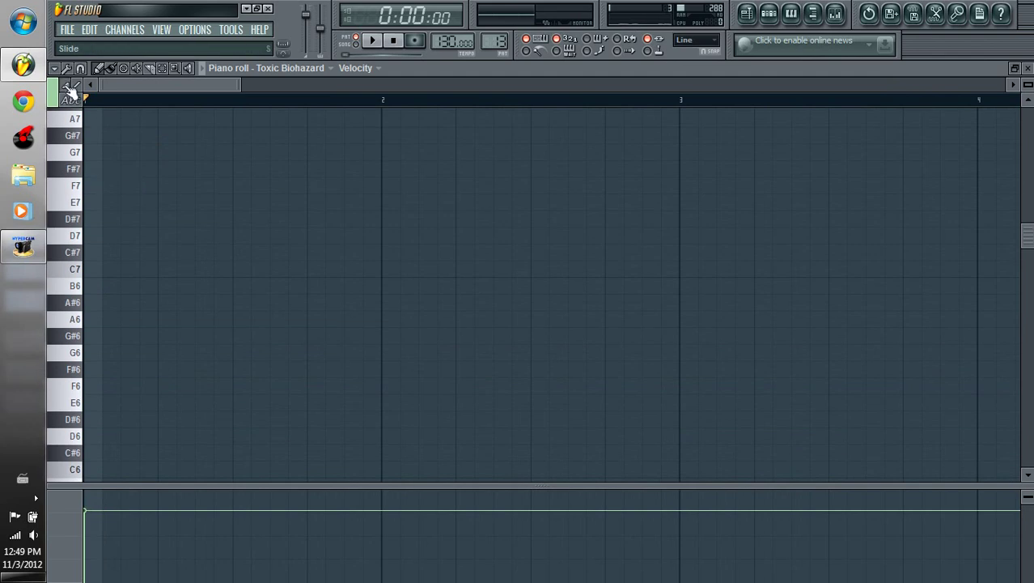
# Add an F7 slide note starting at 1:01:024 in bar 1 and set its duration to 16 bars.
pyautogui.click(118, 187)
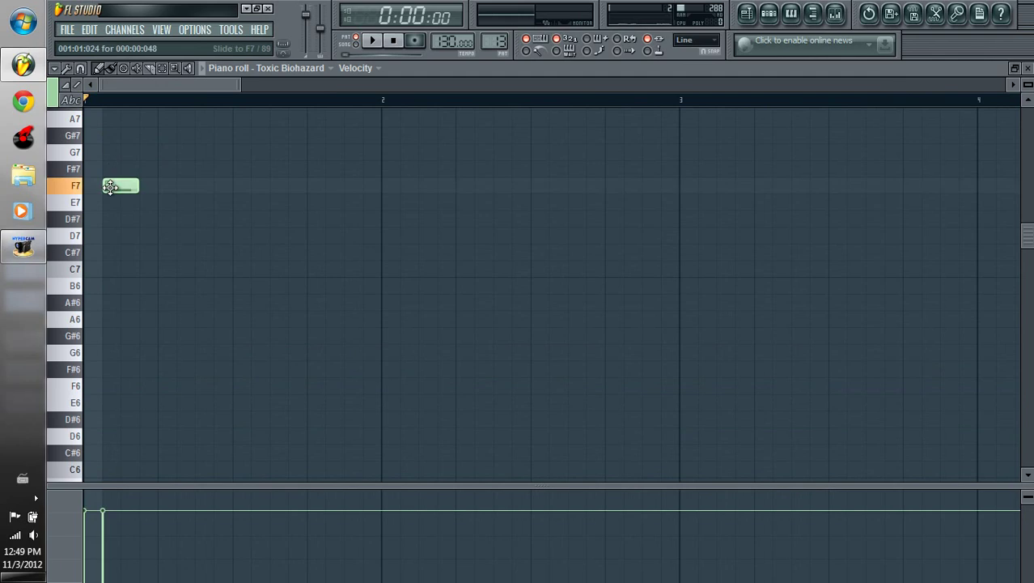
pyautogui.doubleClick(118, 187)
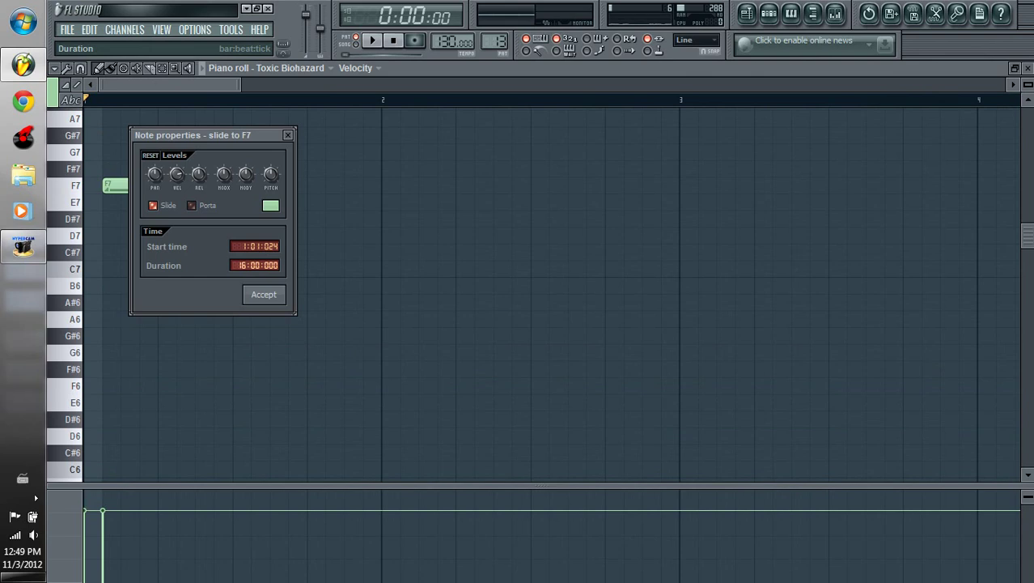
pyautogui.moveTo(261, 268); pyautogui.dragTo(260, 262)
pyautogui.click(262, 291)
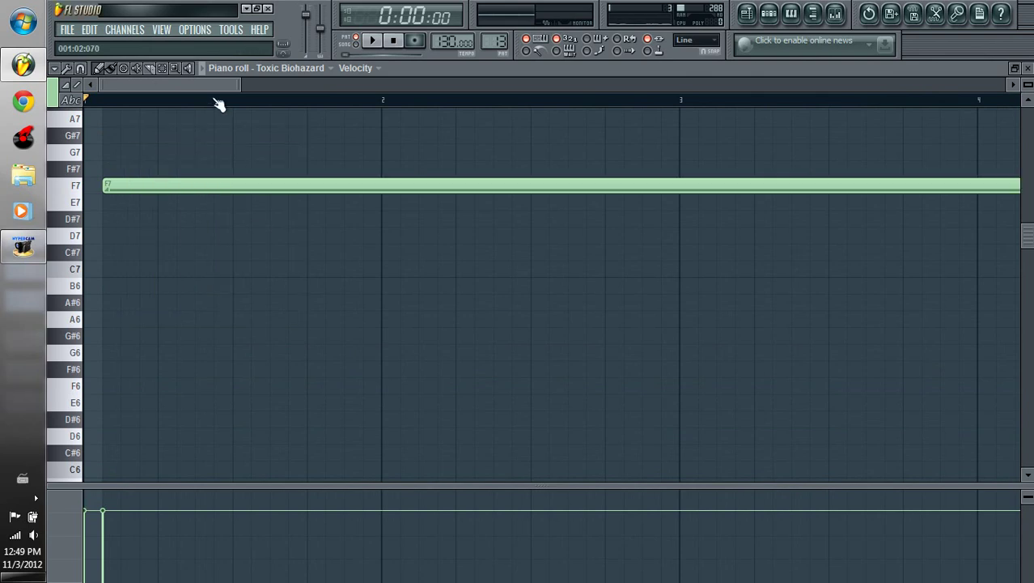
# Trim the end of the F7 slide note to bar 17, in line with the end of the F4 note.
pyautogui.moveTo(218, 85); pyautogui.dragTo(810, 58)
pyautogui.moveTo(799, 183); pyautogui.dragTo(854, 181)
pyautogui.moveTo(712, 86); pyautogui.dragTo(91, 89)
pyautogui.scroll(-5, 291, 134)
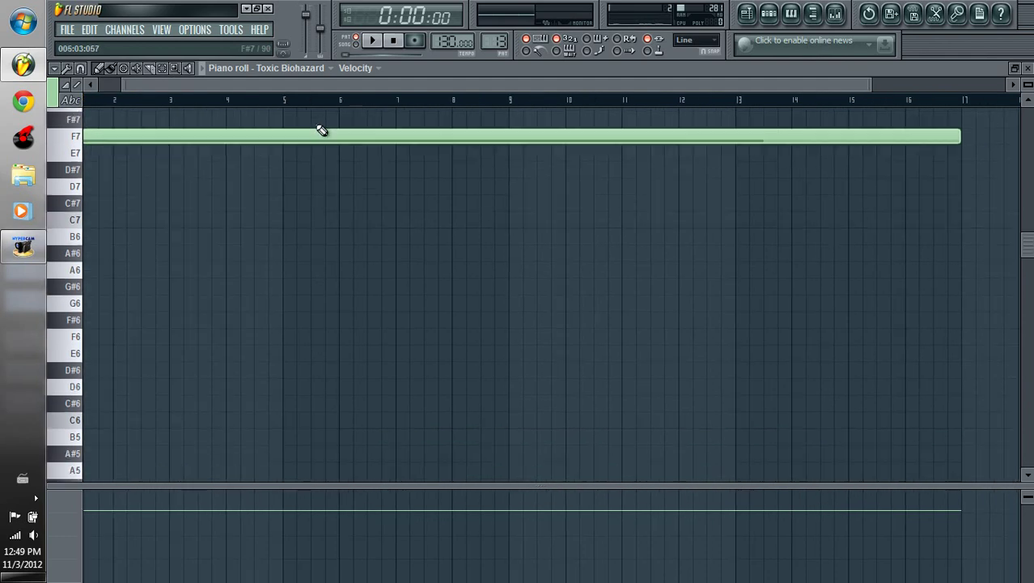
pyautogui.scroll(-2, 391, 151)
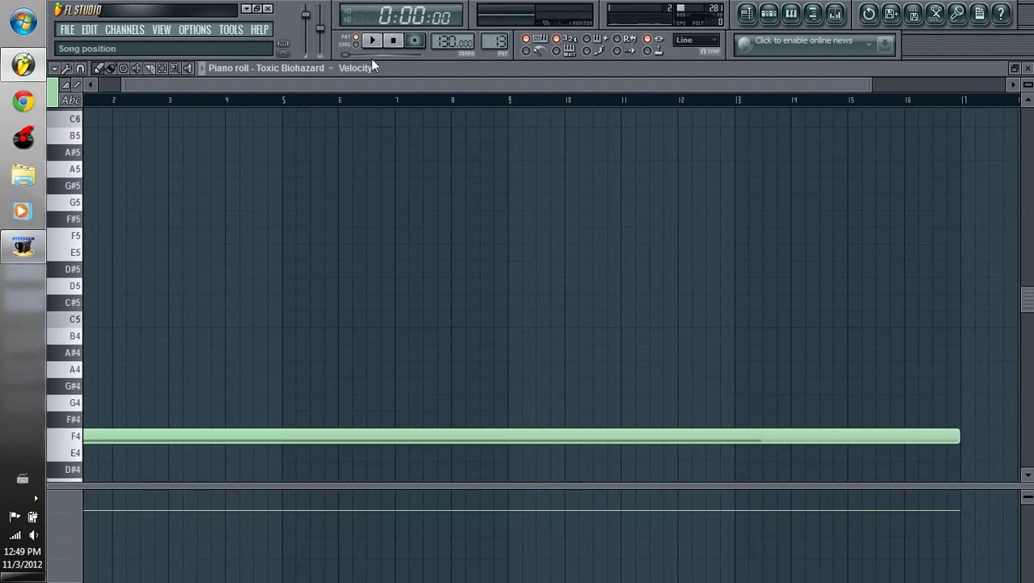
# Play the pattern from the start to audition the rising sweep, return to the playlist and stop playback.
pyautogui.click(372, 40)
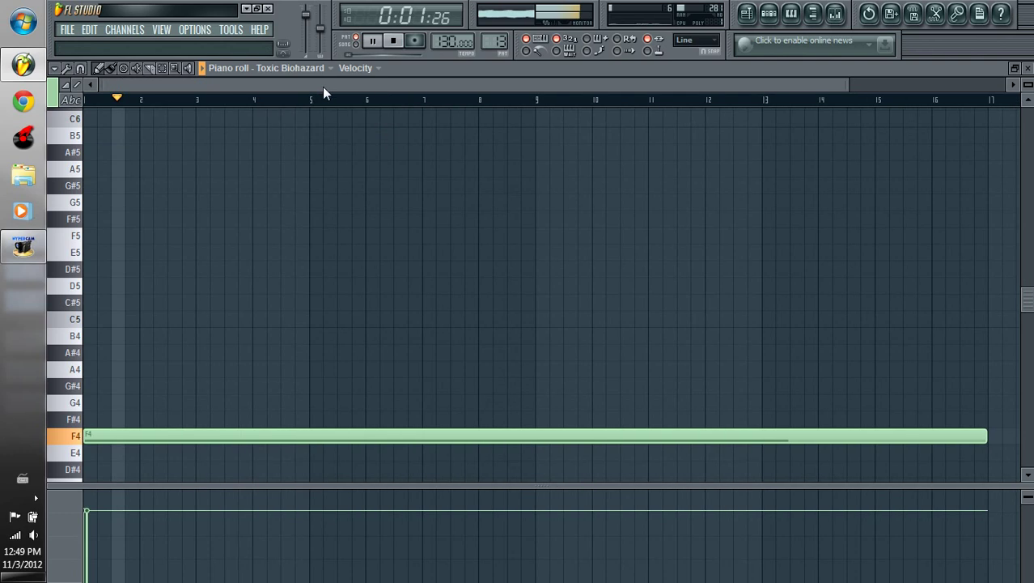
pyautogui.scroll(2, 715, 116)
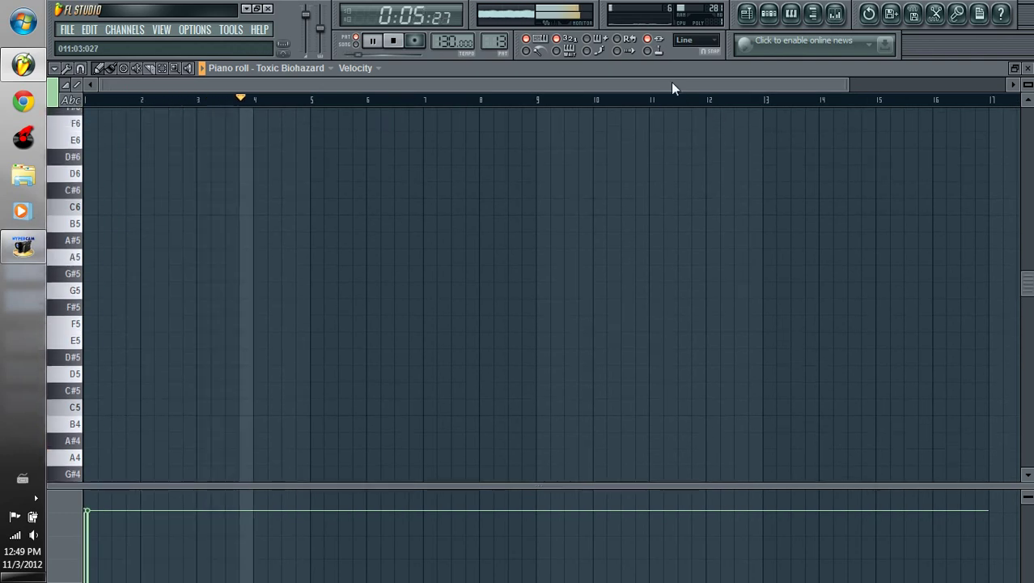
pyautogui.click(1028, 68)
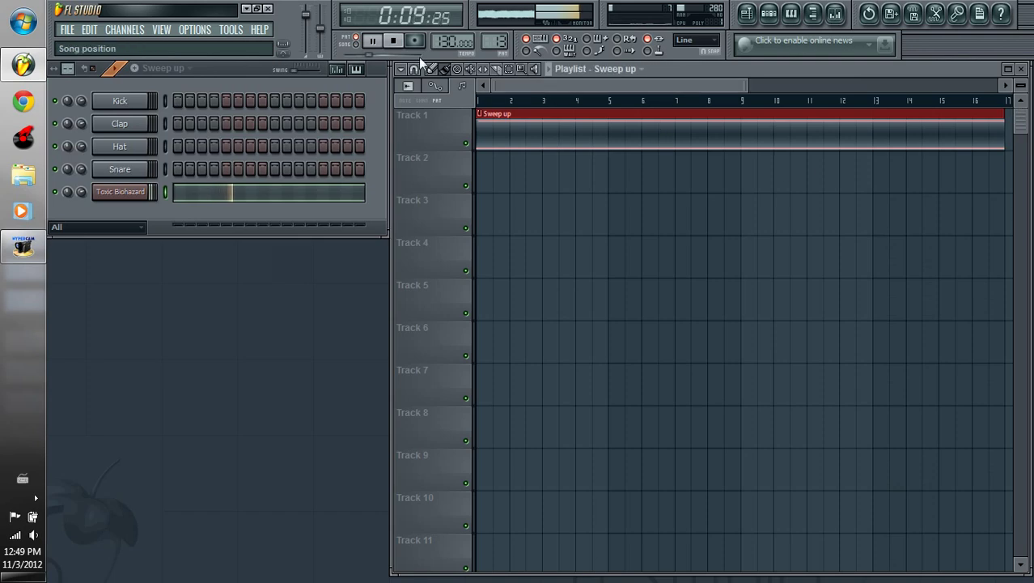
pyautogui.click(395, 42)
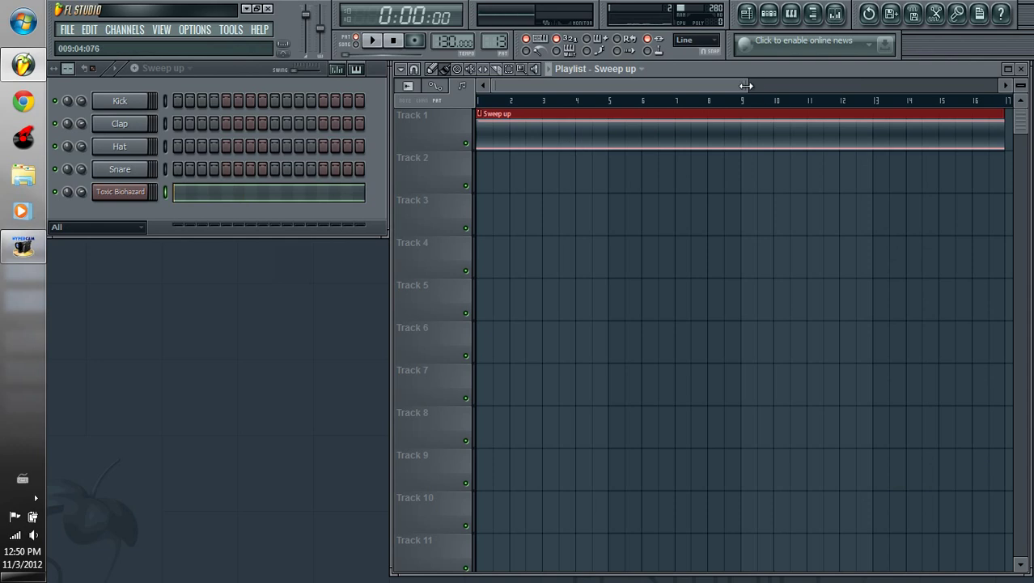
# Switch from the Sweep up pattern to Pattern 12.
pyautogui.moveTo(746, 86); pyautogui.dragTo(724, 89)
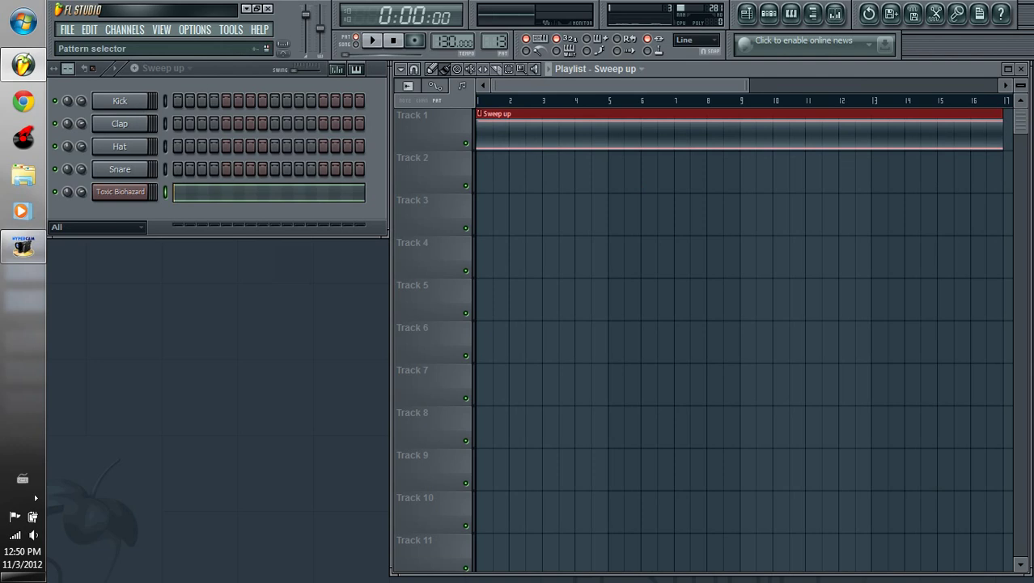
pyautogui.scroll(-1, 495, 40)
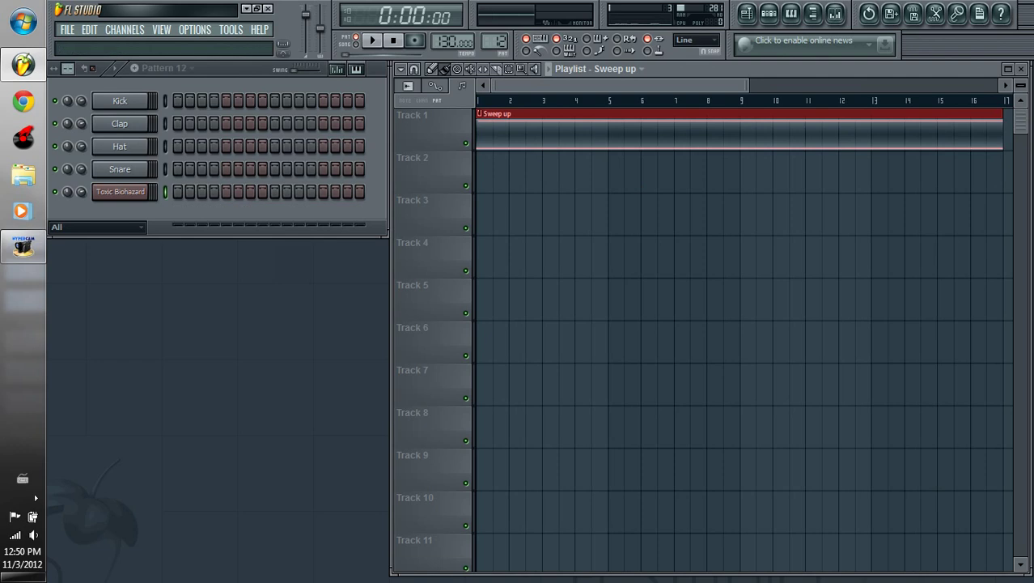
pyautogui.rightClick(139, 101)
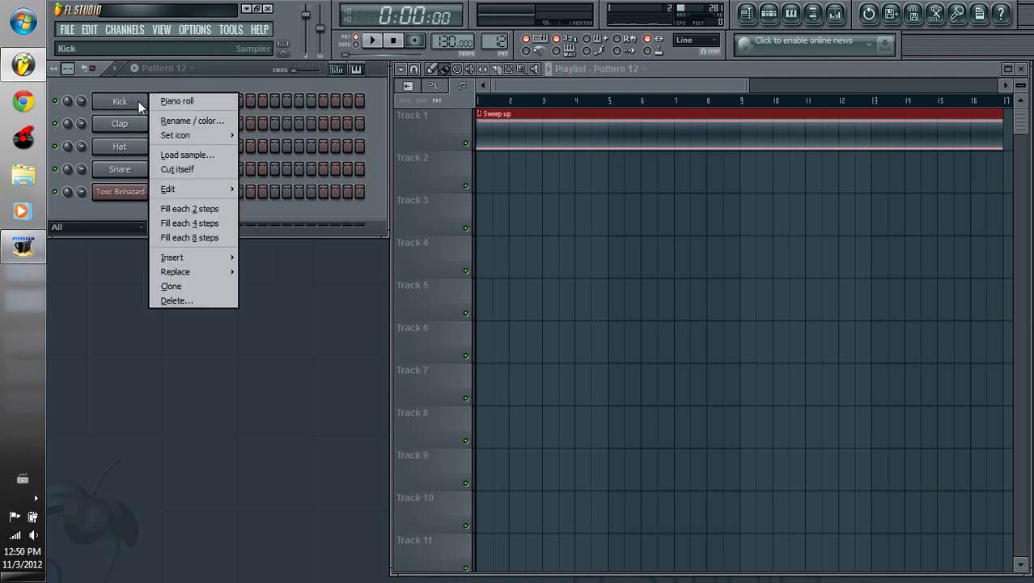
pyautogui.click(213, 224)
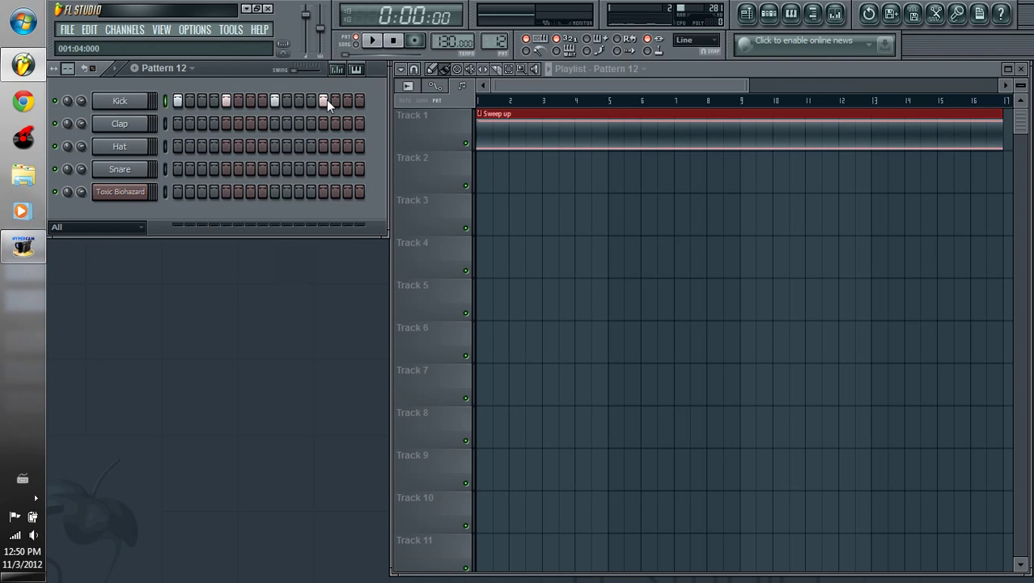
pyautogui.moveTo(326, 100); pyautogui.dragTo(152, 105)
# Open the Kick channel's piano roll for Pattern 12 and add a C5 note at the start of bar 1.
pyautogui.rightClick(139, 100)
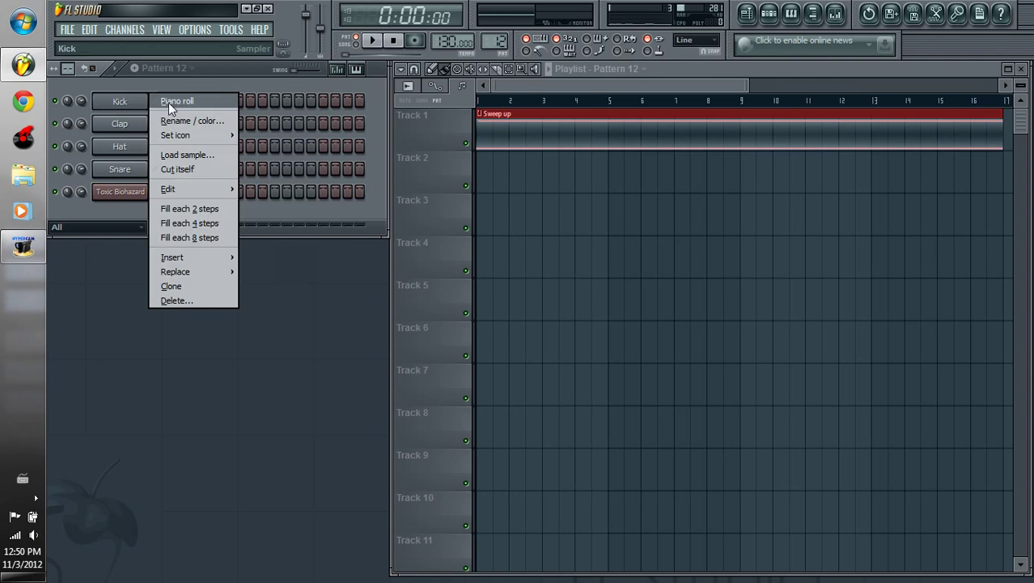
pyautogui.click(168, 102)
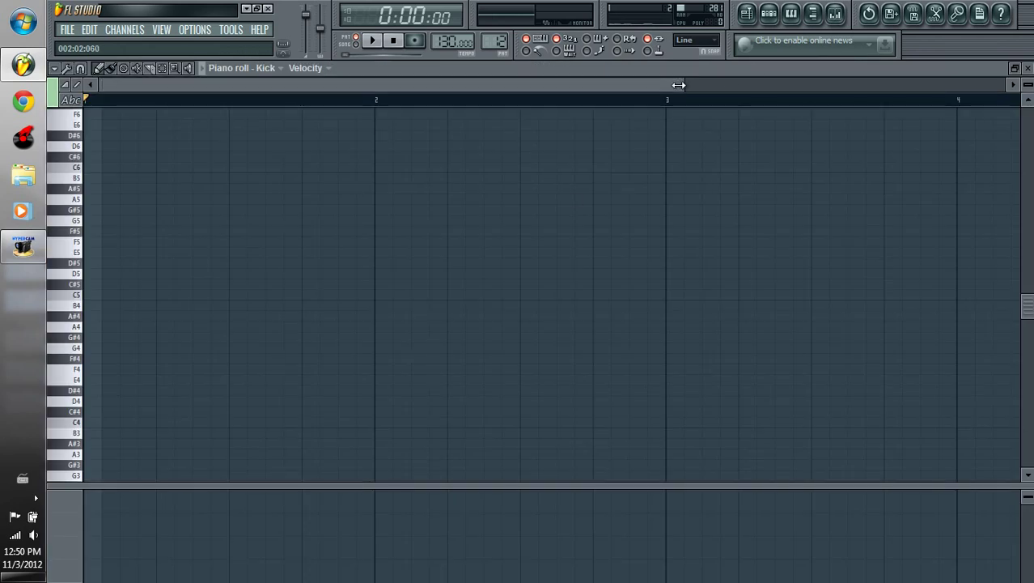
pyautogui.moveTo(688, 84); pyautogui.dragTo(1007, 85)
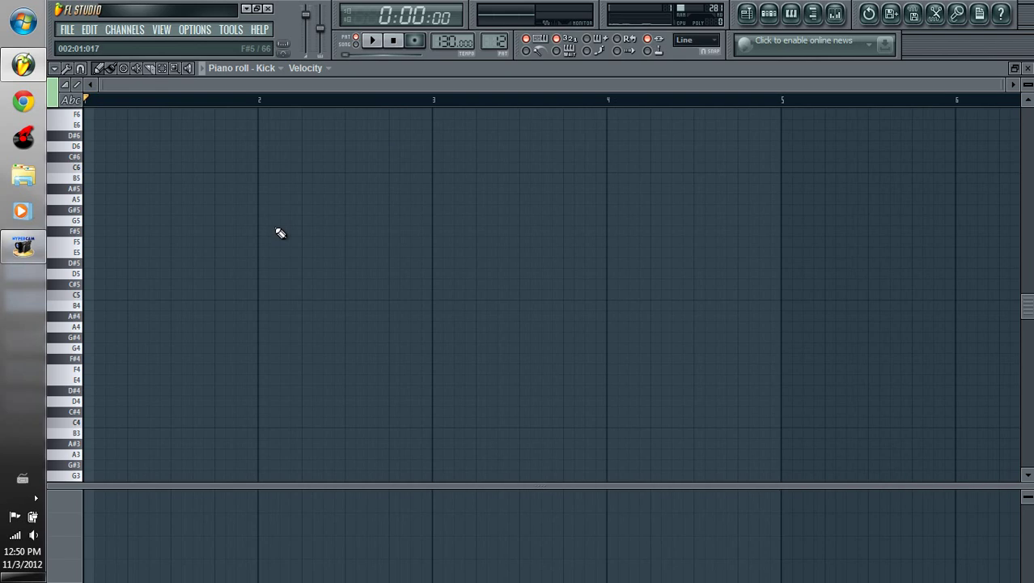
pyautogui.click(89, 296)
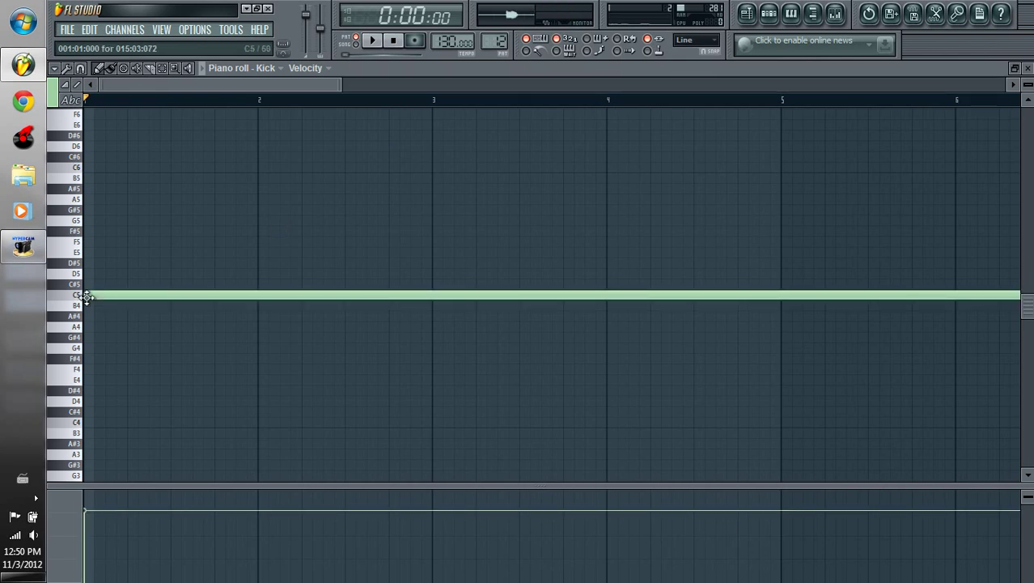
# Shorten the C5 kick note at the start of bar 1 to one beat.
pyautogui.click(411, 100)
pyautogui.moveTo(415, 111); pyautogui.dragTo(85, 101)
pyautogui.moveTo(340, 85); pyautogui.dragTo(1007, 85)
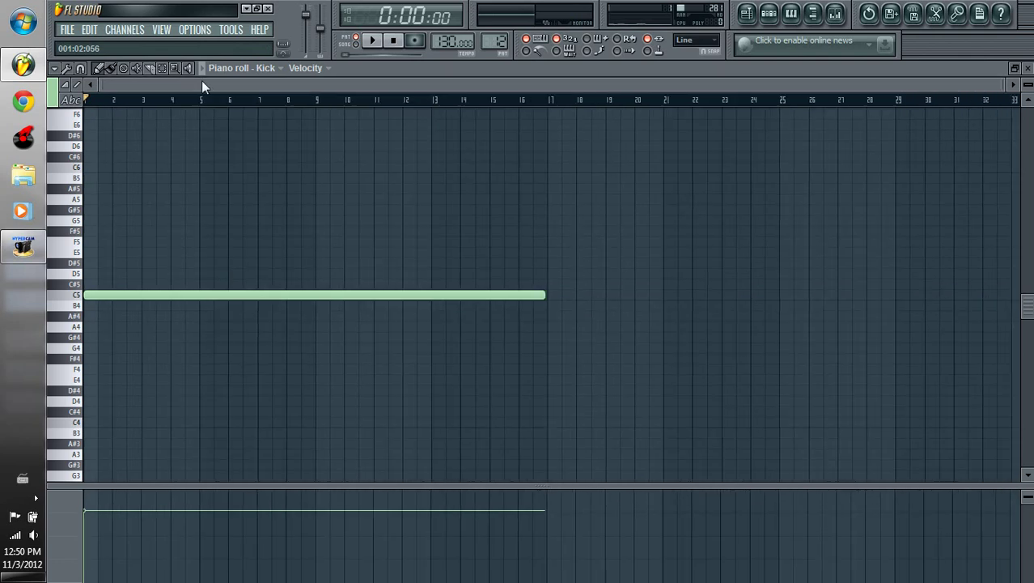
pyautogui.moveTo(540, 293); pyautogui.dragTo(95, 294)
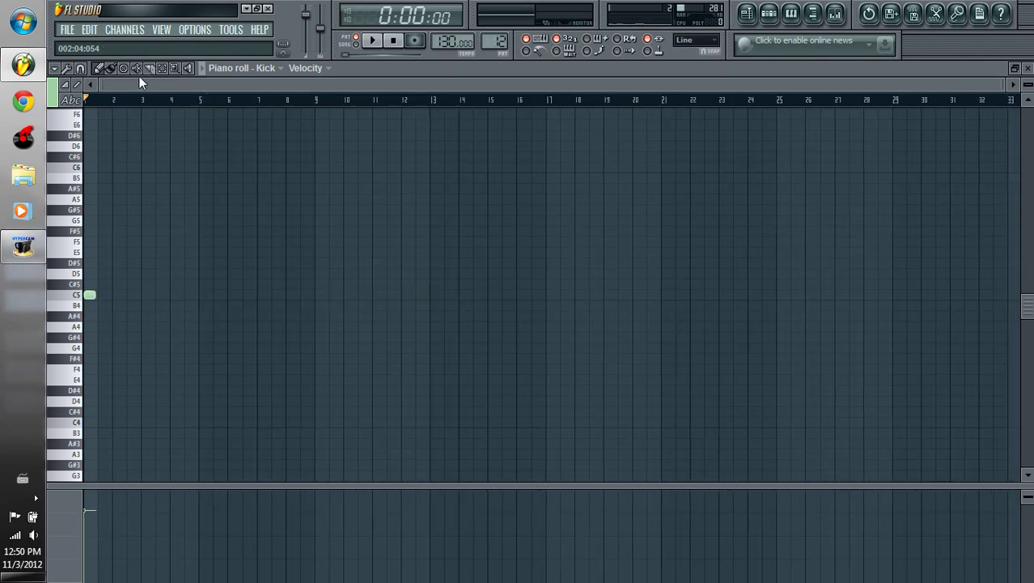
pyautogui.moveTo(133, 85); pyautogui.dragTo(137, 137)
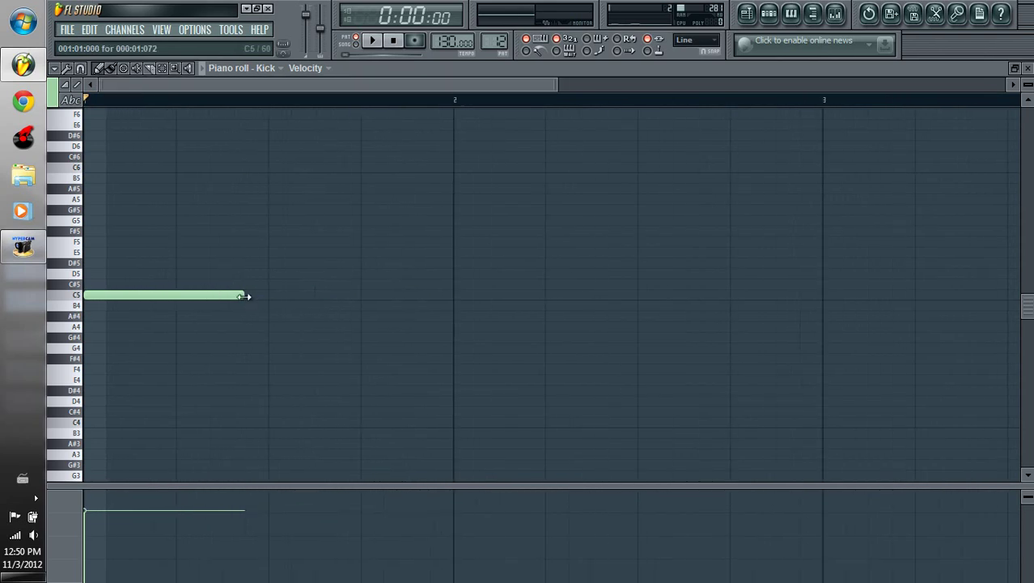
pyautogui.moveTo(229, 297); pyautogui.dragTo(171, 301)
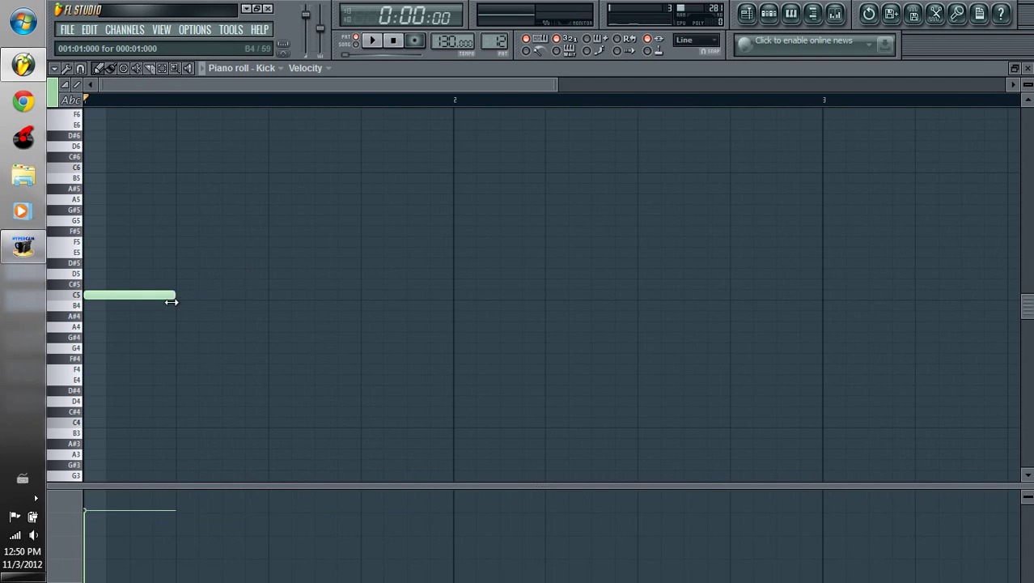
# Add one-beat C5 kick notes at the starts of bars 2, 3 and 4.
pyautogui.moveTo(323, 101); pyautogui.dragTo(323, 58)
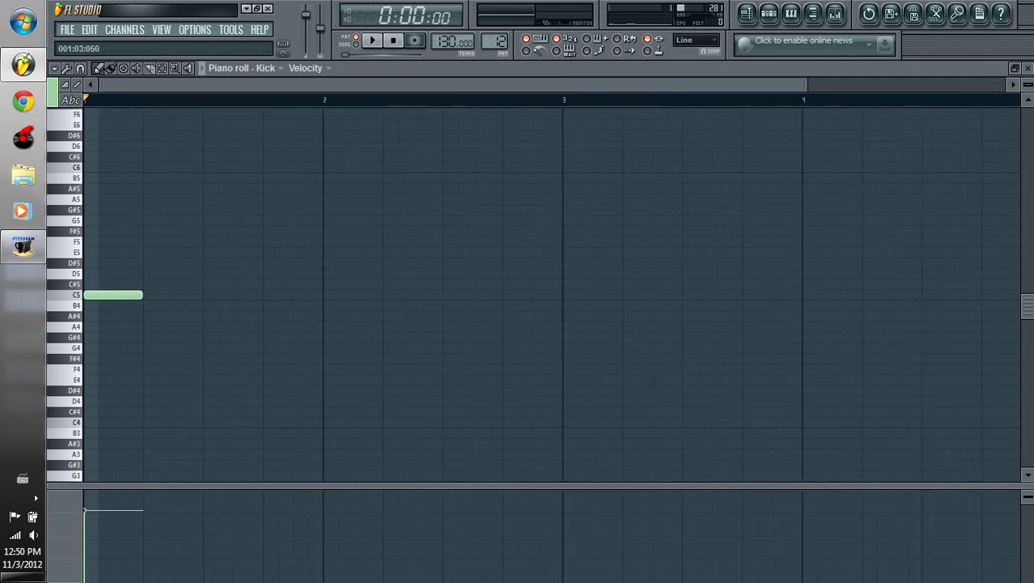
pyautogui.click(332, 296)
pyautogui.click(568, 296)
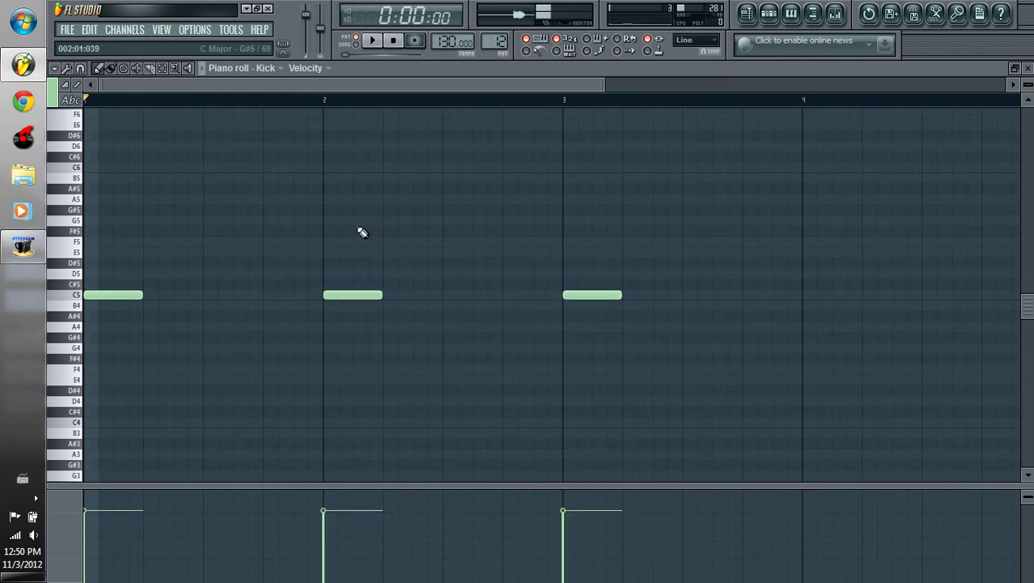
pyautogui.moveTo(241, 87); pyautogui.dragTo(429, 87)
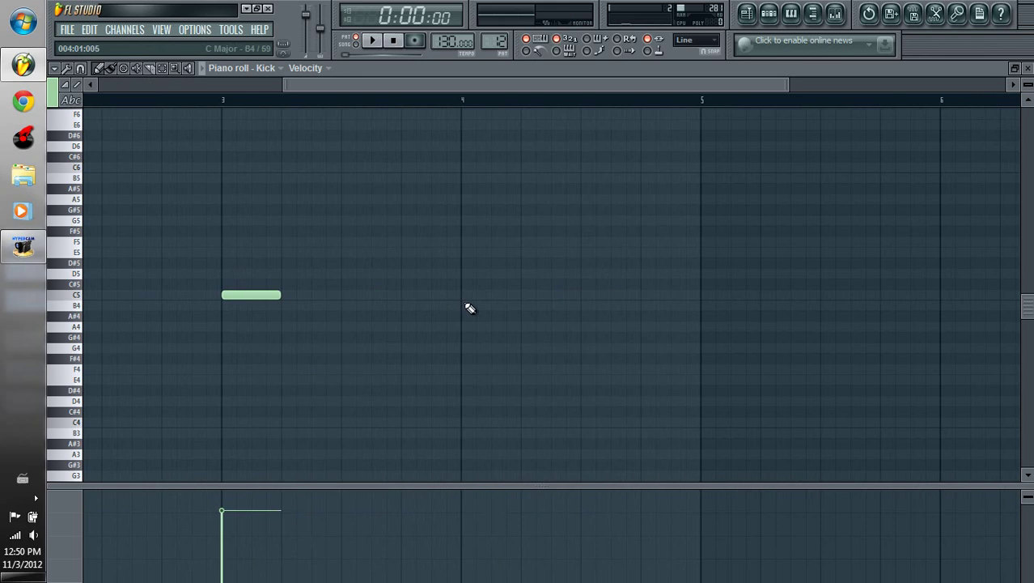
pyautogui.click(467, 296)
# Add one-beat C5 kick notes on the third beat of bars 1, 2, 3 and 4.
pyautogui.moveTo(349, 89); pyautogui.dragTo(150, 84)
pyautogui.click(212, 295)
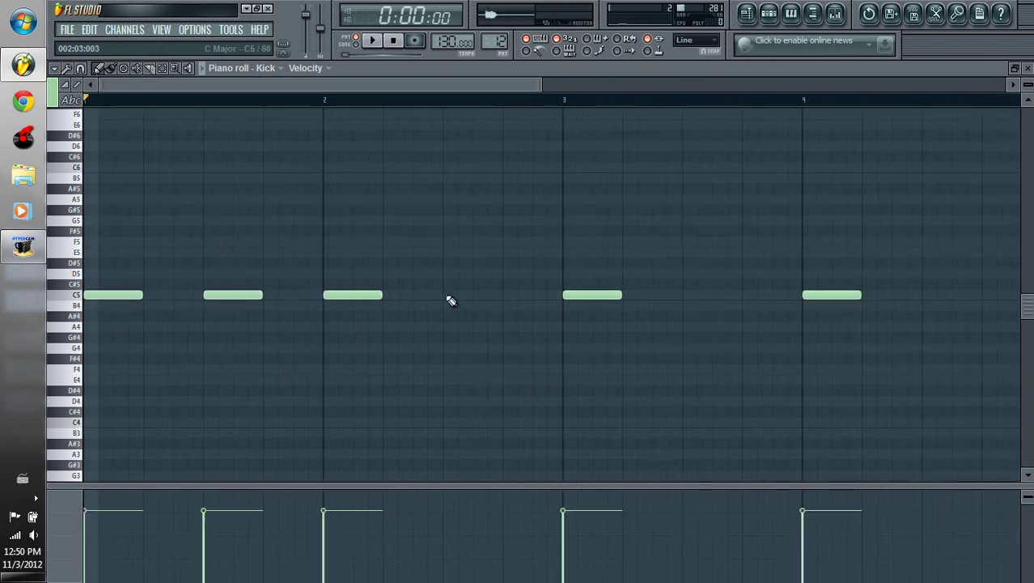
pyautogui.click(468, 298)
pyautogui.click(685, 296)
pyautogui.click(931, 298)
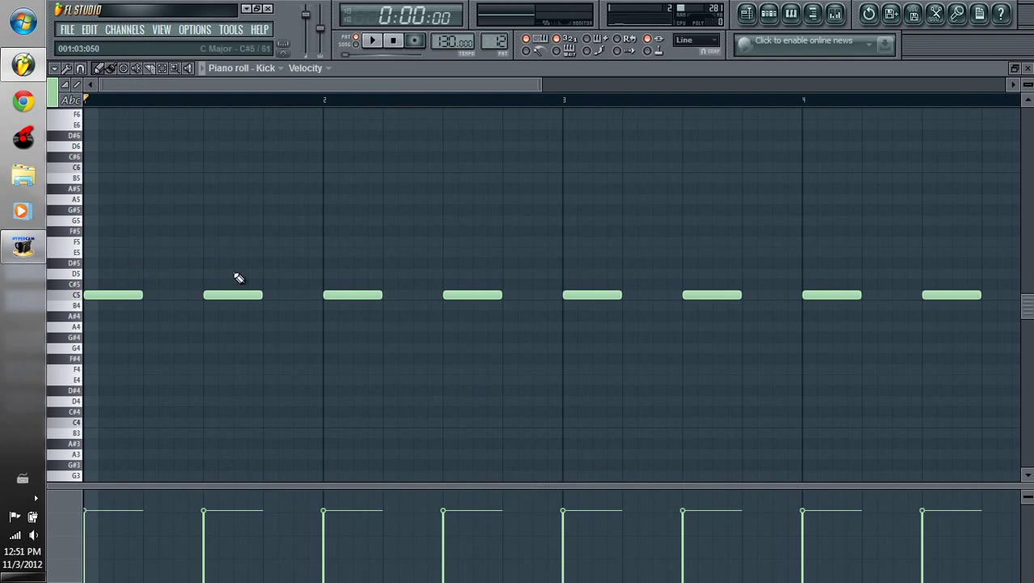
# Fill bar 5 with four one-beat C5 kick notes, one on every beat.
pyautogui.moveTo(225, 83); pyautogui.dragTo(551, 87)
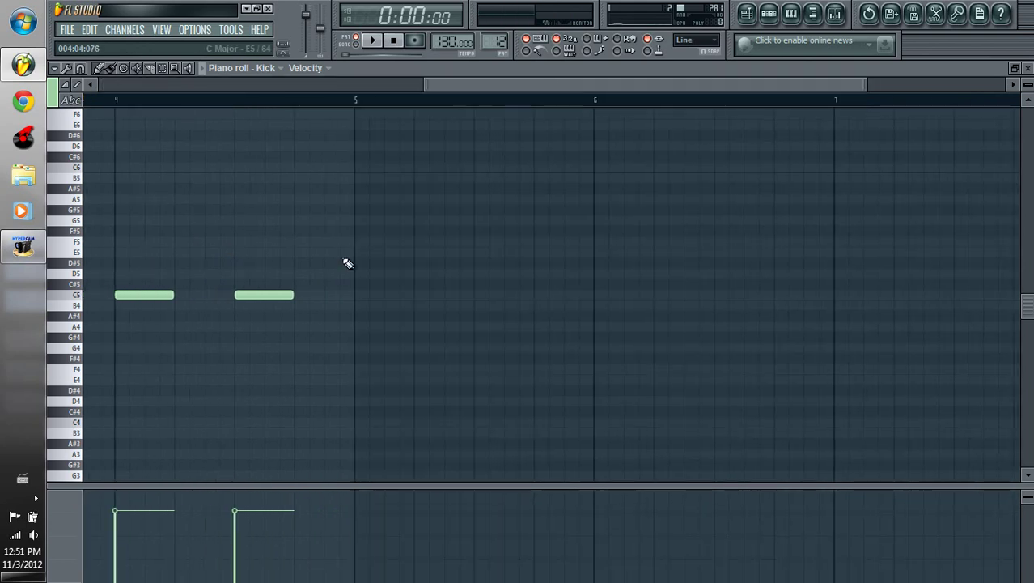
pyautogui.click(361, 302)
pyautogui.click(433, 301)
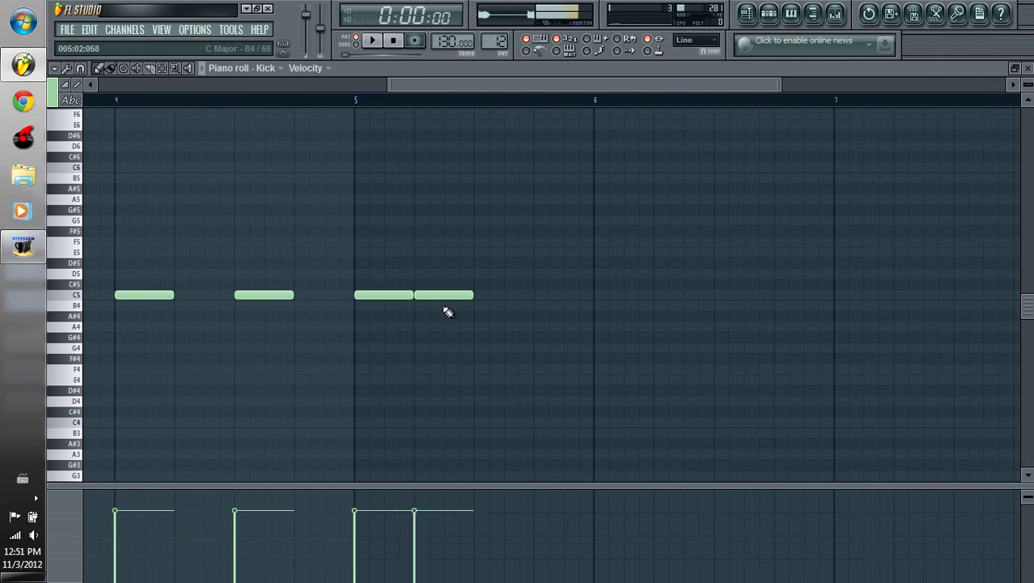
pyautogui.click(484, 301)
pyautogui.click(543, 298)
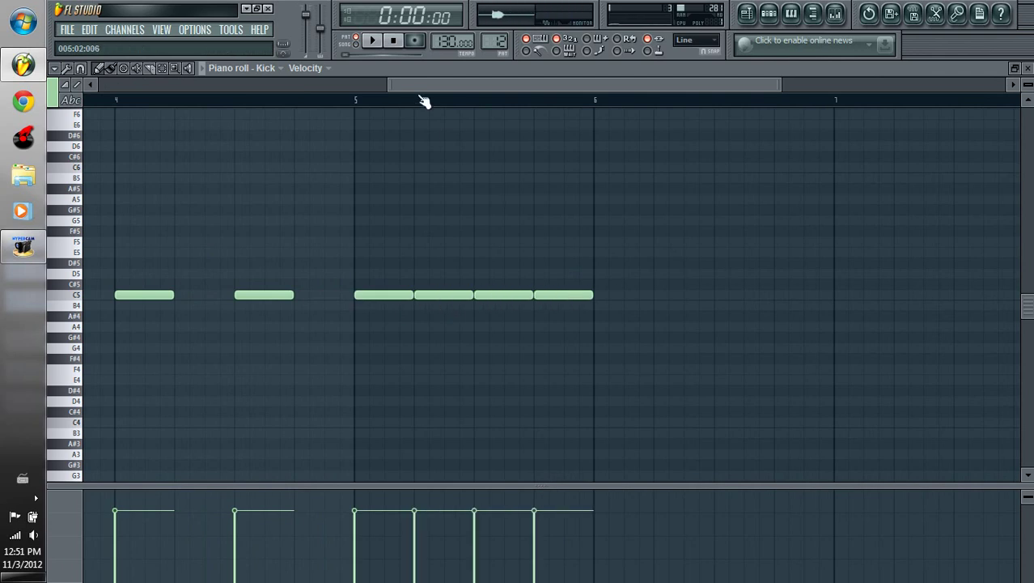
# Continue the one-beat C5 kick notes on every beat of bar 6.
pyautogui.moveTo(422, 89); pyautogui.dragTo(551, 90)
pyautogui.click(320, 298)
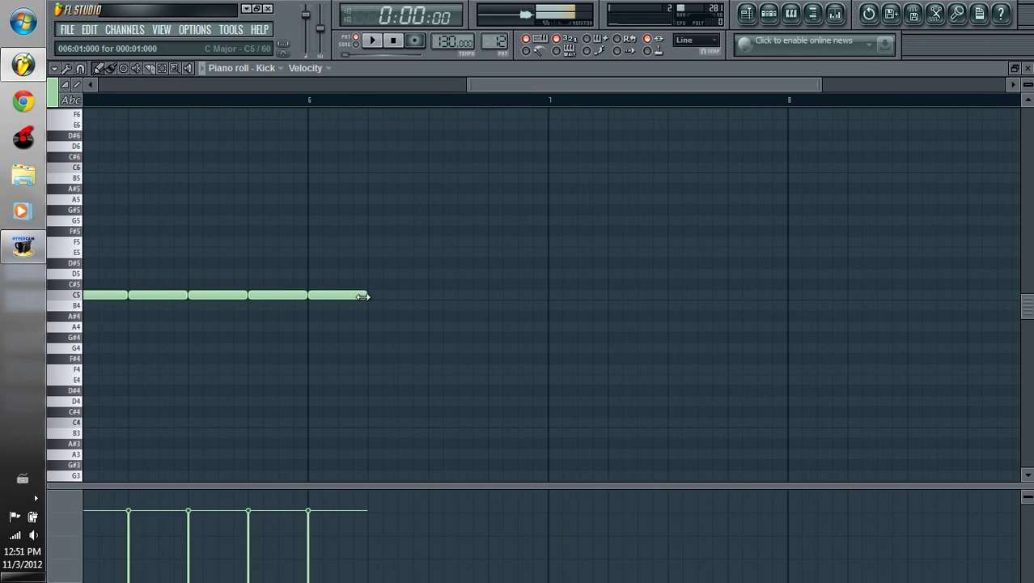
pyautogui.click(372, 298)
pyautogui.click(433, 297)
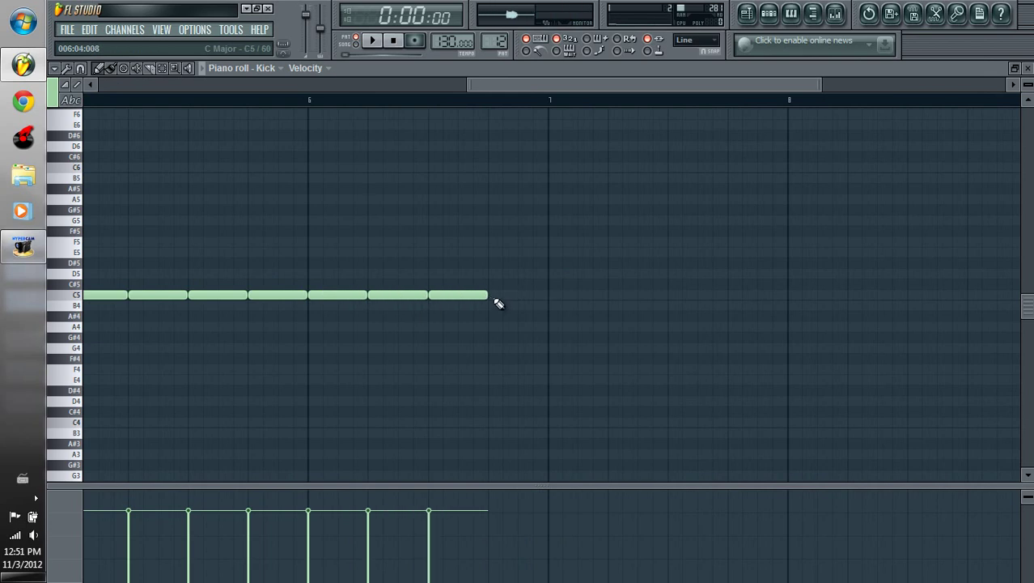
# Duplicate the C5 kick notes of bars 5 and 6 and move the copies to start at bar 7.
pyautogui.moveTo(534, 271)
pyautogui.mouseDown()
pyautogui.moveTo(162, 351)
pyautogui.moveTo(61, 348)
pyautogui.moveTo(260, 341)
pyautogui.mouseUp()
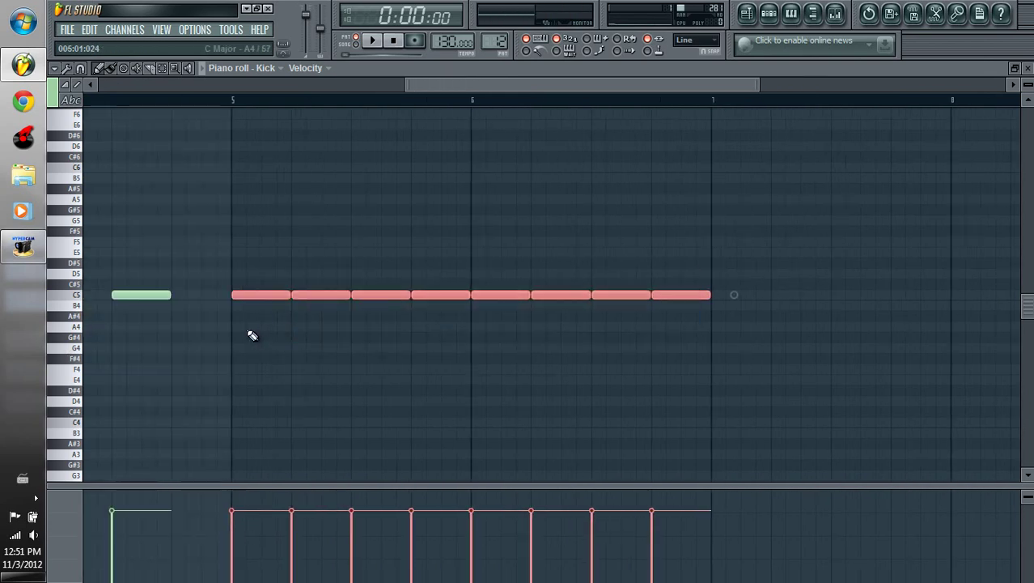
pyautogui.moveTo(476, 80); pyautogui.dragTo(713, 89)
pyautogui.hotkey('ctrl', 'b')
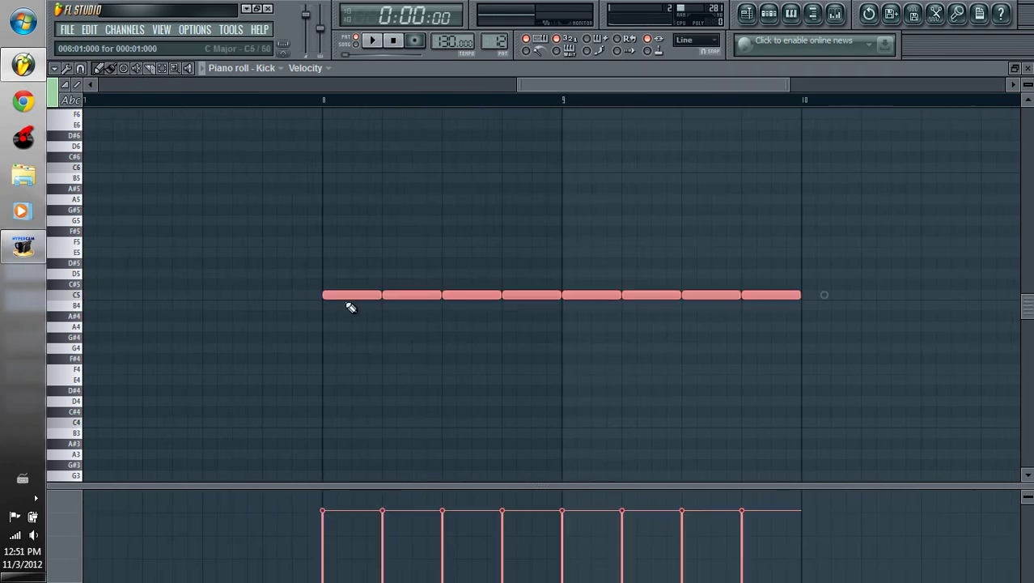
pyautogui.moveTo(350, 296); pyautogui.dragTo(264, 296)
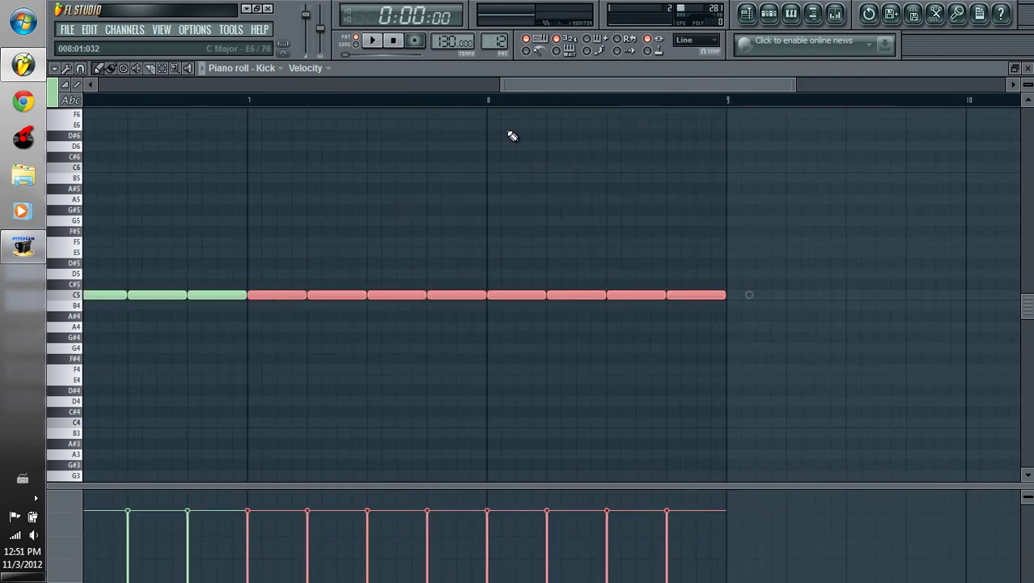
pyautogui.moveTo(531, 85); pyautogui.dragTo(548, 82)
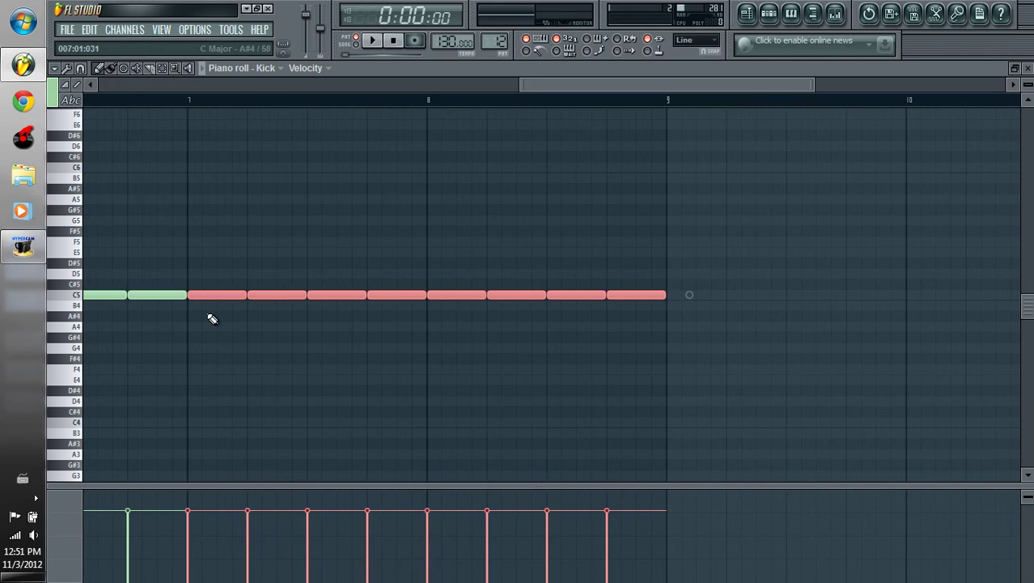
# Fill bars 9 and 10 with consecutive half-beat C5 kick notes, built from a shortened copy of bars 7 and 8.
pyautogui.moveTo(201, 295); pyautogui.dragTo(693, 293)
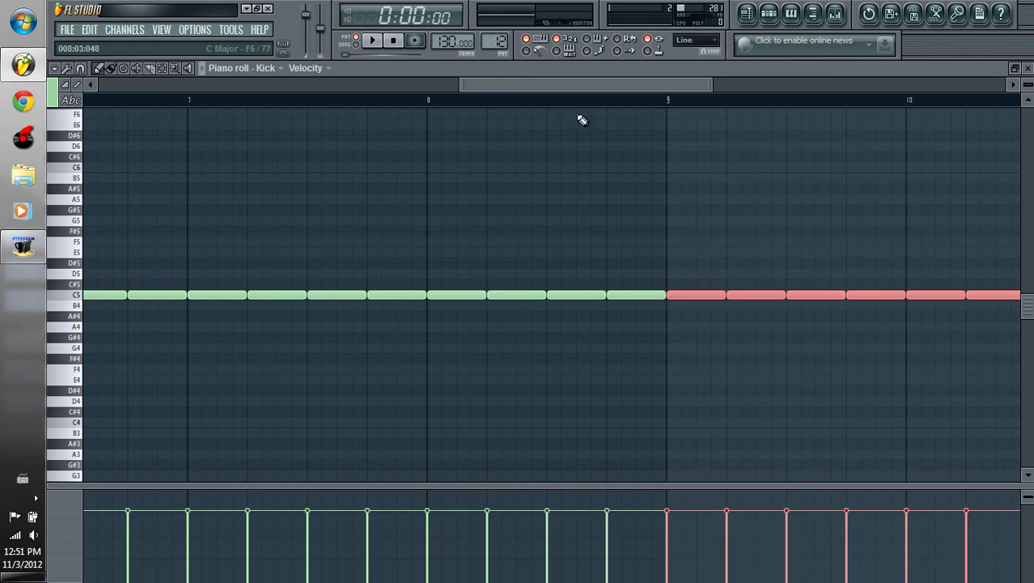
pyautogui.moveTo(544, 85); pyautogui.dragTo(647, 95)
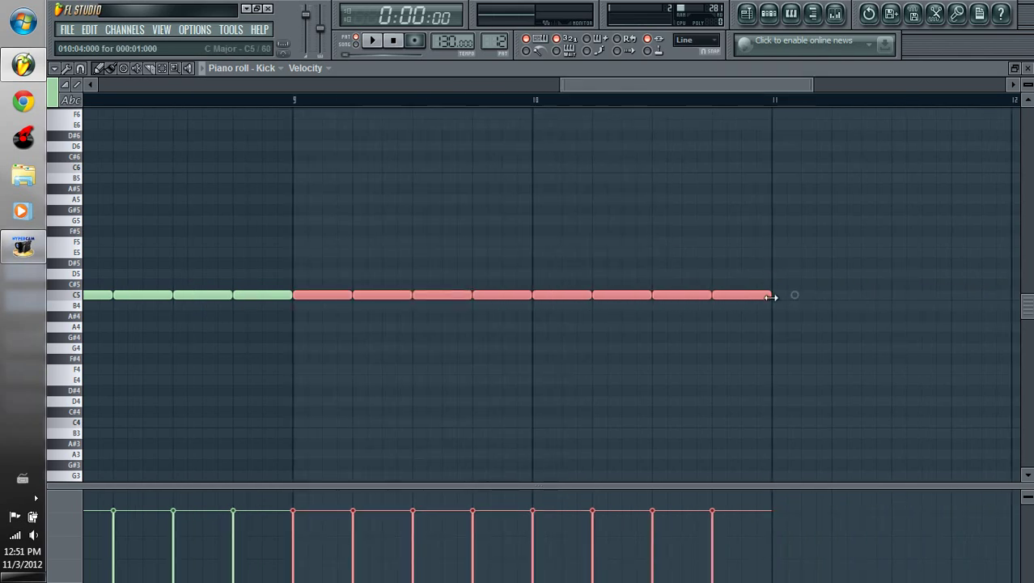
pyautogui.moveTo(770, 297); pyautogui.dragTo(746, 297)
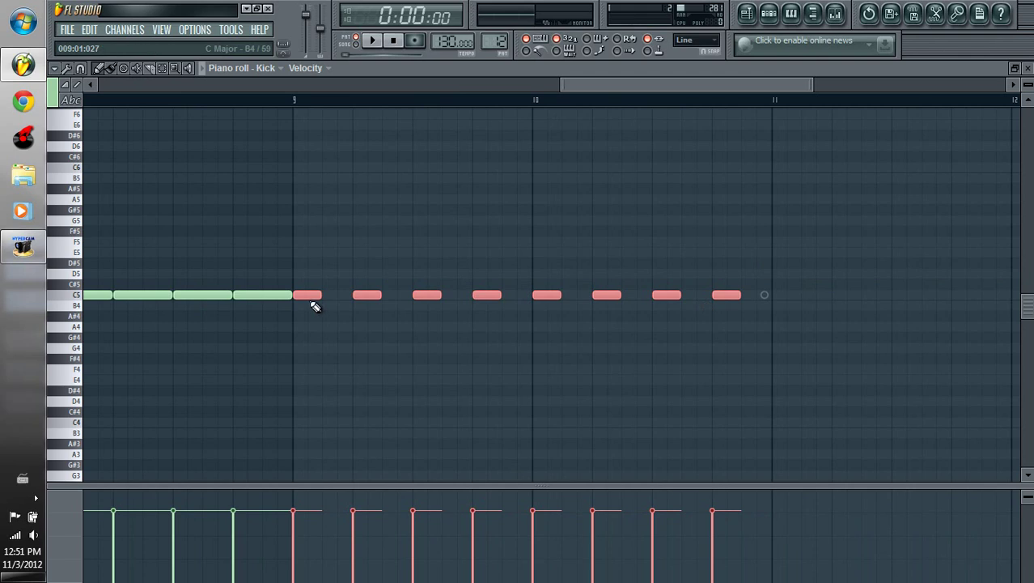
pyautogui.moveTo(315, 304); pyautogui.dragTo(342, 300)
pyautogui.hscroll(1, 670, 85)
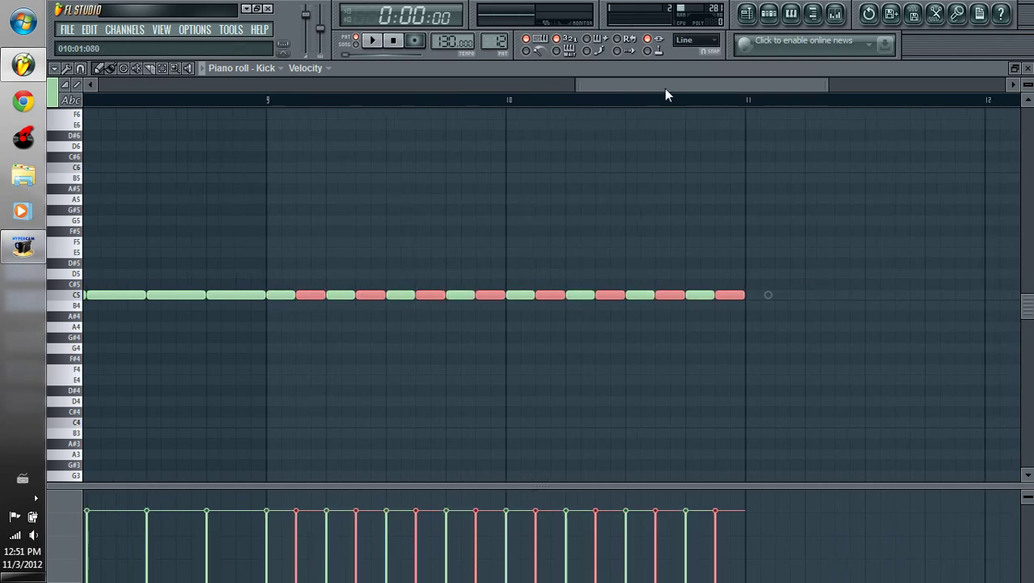
# Duplicate the half-beat C5 kick notes of bars 9 and 10 to start at bar 11 and again at bar 13.
pyautogui.hscroll(1, 665, 88)
pyautogui.moveTo(742, 218); pyautogui.dragTo(702, 287)
pyautogui.moveTo(609, 89); pyautogui.dragTo(733, 92)
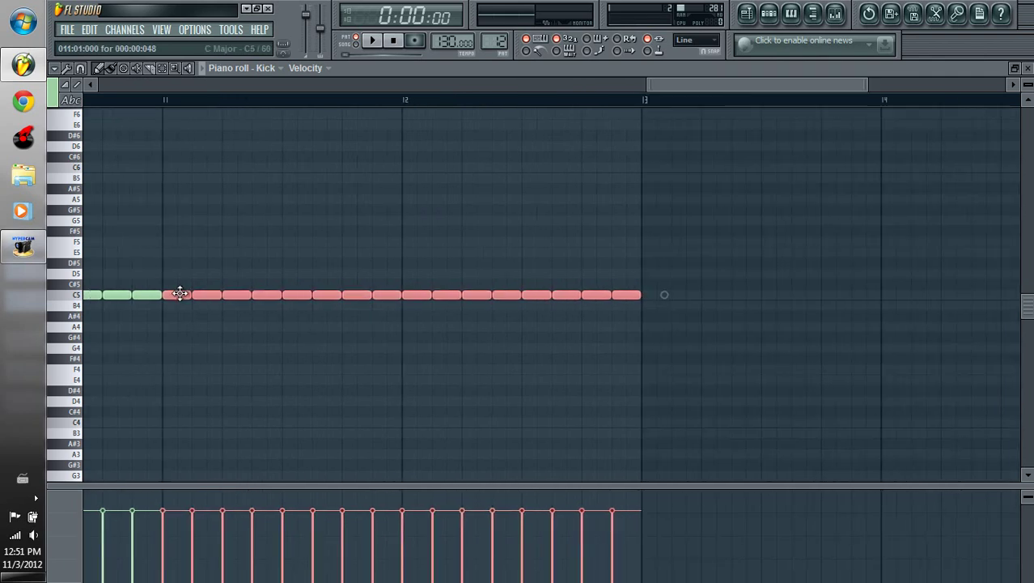
pyautogui.moveTo(179, 293); pyautogui.dragTo(658, 292)
# Turn bars 13 and 14 into consecutive quarter-beat C5 kick notes and duplicate them to start at bar 15.
pyautogui.moveTo(644, 90); pyautogui.dragTo(730, 86)
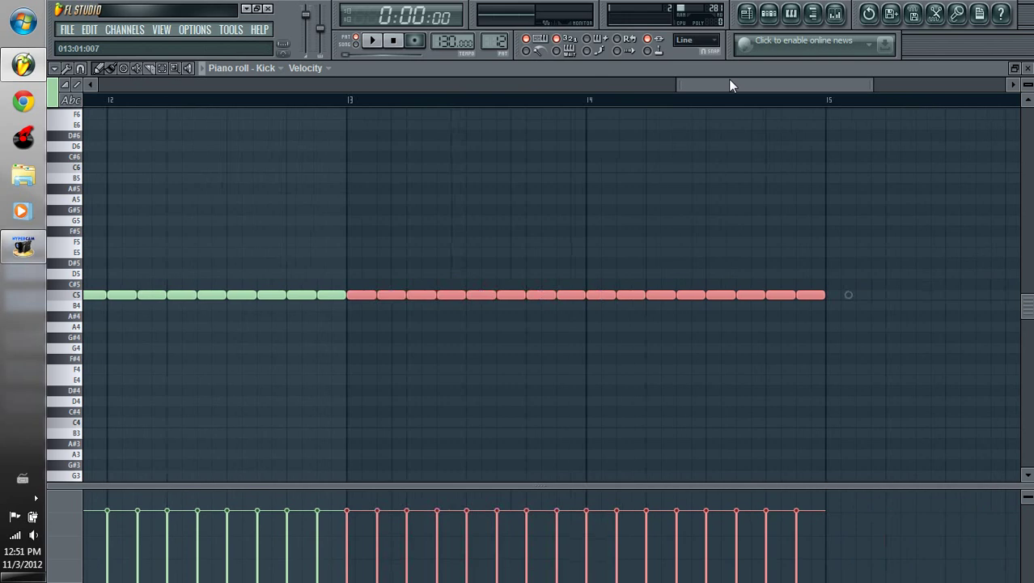
pyautogui.moveTo(687, 295); pyautogui.dragTo(679, 296)
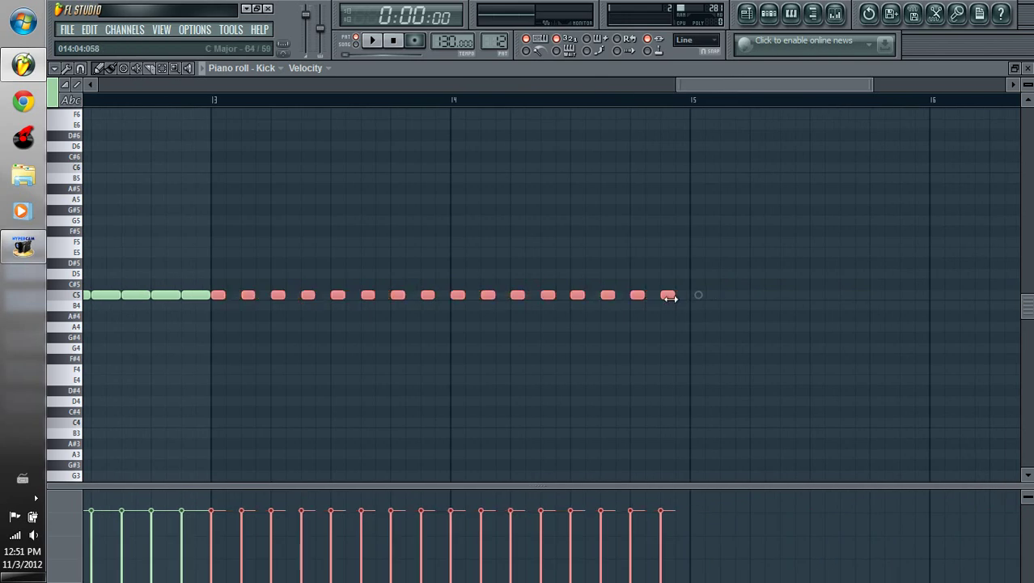
pyautogui.moveTo(217, 295); pyautogui.dragTo(231, 295)
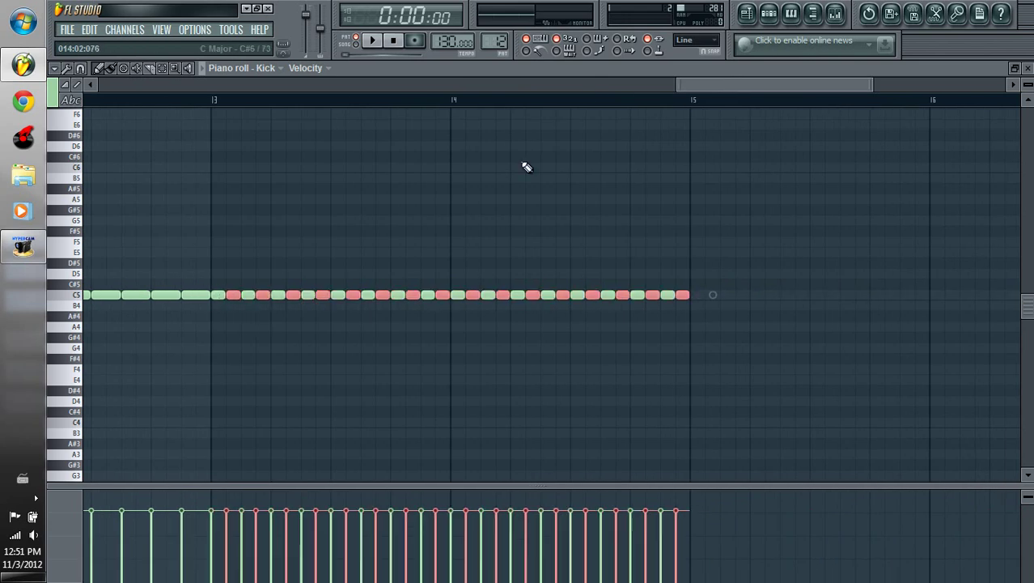
pyautogui.moveTo(718, 249); pyautogui.dragTo(692, 296)
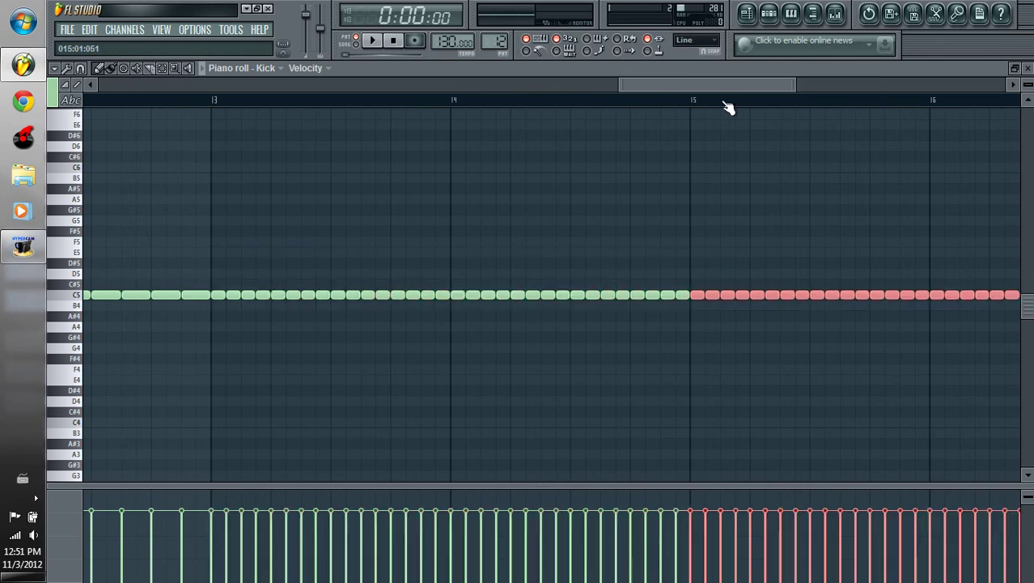
pyautogui.hscroll(2, 722, 87)
# With snap at 1/2 step, halve the kick notes in bar 16 and duplicate them to fill the gaps.
pyautogui.moveTo(722, 87); pyautogui.dragTo(766, 87)
pyautogui.moveTo(812, 250); pyautogui.dragTo(557, 340)
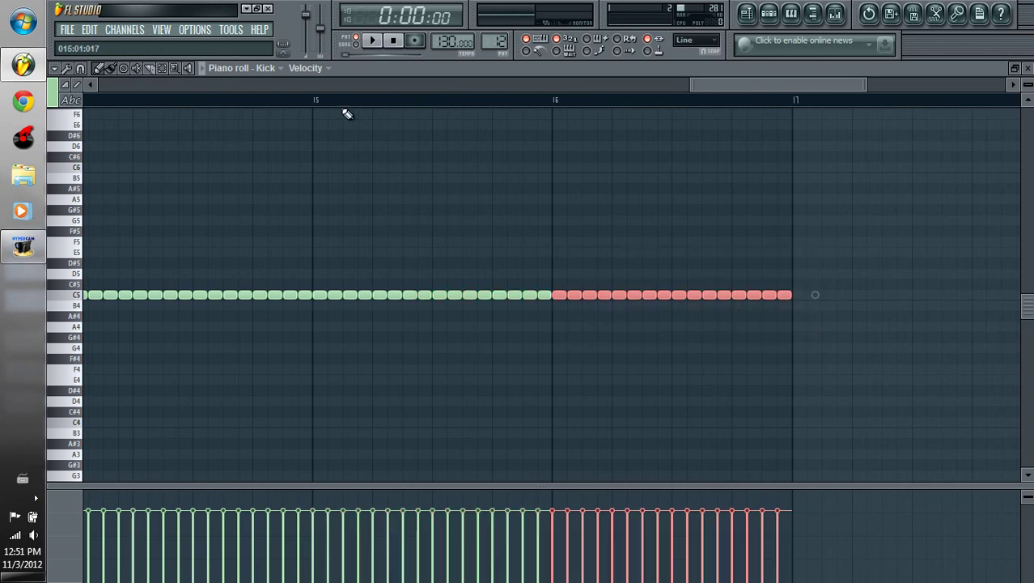
pyautogui.click(82, 69)
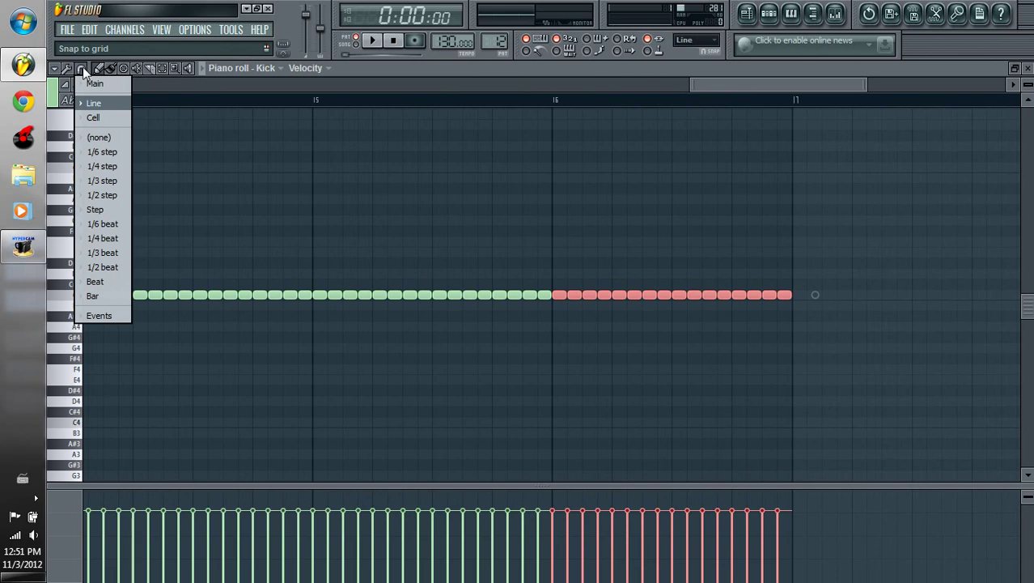
pyautogui.click(123, 197)
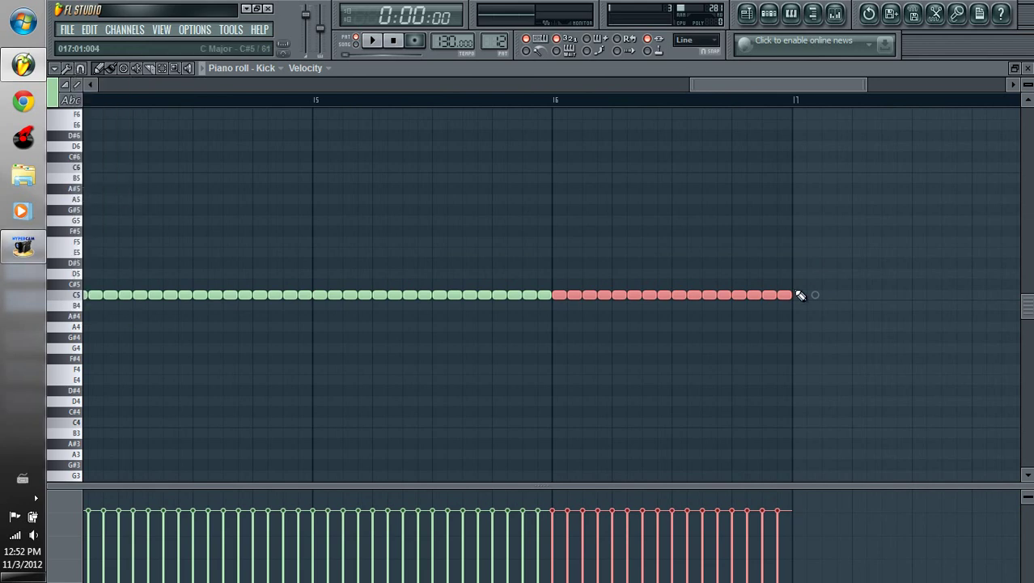
pyautogui.moveTo(792, 294); pyautogui.dragTo(785, 294)
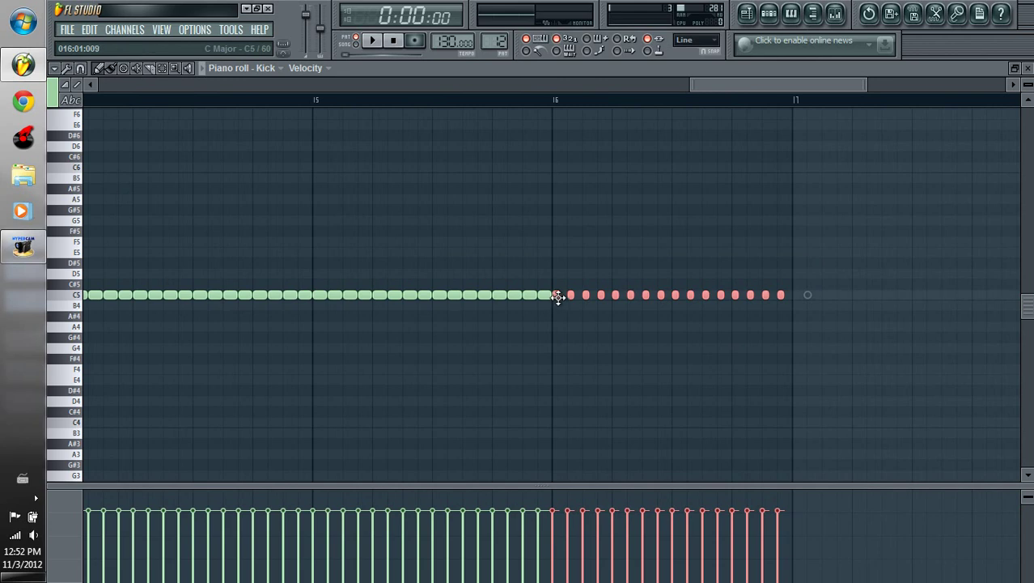
pyautogui.moveTo(557, 297); pyautogui.dragTo(559, 297)
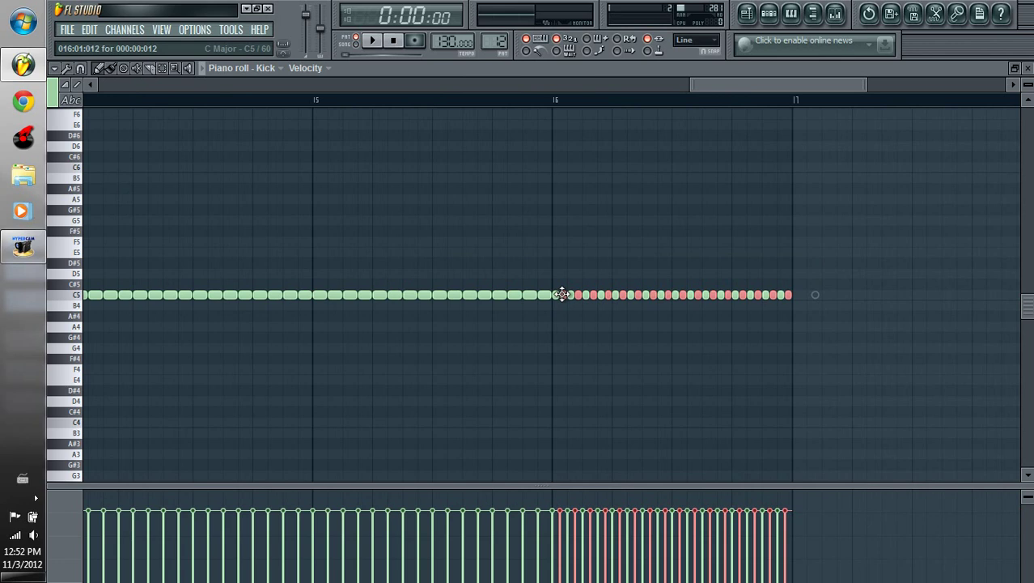
pyautogui.moveTo(562, 294); pyautogui.dragTo(558, 225)
pyautogui.rightClick(615, 220)
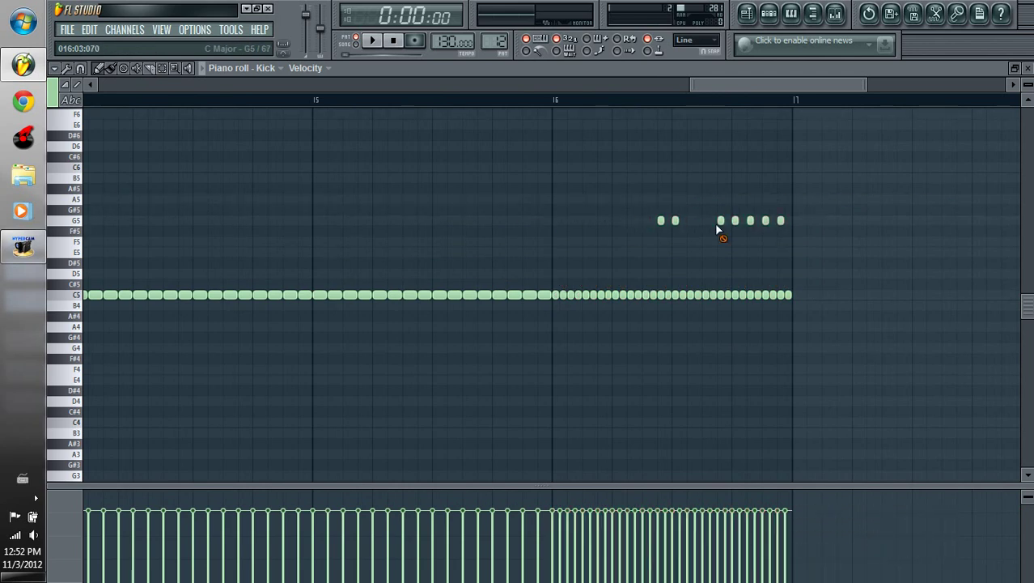
pyautogui.rightClick(760, 220)
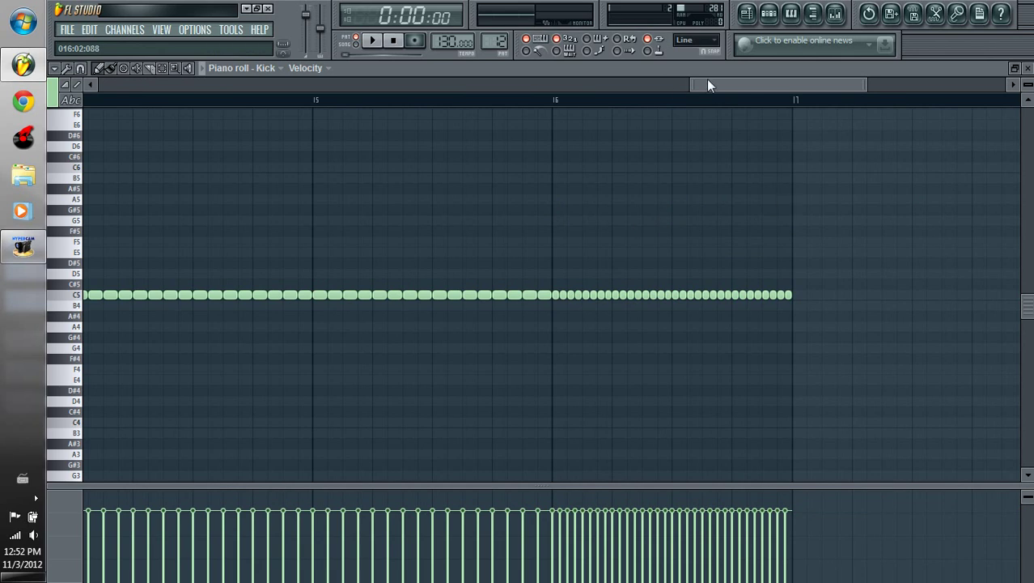
# Leave the kick piano roll and place the Pattern 12 clip at bar 1 on Track 3 of the playlist.
pyautogui.moveTo(706, 84); pyautogui.dragTo(81, 97)
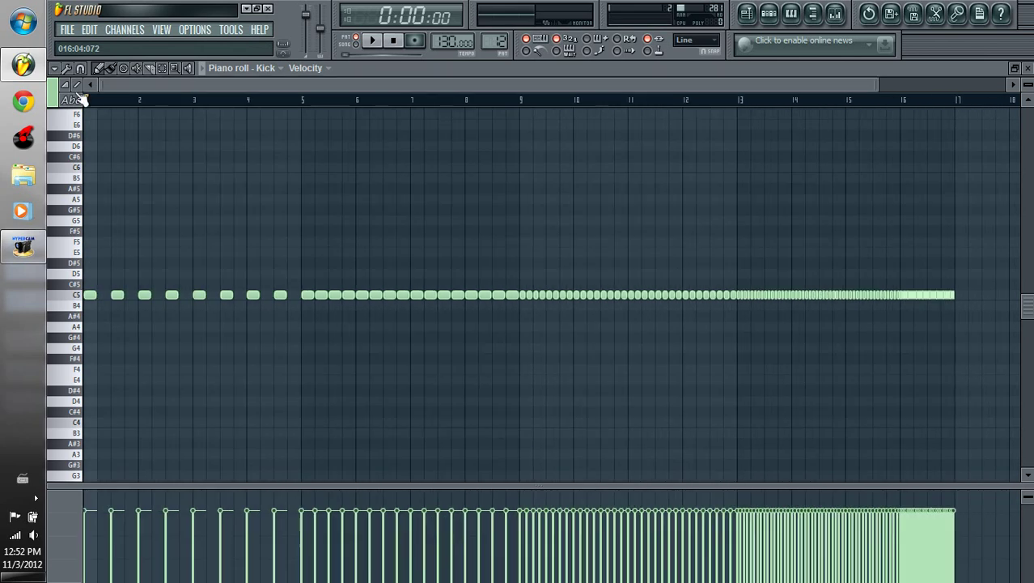
pyautogui.click(1027, 68)
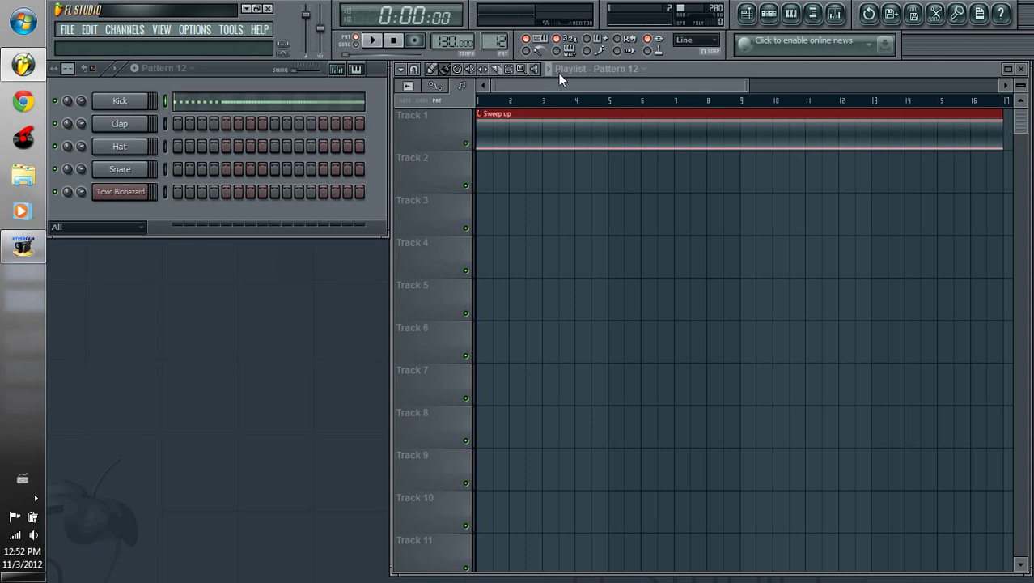
pyautogui.click(490, 171)
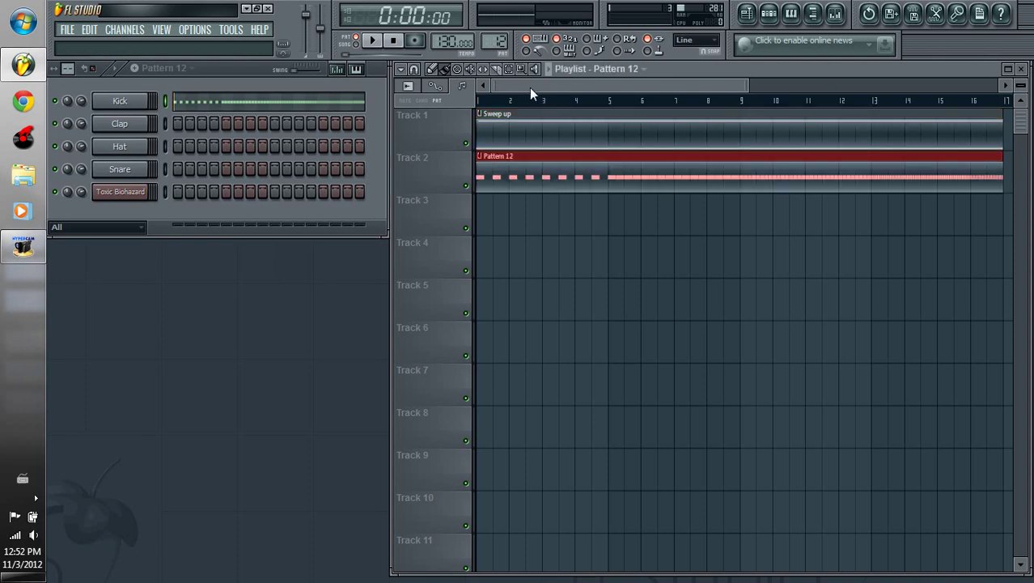
pyautogui.moveTo(541, 162); pyautogui.dragTo(540, 223)
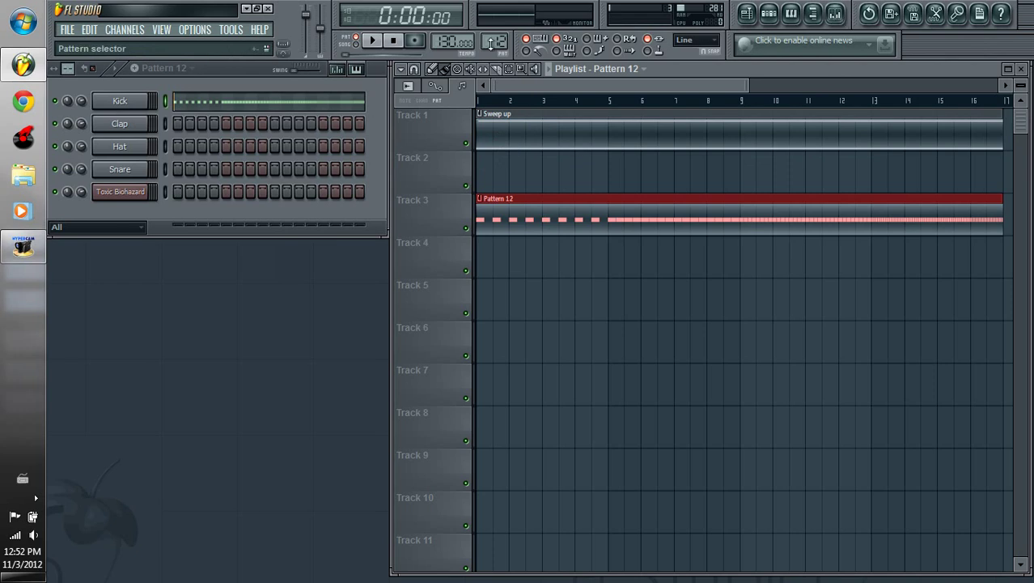
# Switch to the Sweep up pattern and bring the mixer into view.
pyautogui.moveTo(495, 41); pyautogui.dragTo(495, 34)
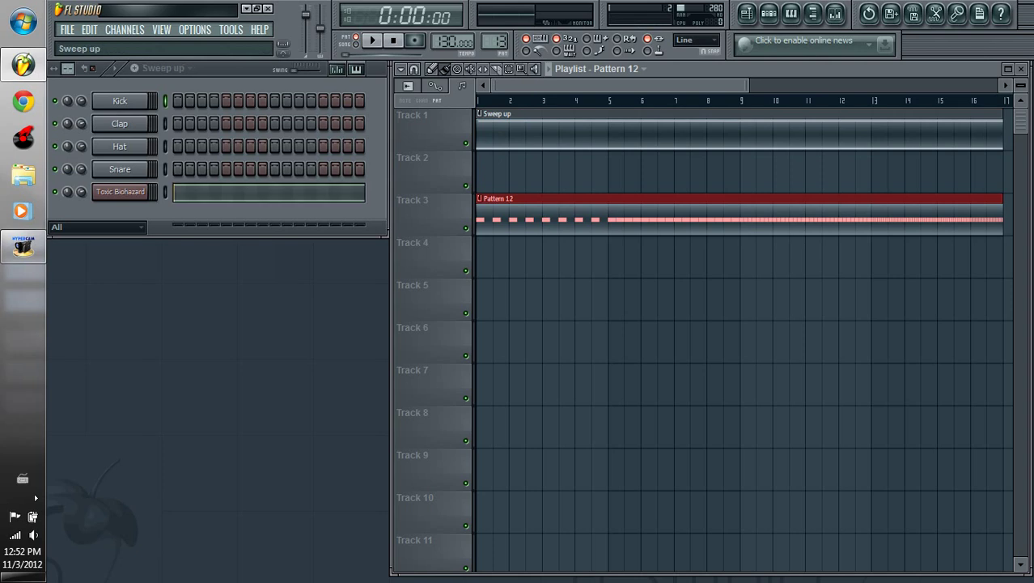
pyautogui.click(166, 191)
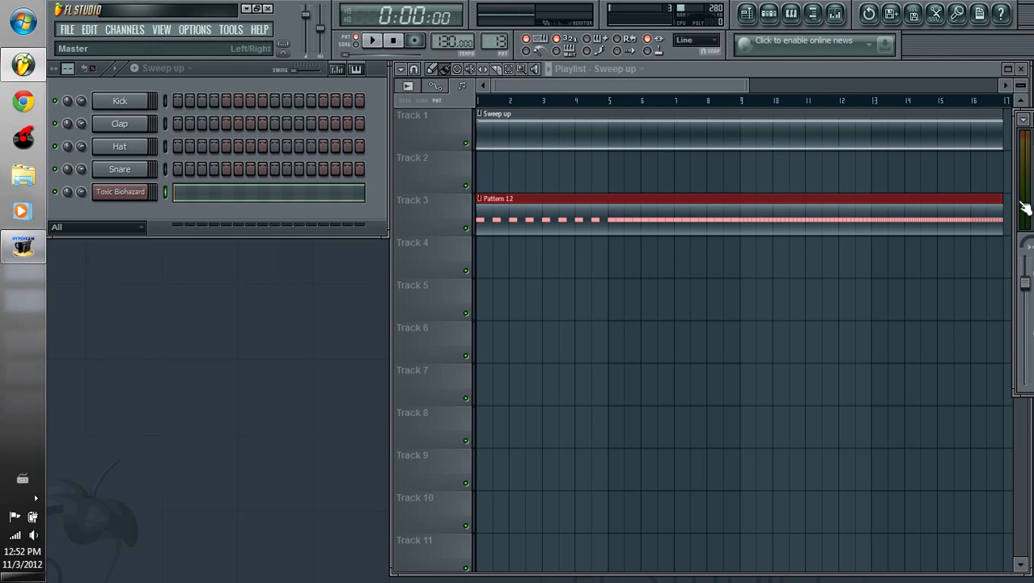
pyautogui.click(1031, 120)
pyautogui.moveTo(367, 125); pyautogui.dragTo(104, 195)
# Link the Kick channel to mixer track Insert 1.
pyautogui.click(166, 101)
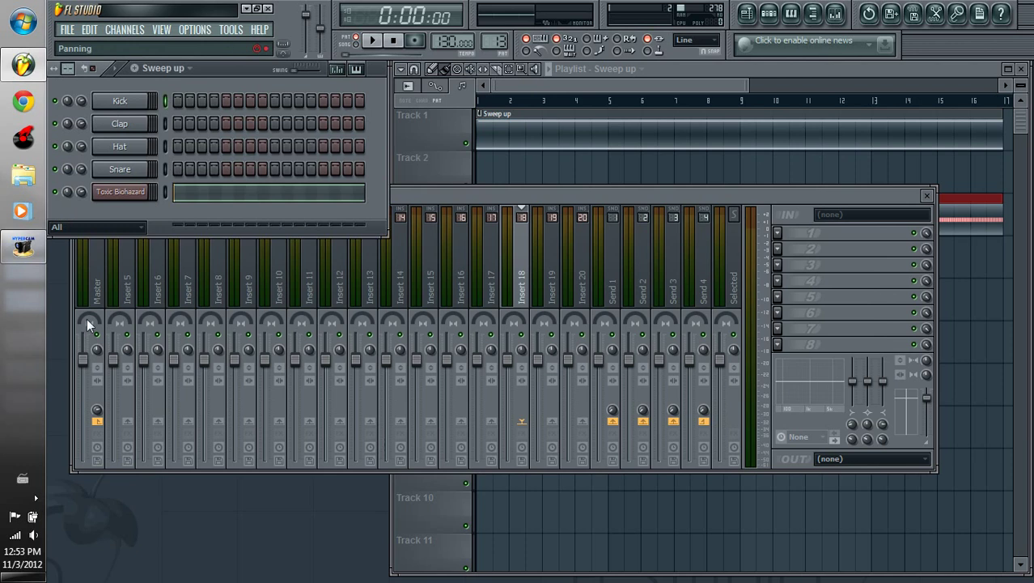
pyautogui.click(127, 298)
pyautogui.moveTo(101, 195); pyautogui.dragTo(74, 196)
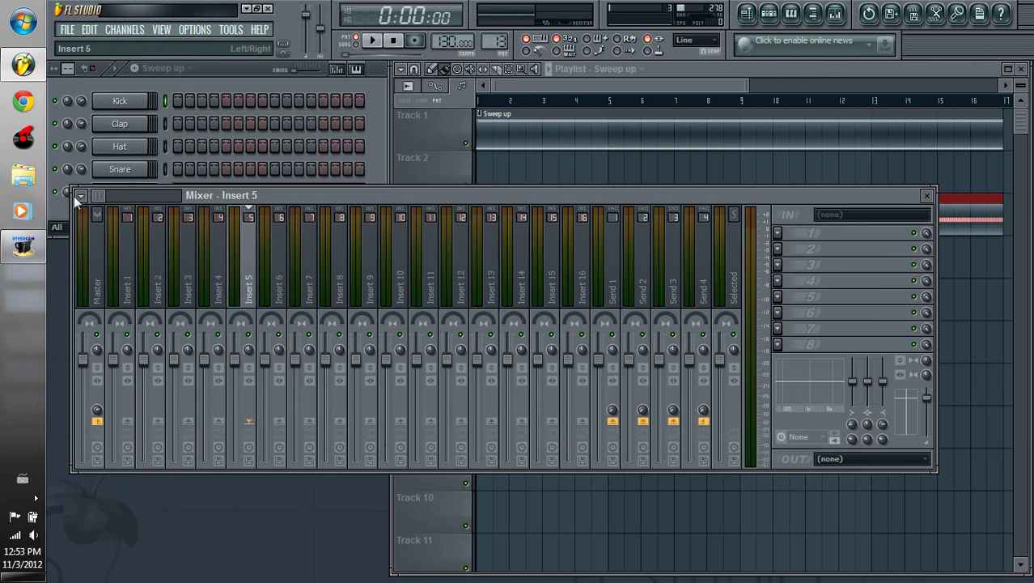
pyautogui.click(131, 288)
pyautogui.rightClick(134, 288)
pyautogui.moveTo(267, 261)
pyautogui.click(323, 260)
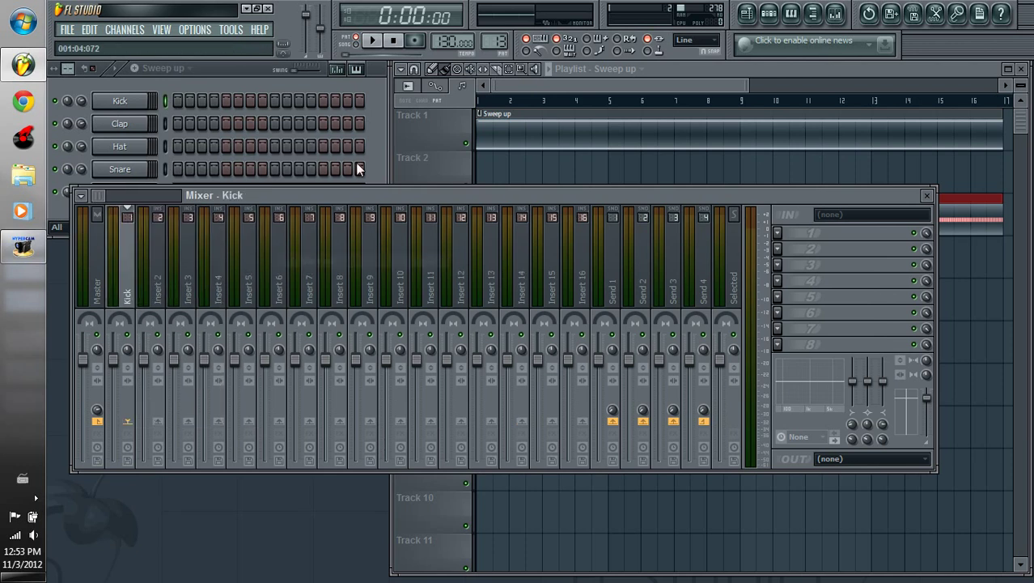
# Link the Toxic Biohazard channel to mixer track Insert 2.
pyautogui.click(356, 171)
pyautogui.click(162, 265)
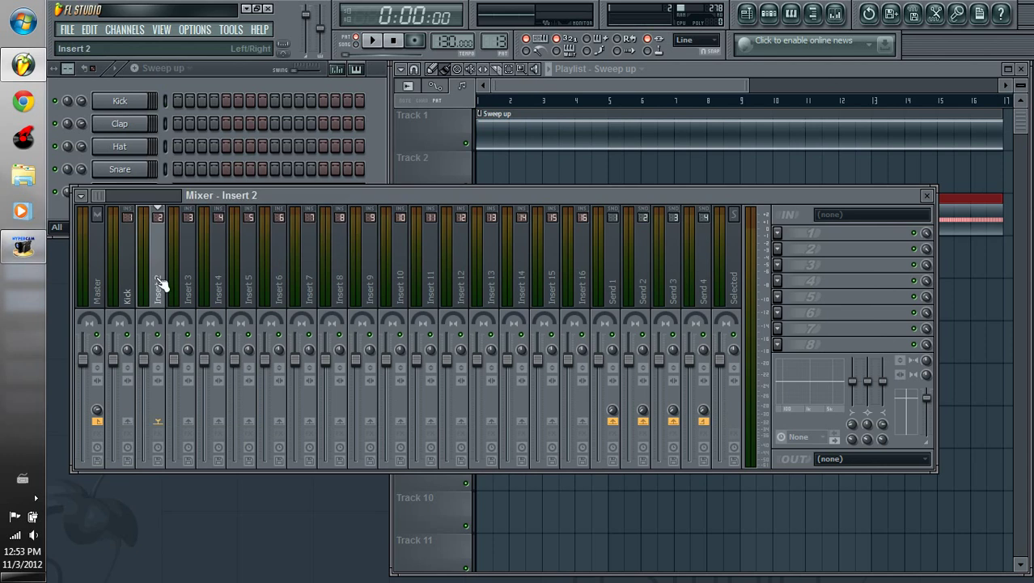
pyautogui.rightClick(163, 284)
pyautogui.moveTo(267, 260)
pyautogui.click(335, 261)
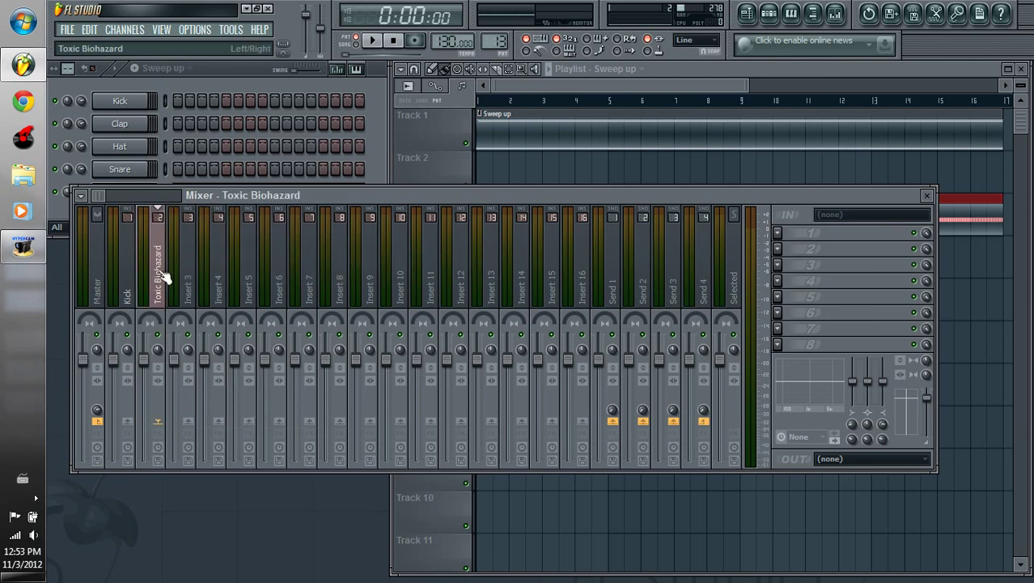
# Load Fruity Free Filter in the first effect slot of the Toxic Biohazard mixer track and create an automation clip for its Freq.
pyautogui.click(784, 231)
pyautogui.click(830, 419)
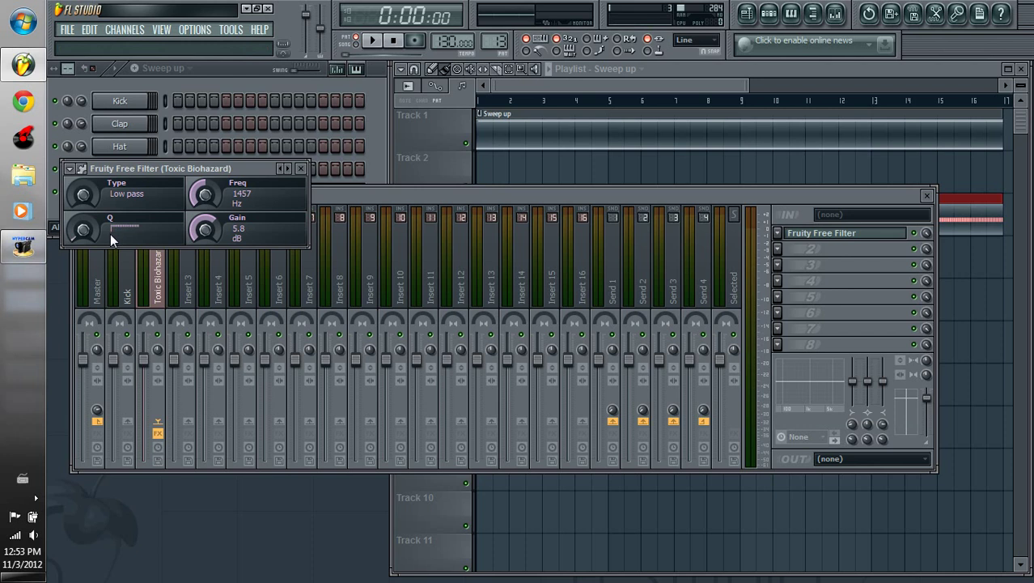
pyautogui.rightClick(208, 202)
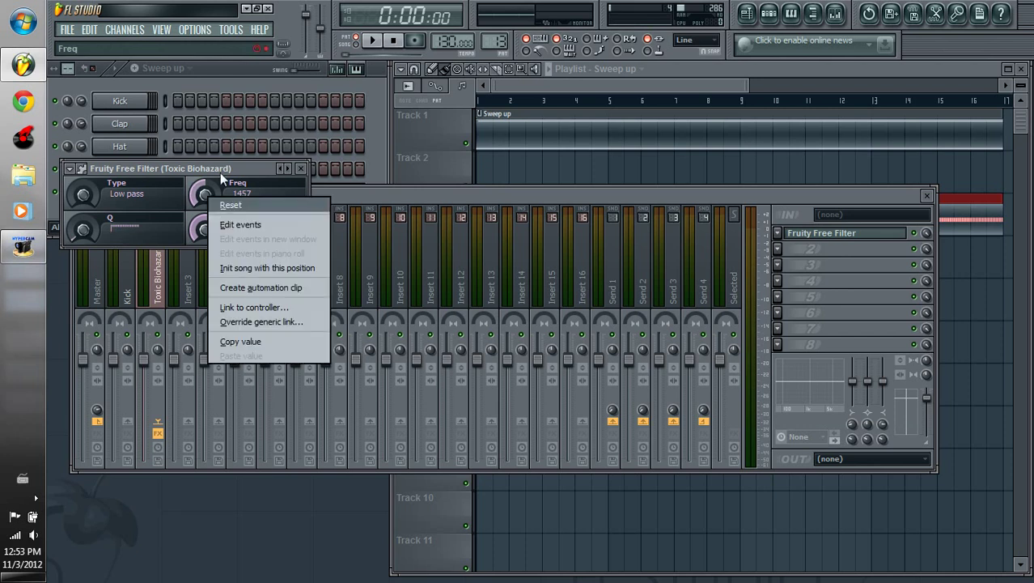
pyautogui.click(261, 288)
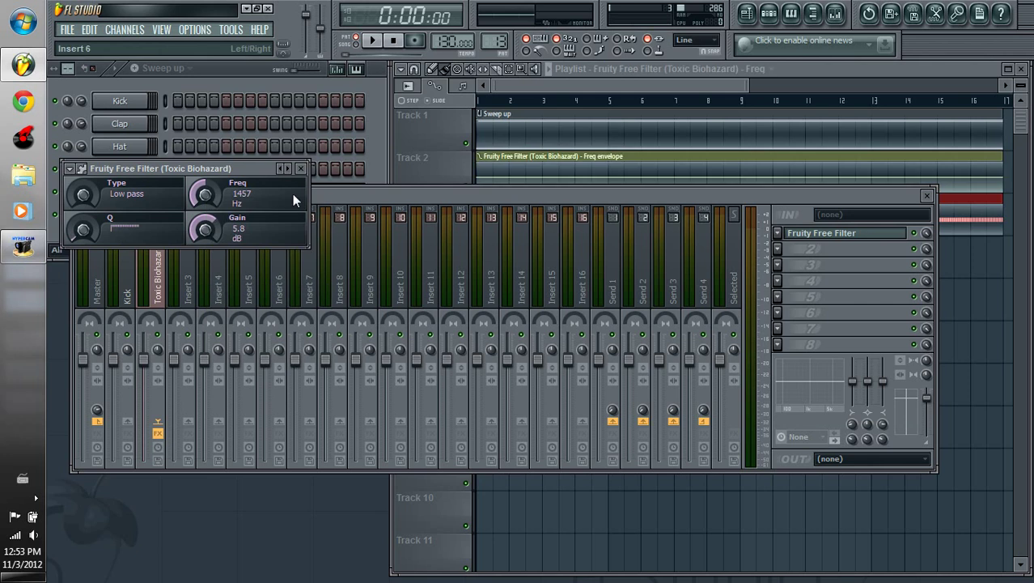
pyautogui.click(300, 168)
pyautogui.click(927, 195)
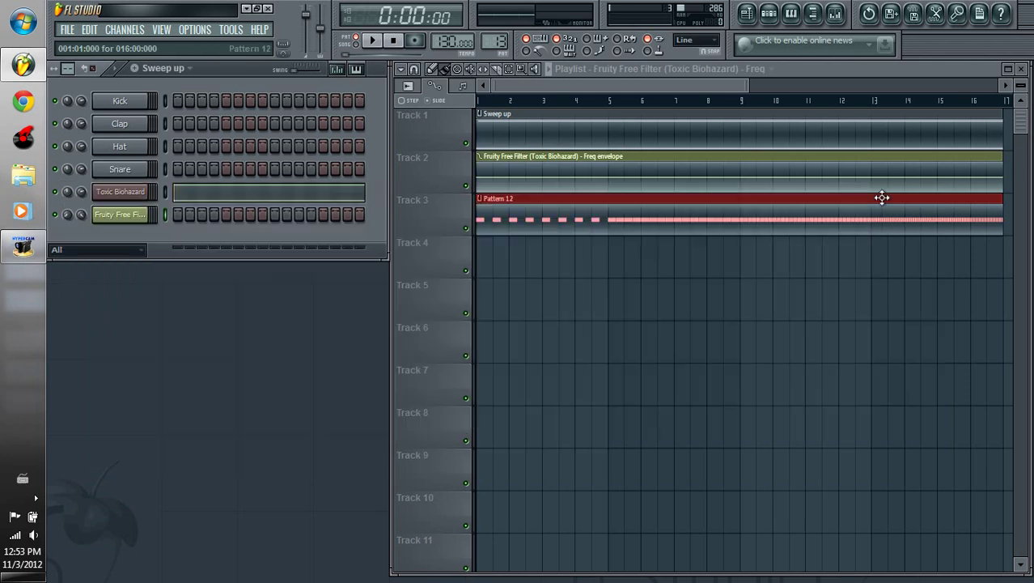
# Shape the Freq automation clip into a straight rise from bar 1 to the top at its end and play the song.
pyautogui.moveTo(483, 179); pyautogui.dragTo(481, 182)
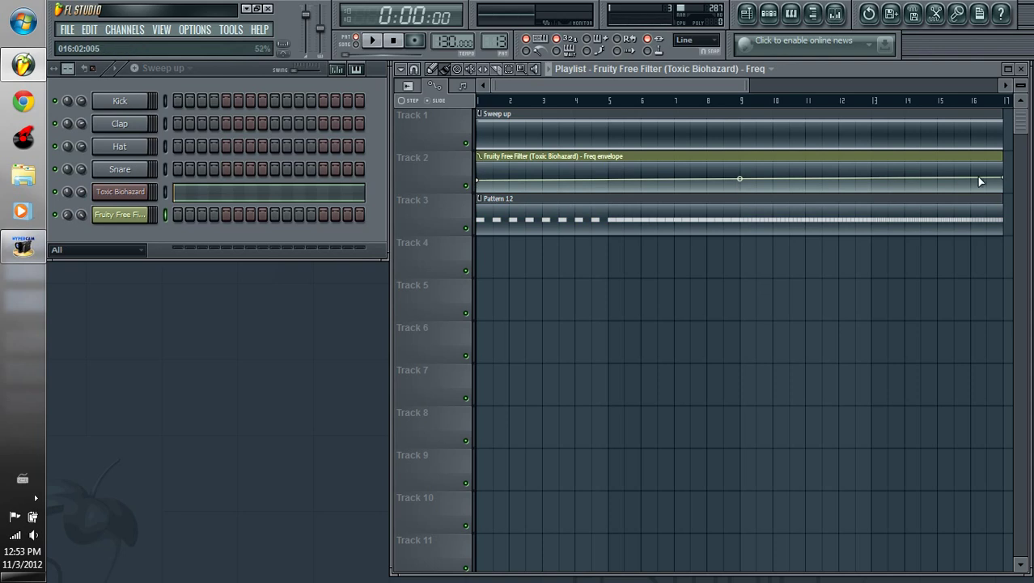
pyautogui.moveTo(1000, 177); pyautogui.dragTo(1002, 162)
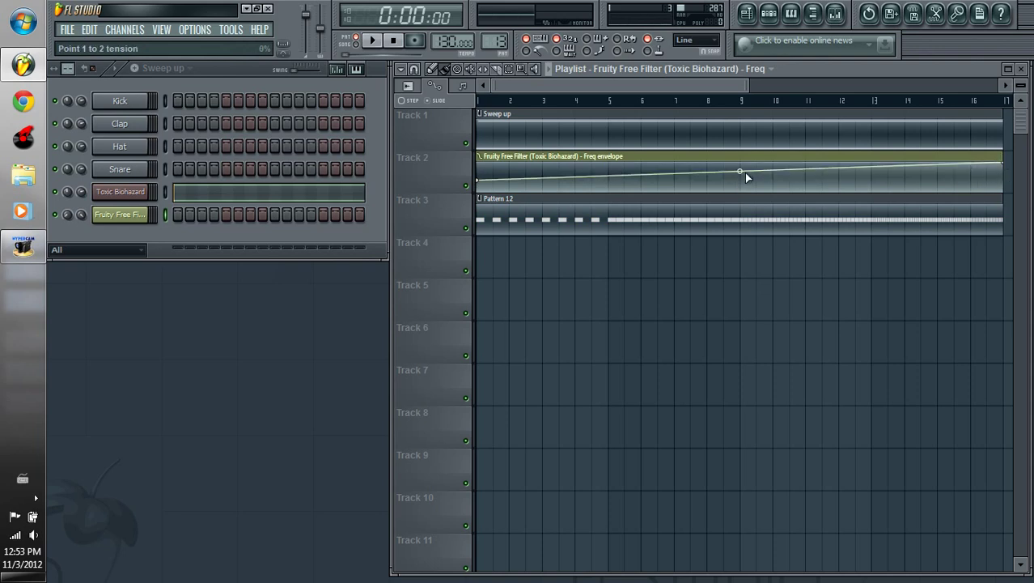
pyautogui.moveTo(744, 172); pyautogui.dragTo(745, 169)
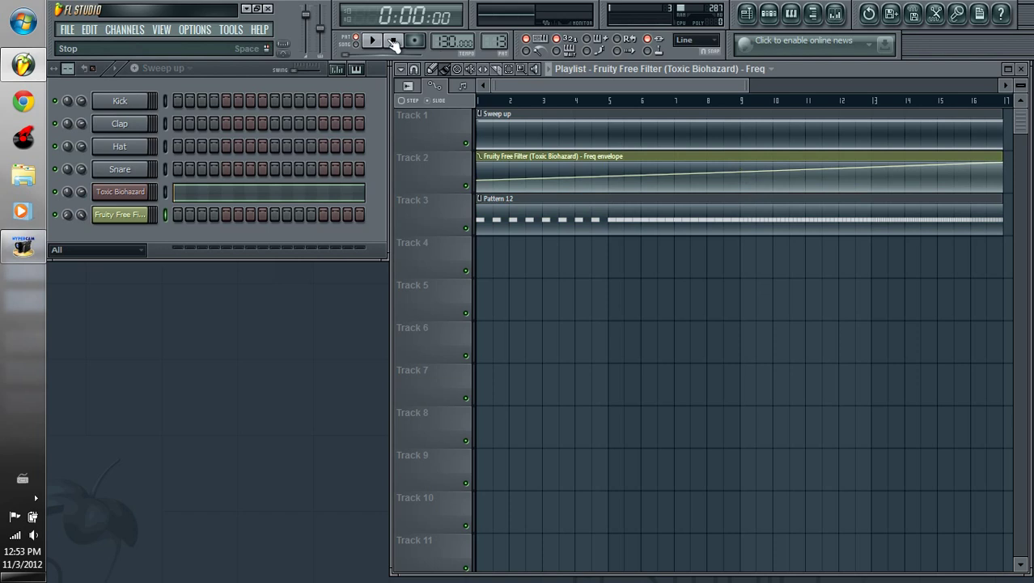
pyautogui.click(371, 41)
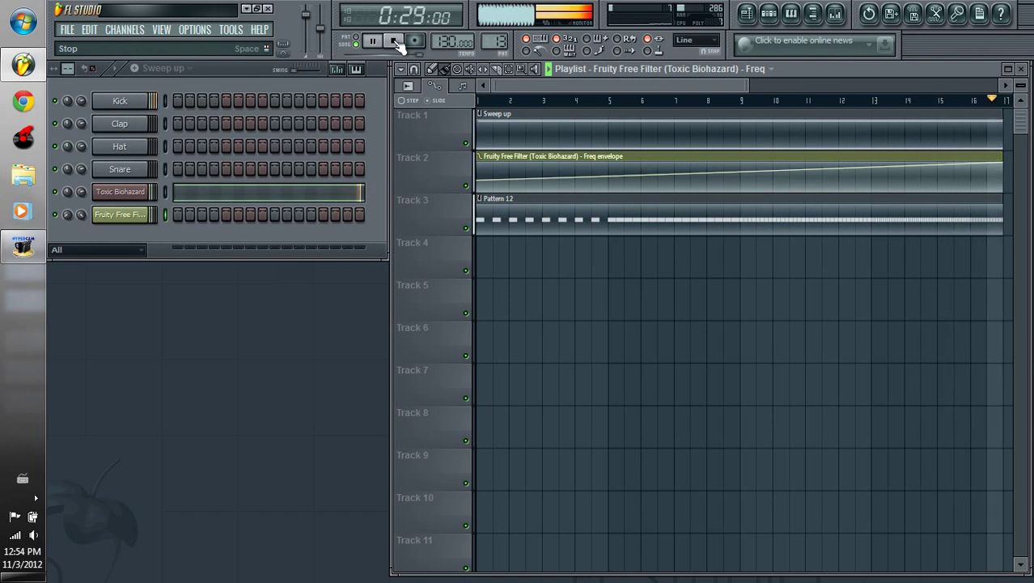
# Stop playback, copy the Pattern 12 clip from Track 3 to the start of Track 4 and make the copy a unique pattern.
pyautogui.click(396, 41)
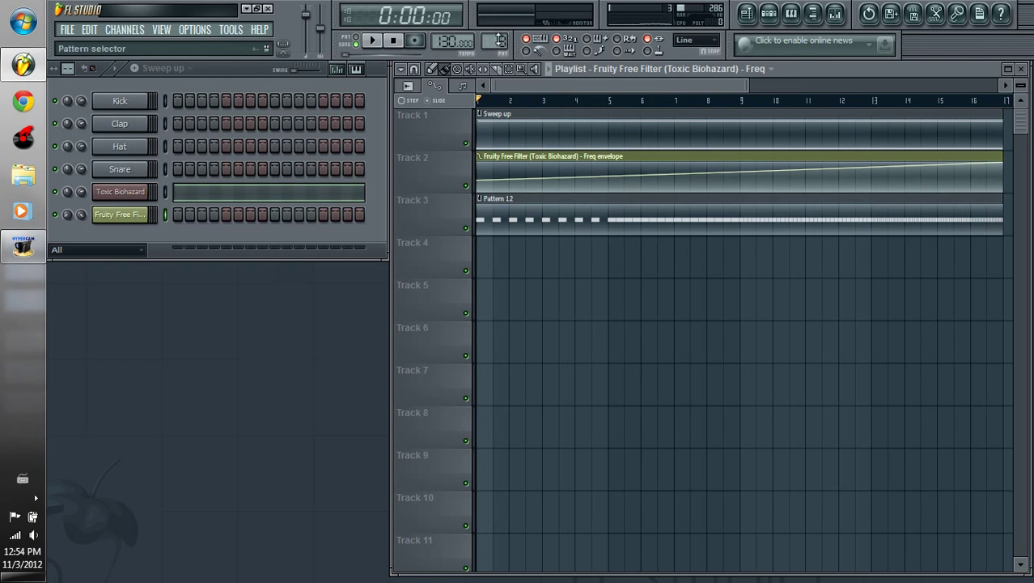
pyautogui.scroll(-2, 499, 40)
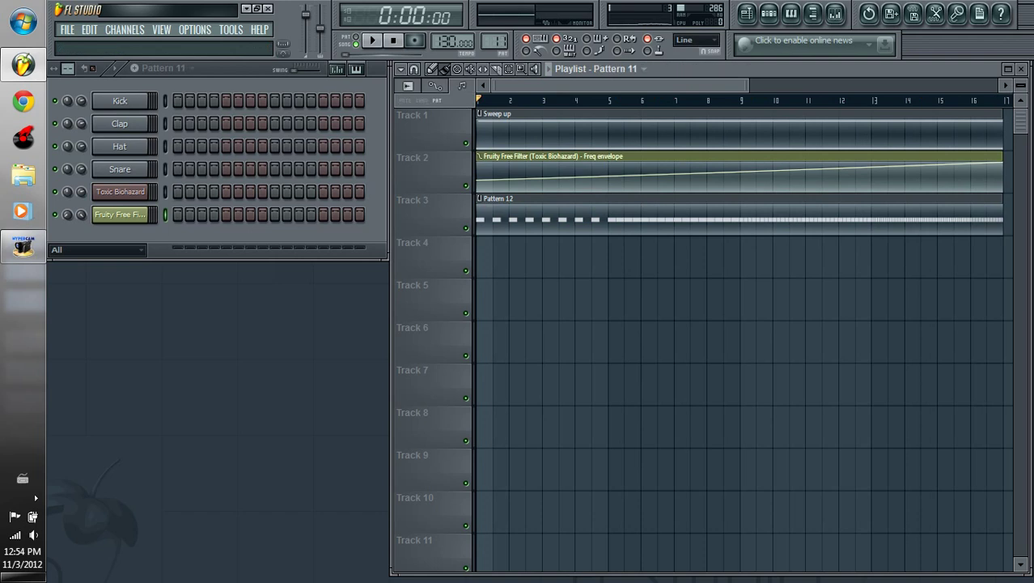
pyautogui.click(480, 198)
pyautogui.click(480, 263)
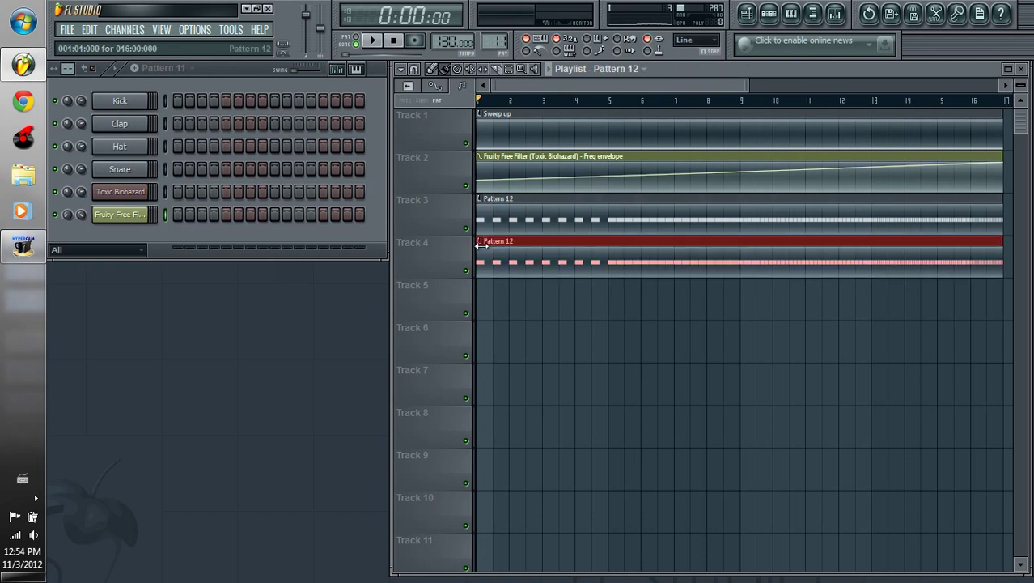
pyautogui.click(480, 245)
pyautogui.click(518, 322)
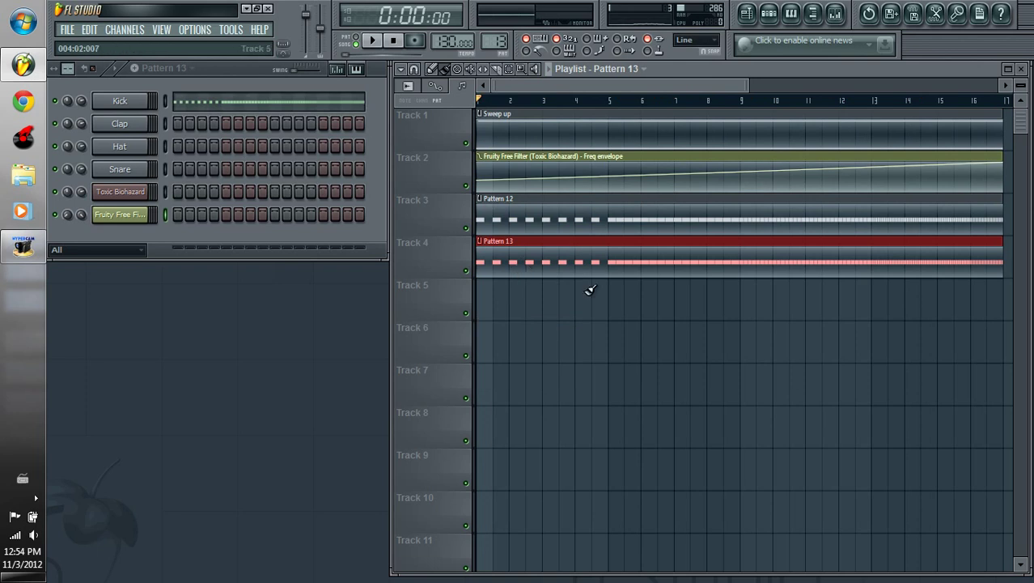
# Delete all Kick notes from bar 5 onward in the Pattern 13 piano roll.
pyautogui.rightClick(139, 100)
pyautogui.click(182, 102)
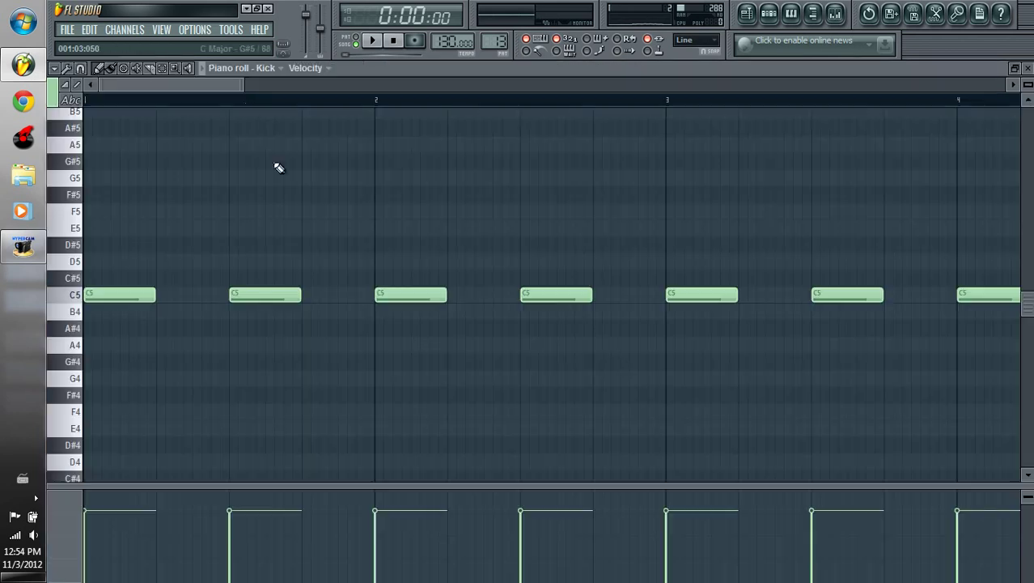
pyautogui.moveTo(246, 86); pyautogui.dragTo(880, 101)
pyautogui.moveTo(988, 225); pyautogui.dragTo(309, 315)
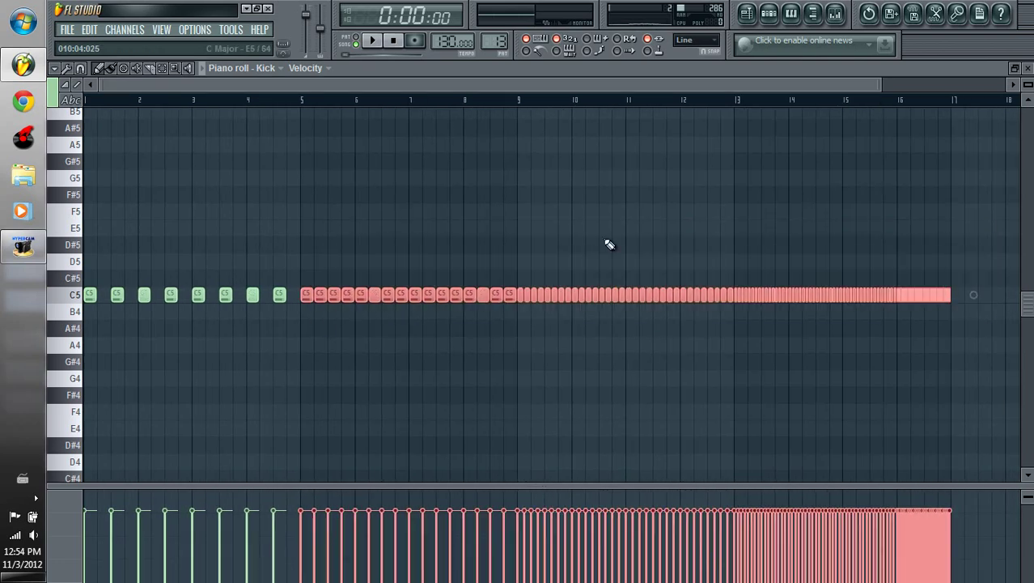
pyautogui.press('Delete')
# Duplicate the remaining C5 Kick notes into the gaps between them, making an unbroken row across bars 1 to 4.
pyautogui.moveTo(1003, 86); pyautogui.dragTo(685, 85)
pyautogui.moveTo(804, 318); pyautogui.dragTo(162, 296)
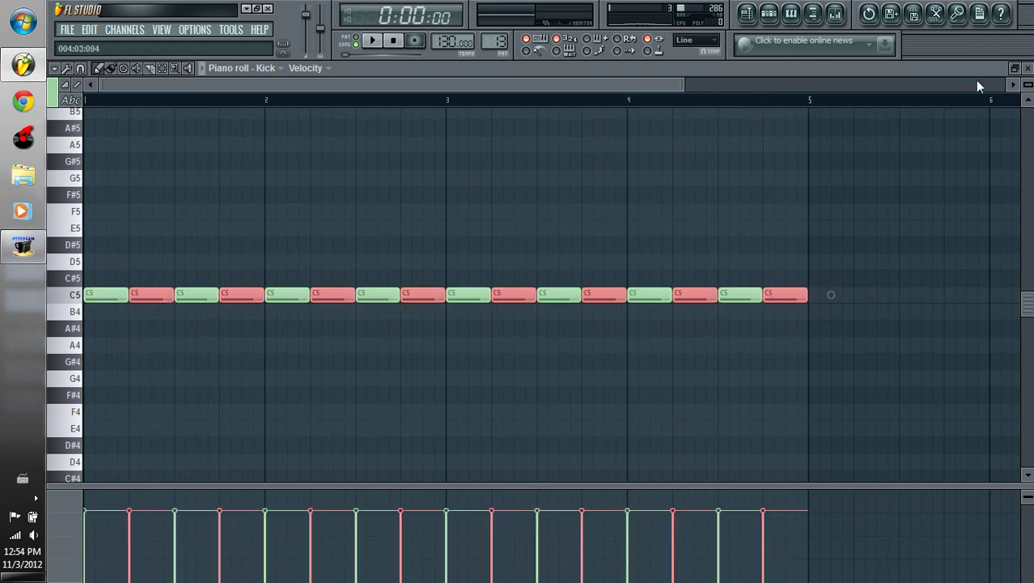
pyautogui.click(1026, 68)
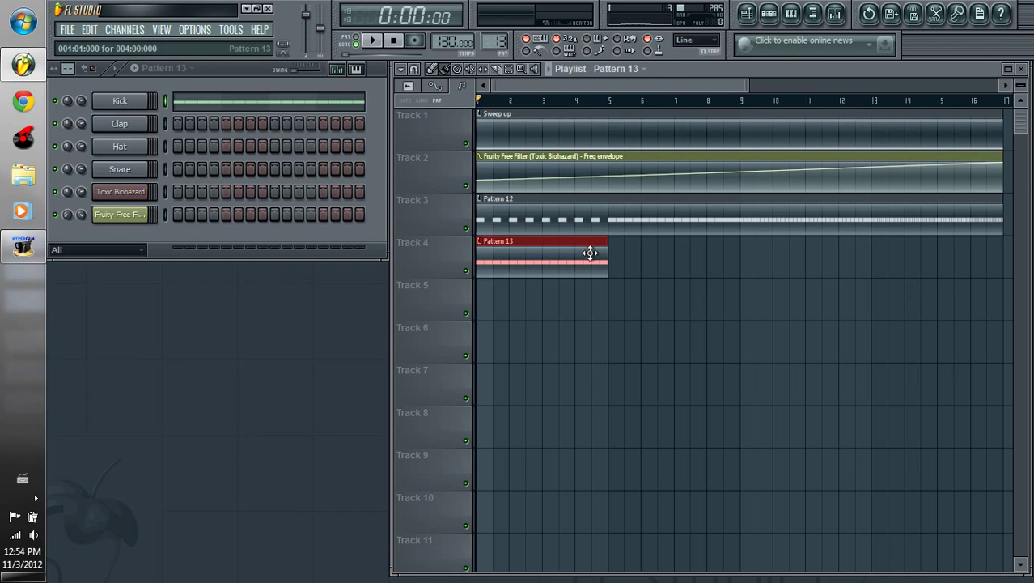
# Cut all the Kick notes out of Pattern 13 in the piano roll.
pyautogui.rightClick(130, 103)
pyautogui.click(193, 104)
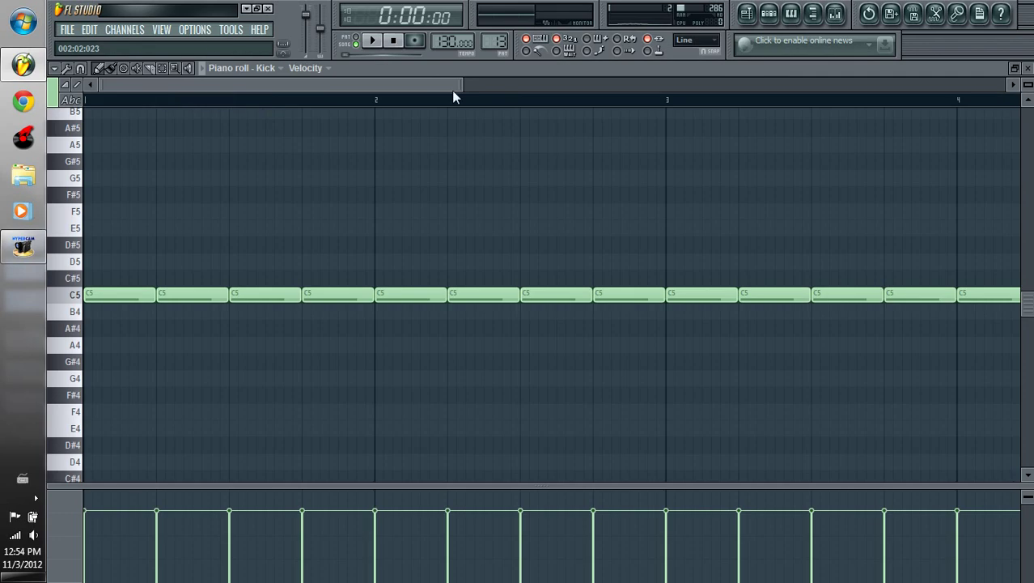
pyautogui.moveTo(464, 88); pyautogui.dragTo(775, 84)
pyautogui.moveTo(737, 237); pyautogui.dragTo(67, 372)
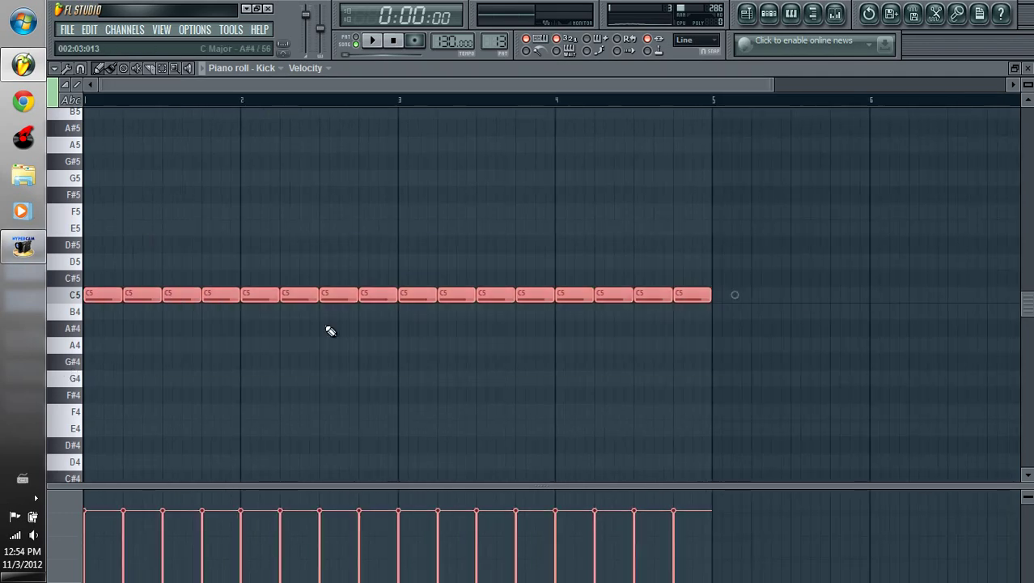
pyautogui.press('Delete')
pyautogui.click(1026, 69)
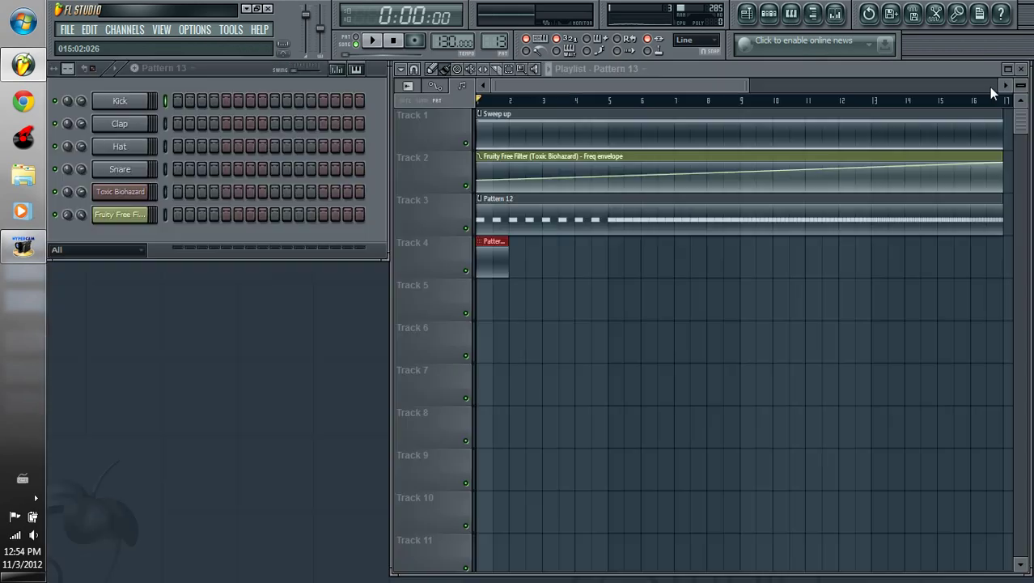
# Clone the Kick channel and close the clone's channel settings.
pyautogui.rightClick(113, 101)
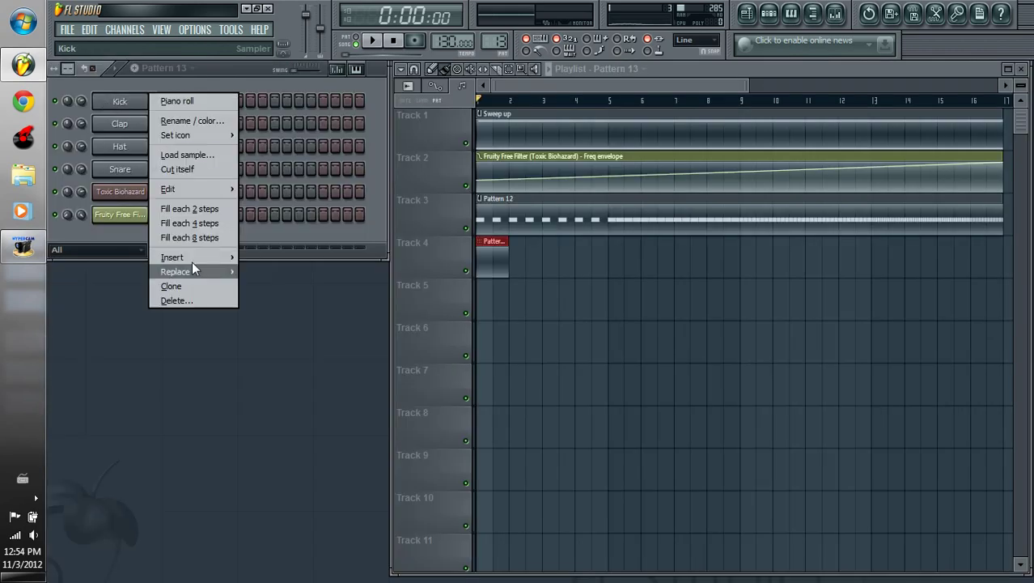
pyautogui.click(206, 284)
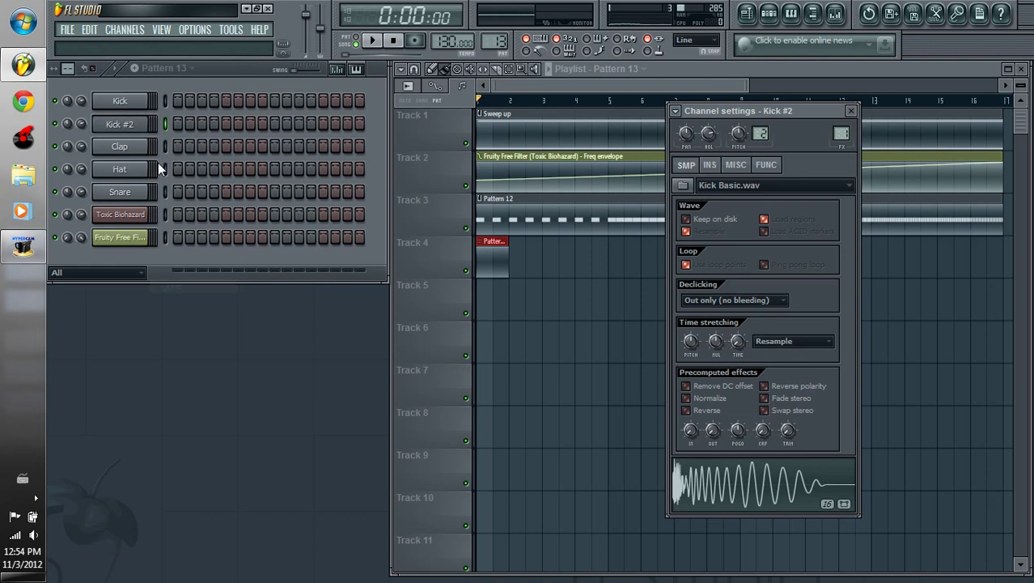
pyautogui.click(850, 111)
# Paste the cut notes into Kick #2's piano roll over bars 1 to 4 and repeat the Pattern 13 clip along Track 4 through bar 16.
pyautogui.rightClick(148, 121)
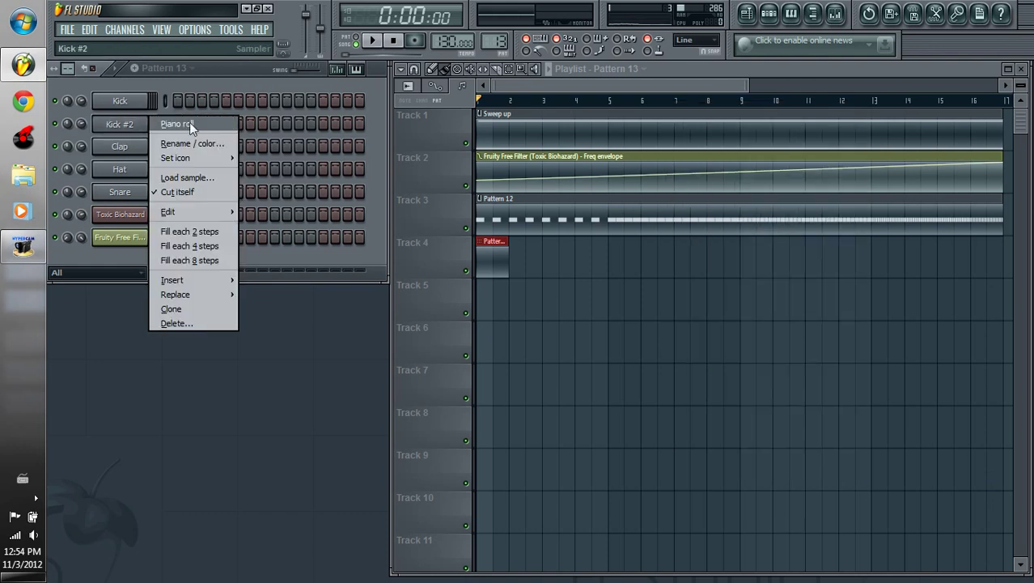
pyautogui.click(189, 123)
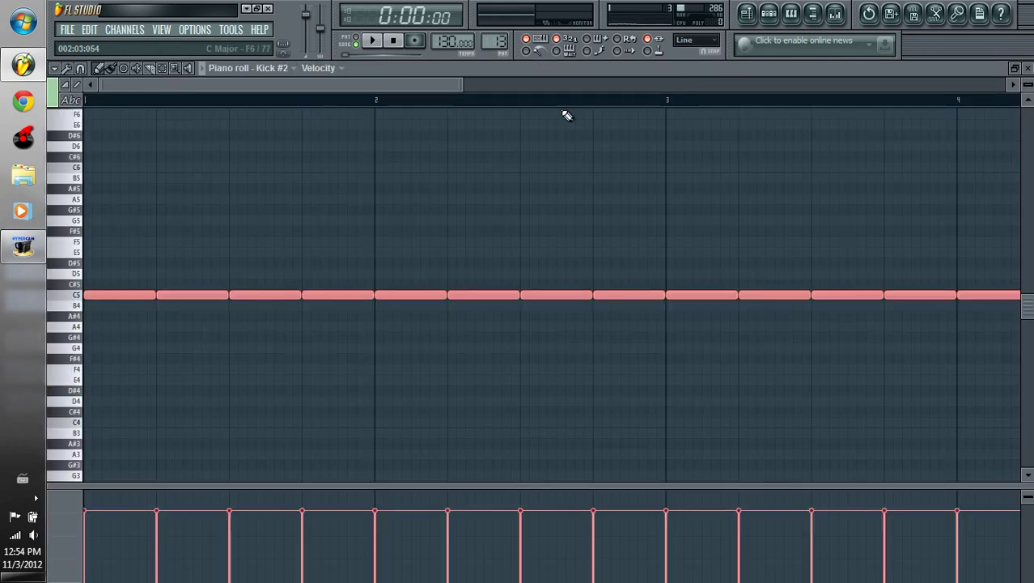
pyautogui.moveTo(463, 82); pyautogui.dragTo(572, 84)
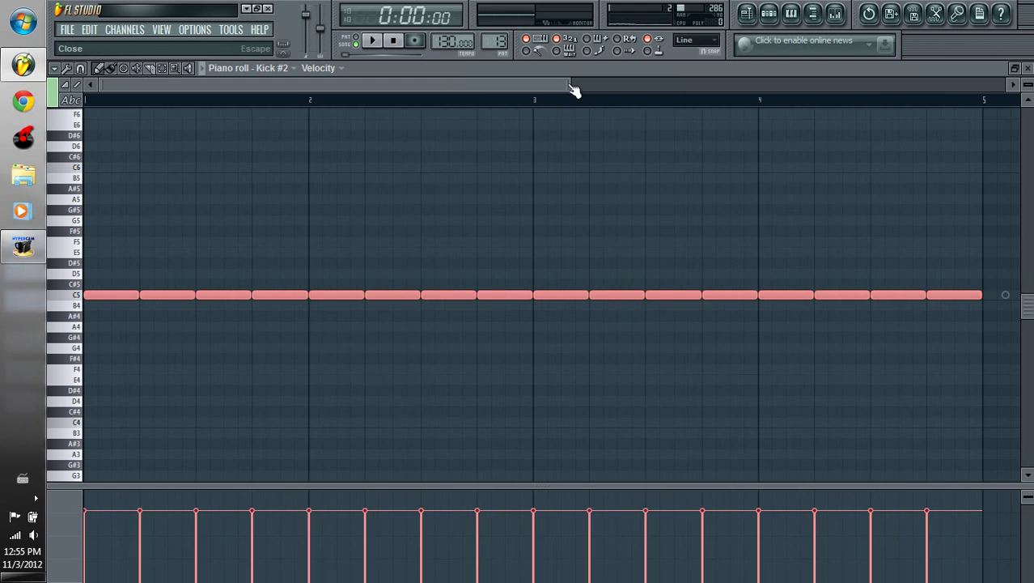
pyautogui.click(1026, 68)
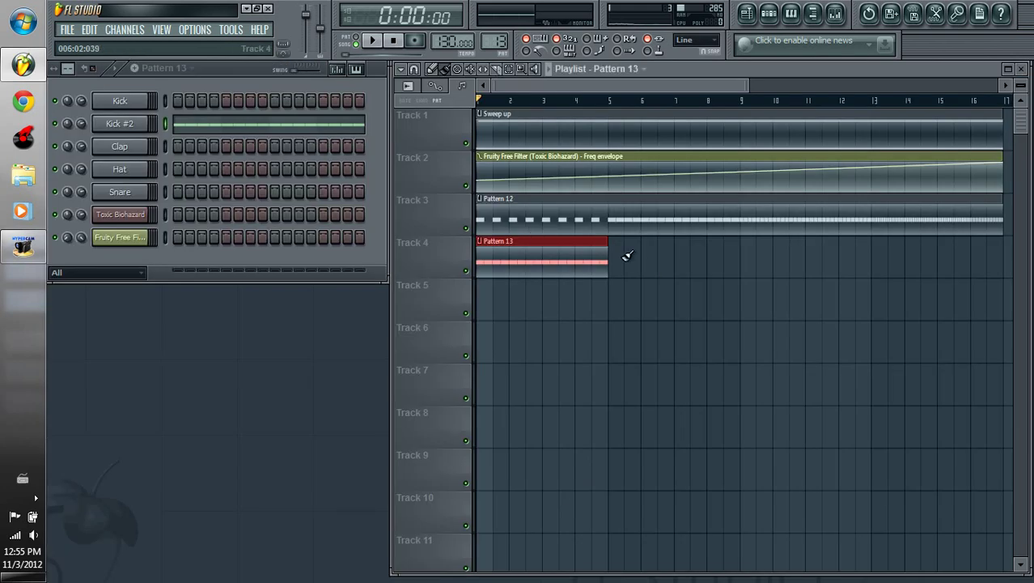
pyautogui.moveTo(627, 256)
pyautogui.mouseDown()
pyautogui.moveTo(953, 260)
pyautogui.moveTo(885, 256)
pyautogui.mouseUp()
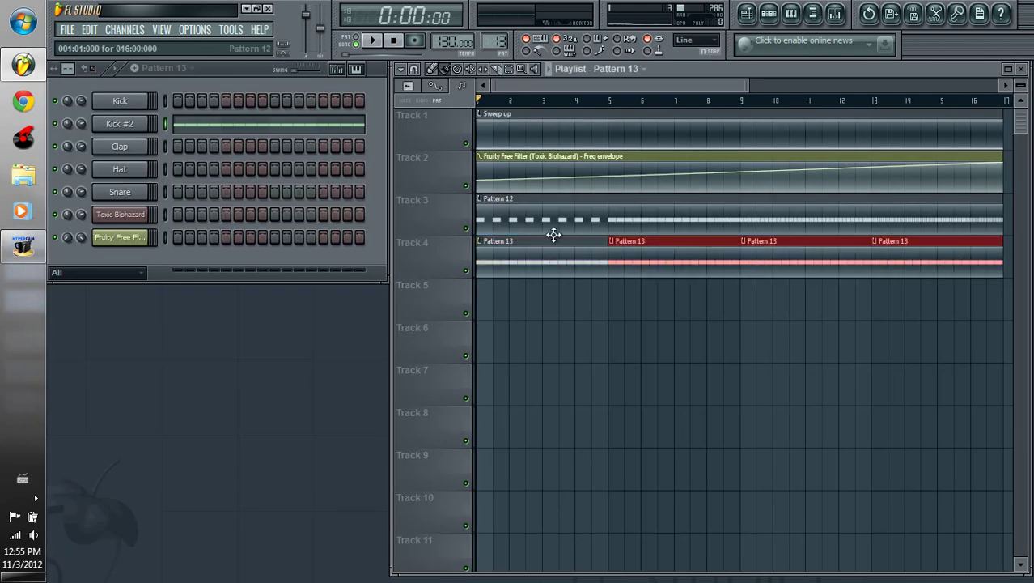
pyautogui.click(575, 212)
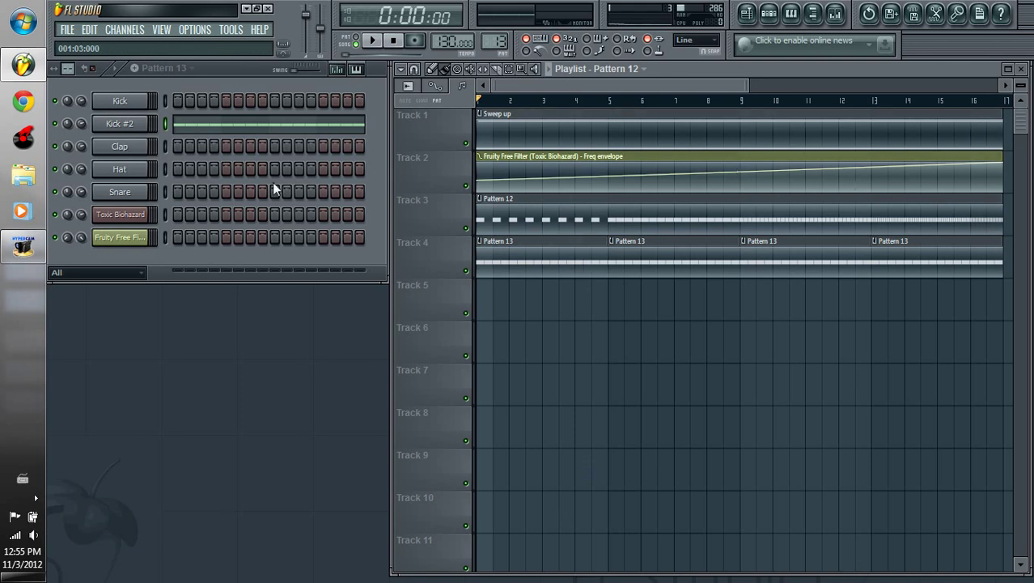
# Show the mixer and rename the Kick #2 channel as Sidechain Kick.
pyautogui.click(834, 13)
pyautogui.rightClick(155, 127)
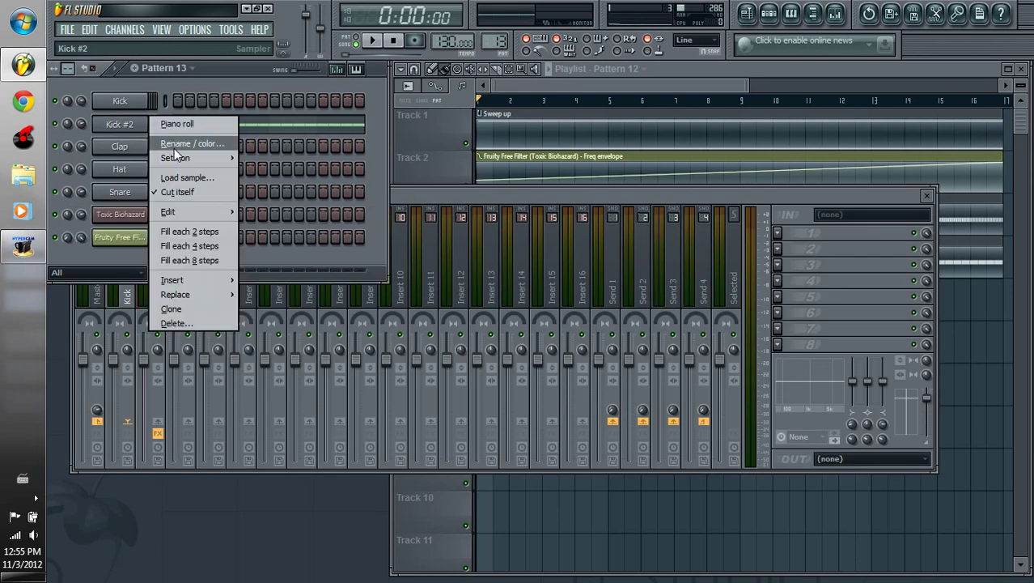
pyautogui.click(174, 148)
pyautogui.write('Sid')
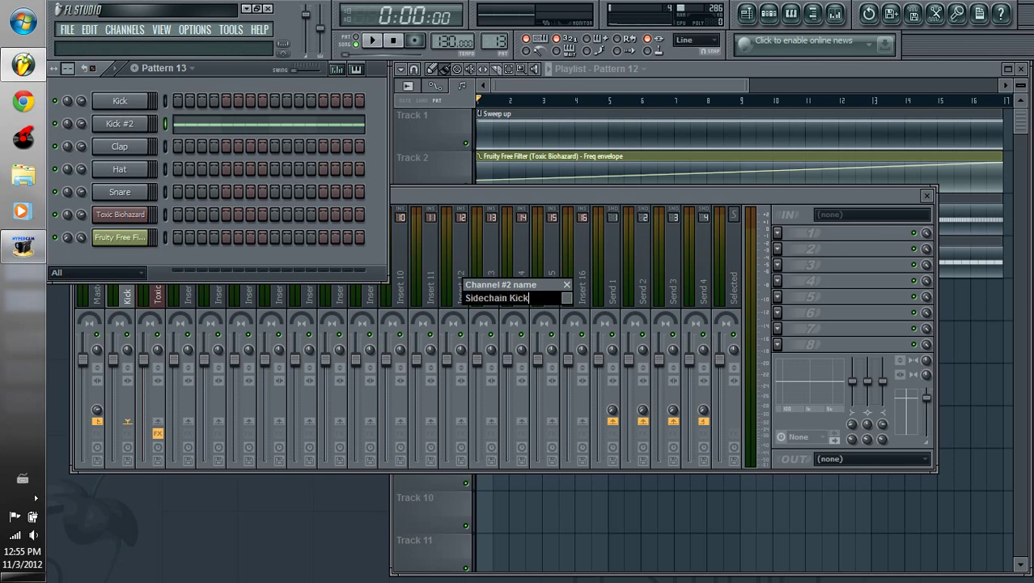
pyautogui.write('echain Kick')
pyautogui.press('Return')
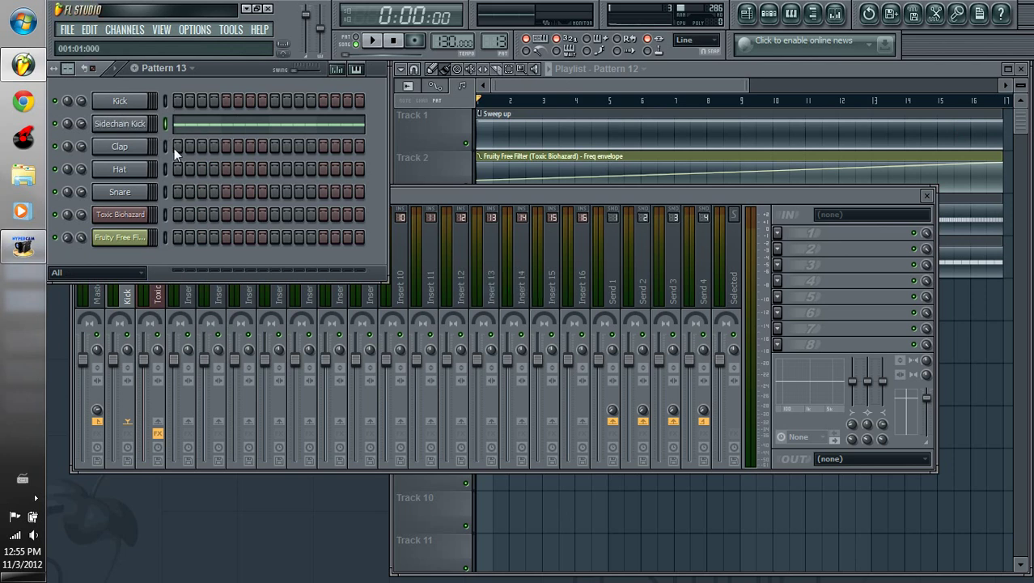
# Link the Sidechain Kick channel to mixer track Insert 3 and move that track one place ahead of Toxic Biohazard.
pyautogui.click(401, 194)
pyautogui.rightClick(202, 271)
pyautogui.click(388, 262)
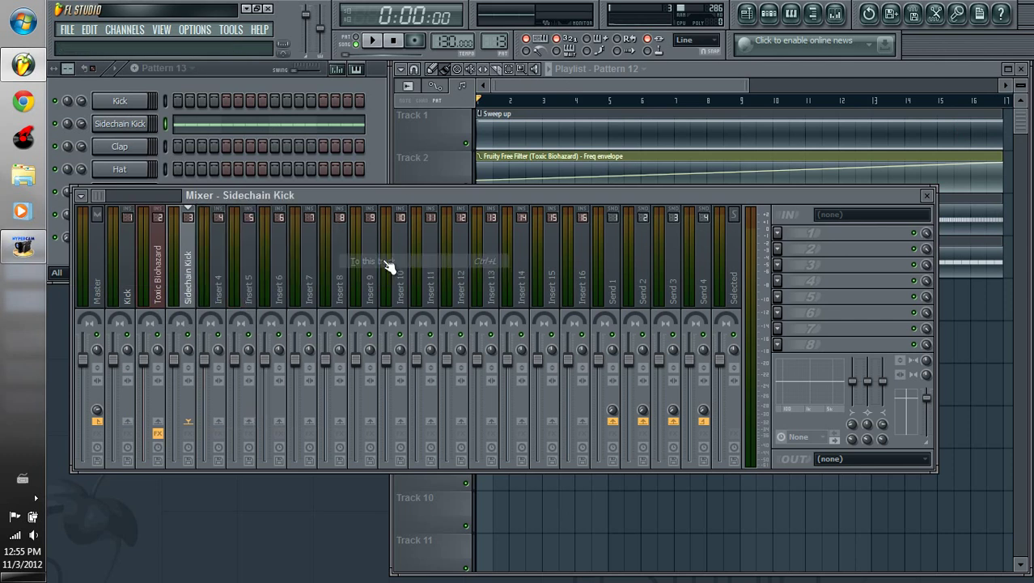
pyautogui.hotkey('alt', 'Left')
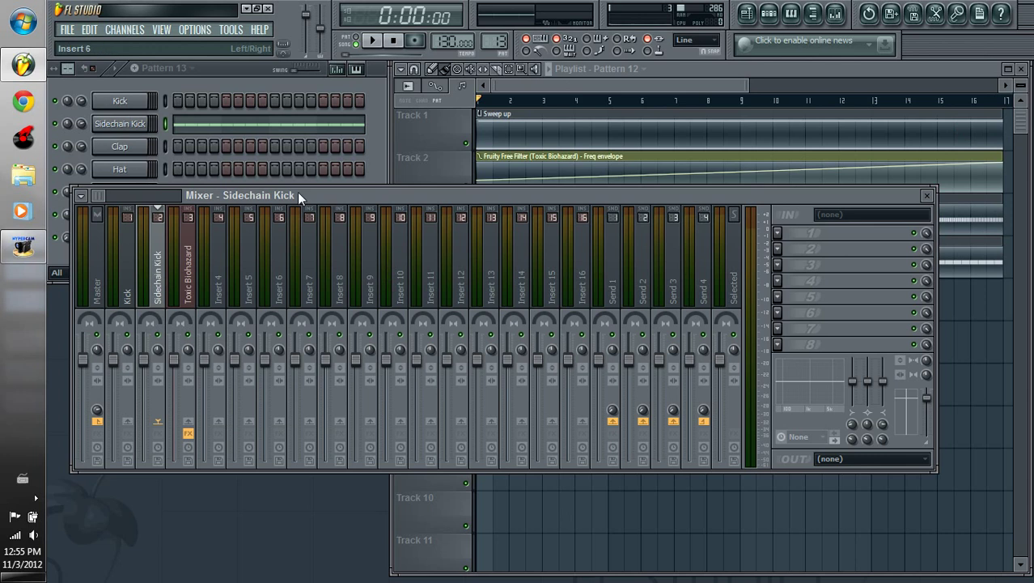
pyautogui.hotkey('alt', 'Right')
pyautogui.hotkey('alt', 'Right')
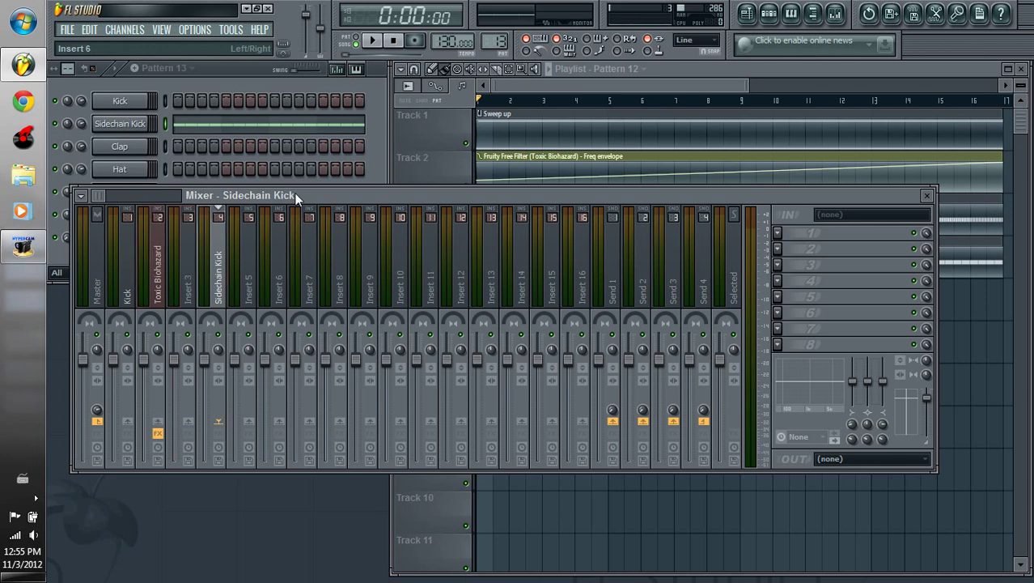
pyautogui.hotkey('alt', 'Left')
pyautogui.hotkey('alt', 'Left')
pyautogui.hotkey('alt', 'Right')
pyautogui.hotkey('alt', 'Left')
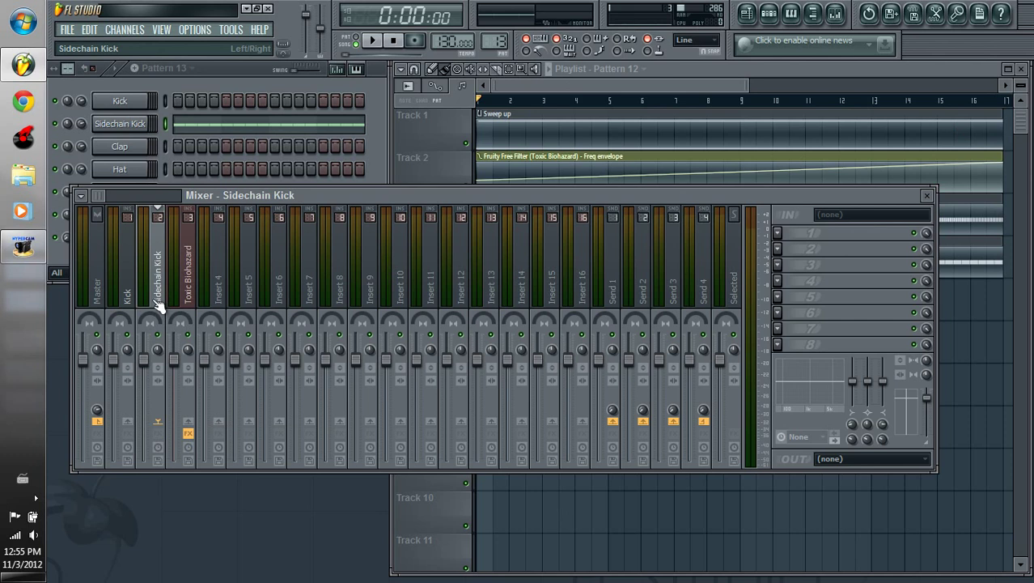
# Play Pattern 13 briefly to check the signal on the Sidechain Kick mixer track, then stop playback.
pyautogui.click(109, 389)
pyautogui.moveTo(110, 389); pyautogui.dragTo(97, 418)
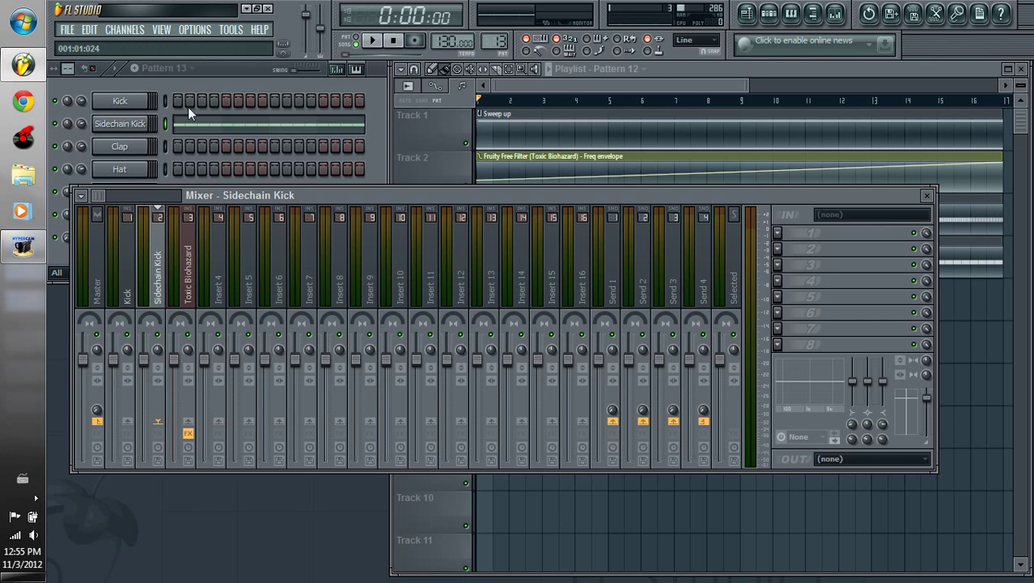
pyautogui.click(374, 41)
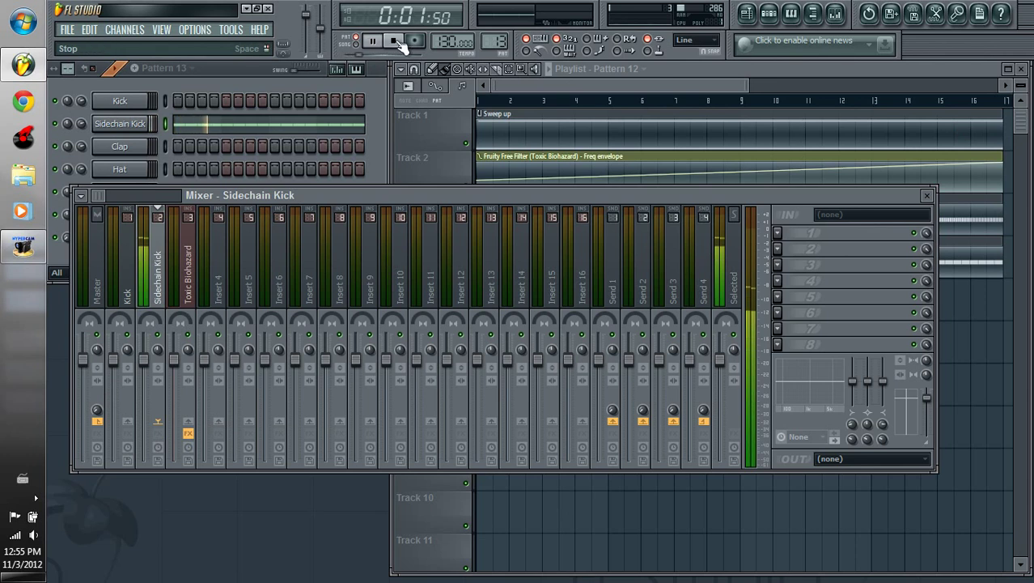
pyautogui.click(394, 41)
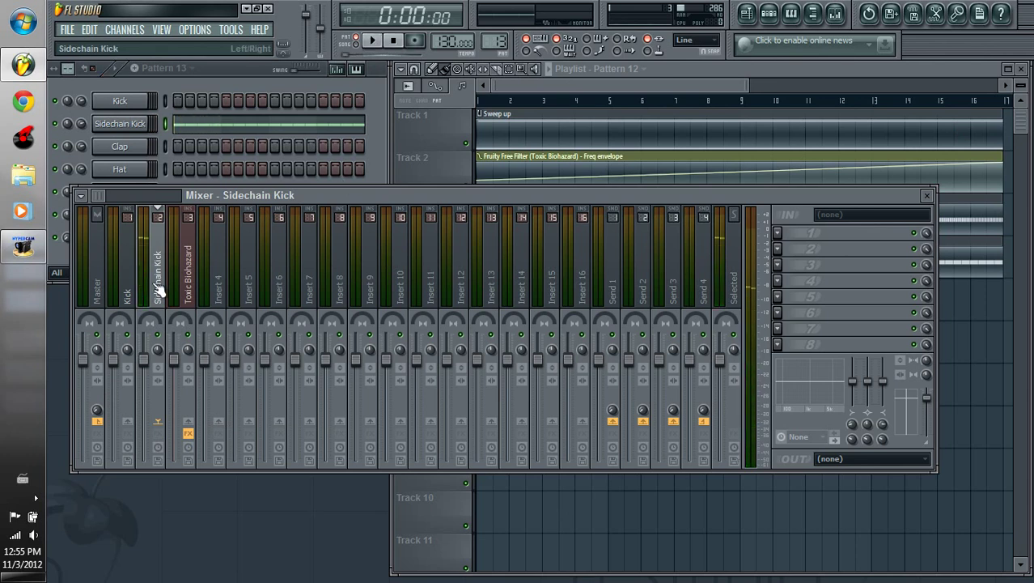
# Sidechain the Sidechain Kick mixer track to Toxic Biohazard and load Fruity Limiter in Toxic Biohazard's second effect slot.
pyautogui.rightClick(193, 427)
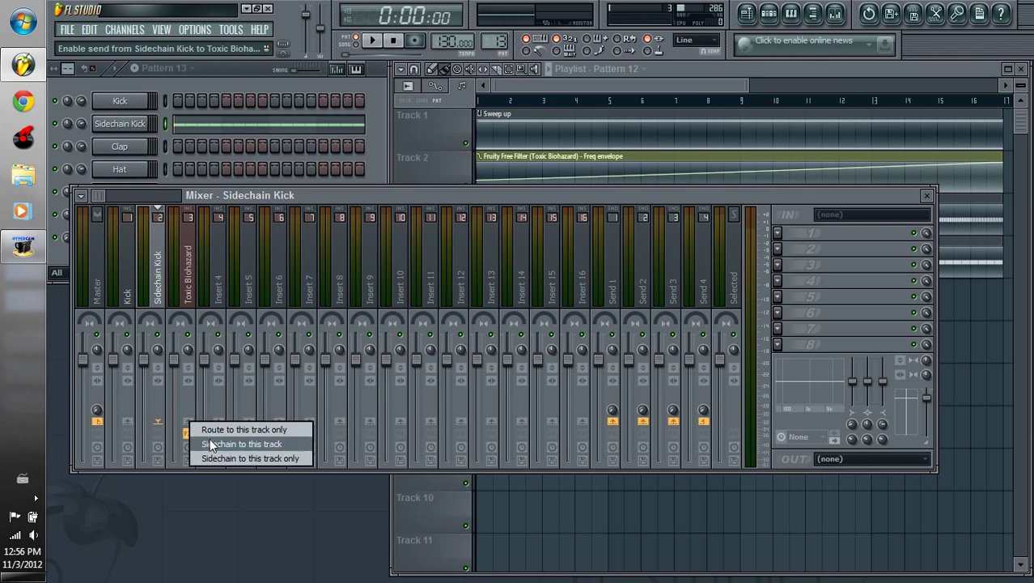
pyautogui.click(206, 443)
pyautogui.click(192, 293)
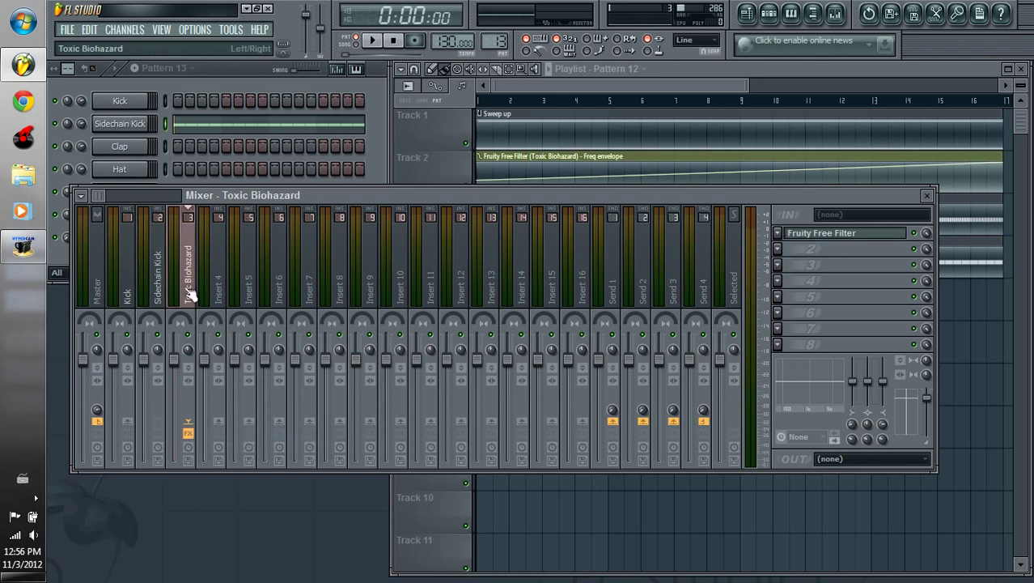
pyautogui.click(777, 251)
pyautogui.moveTo(785, 266)
pyautogui.click(864, 449)
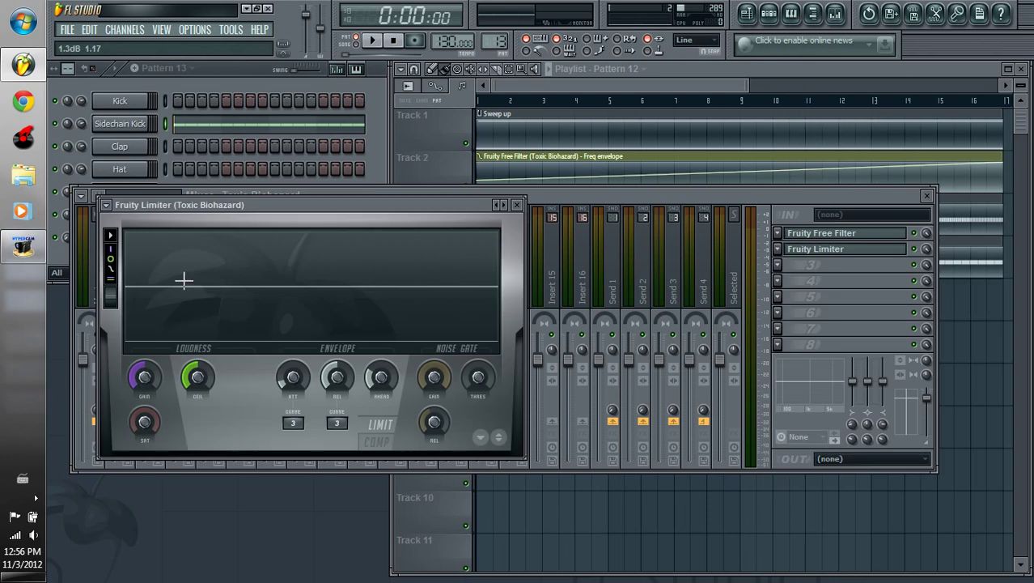
# Apply the Sidechaining preset to the Fruity Limiter on Toxic Biohazard and close the plugin window.
pyautogui.click(107, 206)
pyautogui.moveTo(129, 246)
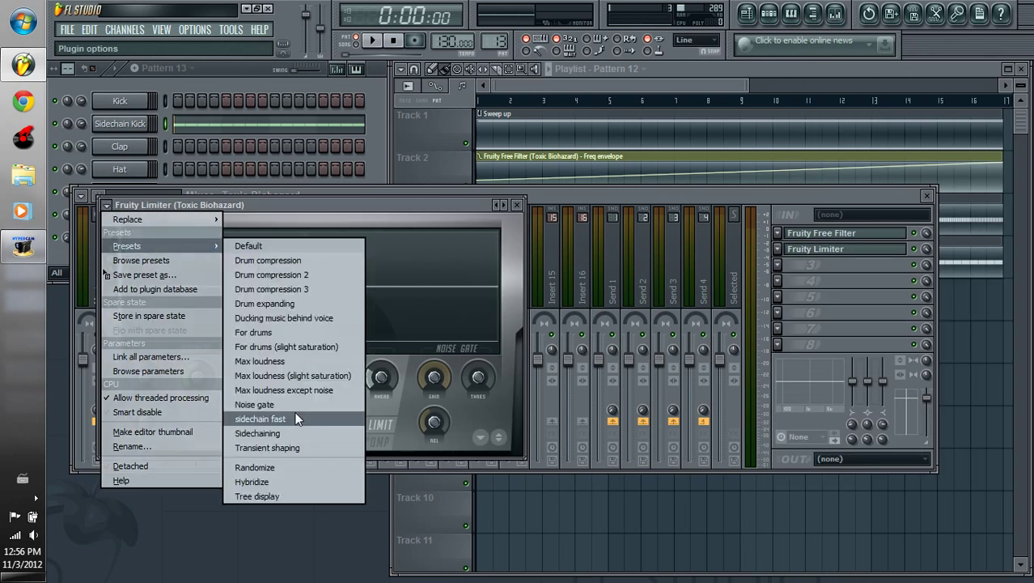
pyautogui.click(296, 433)
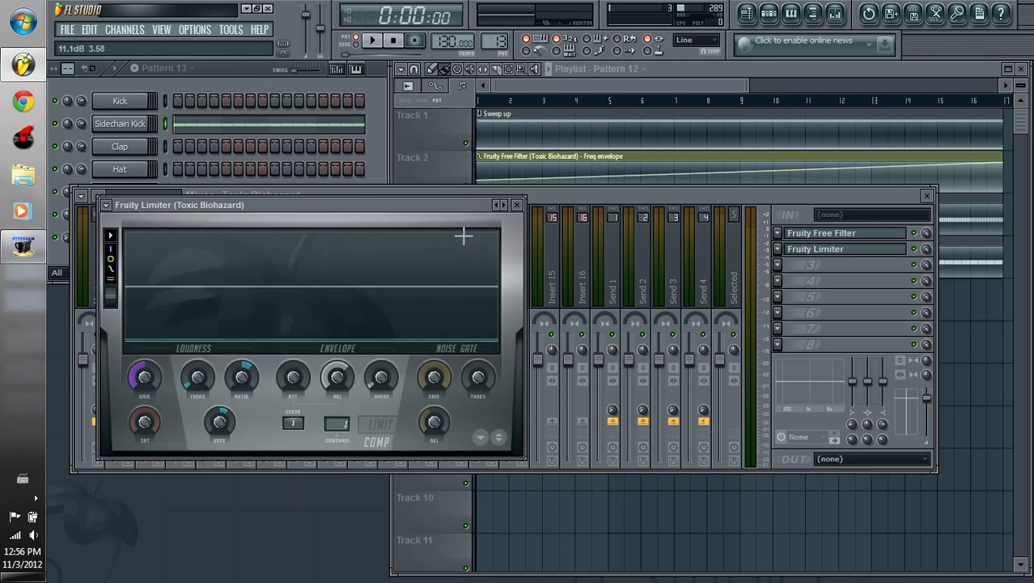
pyautogui.click(519, 206)
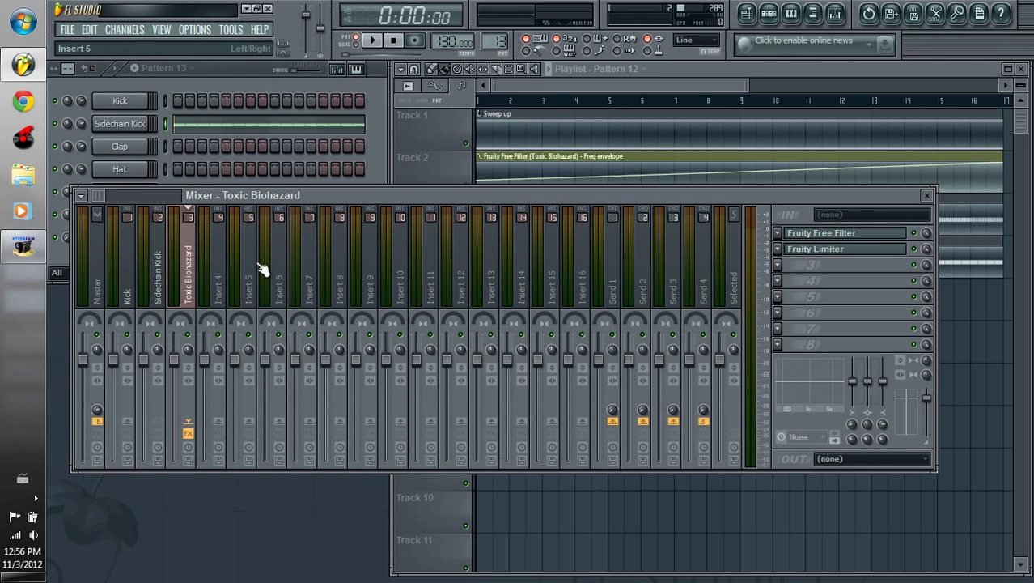
# Check the Sidechain Kick and Toxic Biohazard mixer tracks, close the mixer, and play the arrangement's opening briefly in song mode.
pyautogui.click(161, 284)
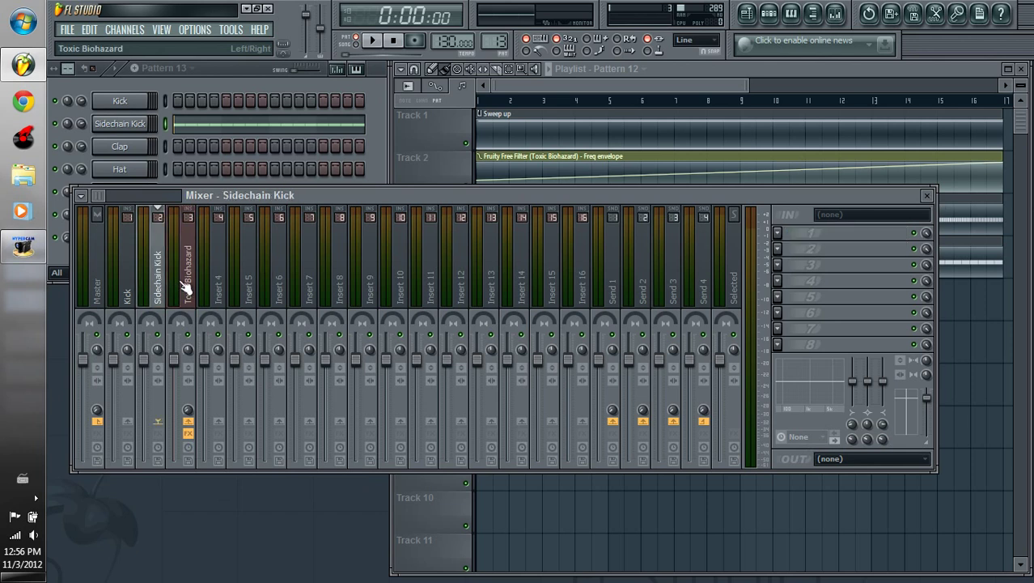
pyautogui.click(188, 285)
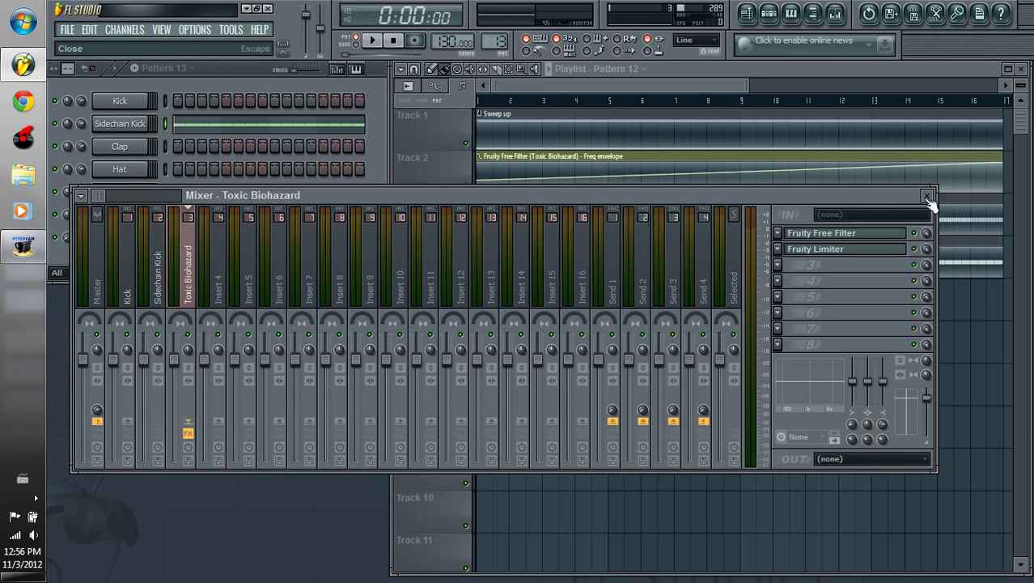
pyautogui.click(926, 195)
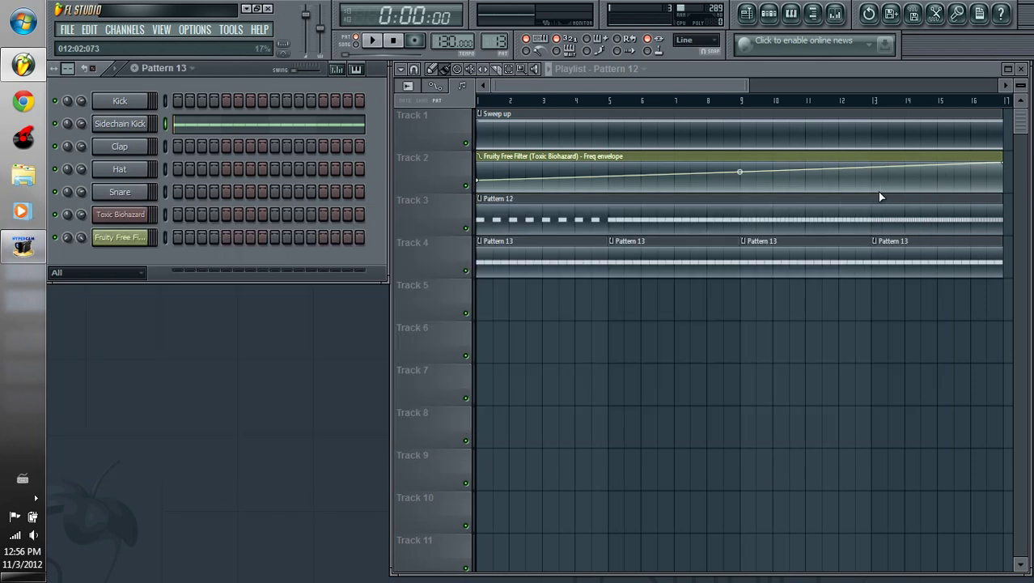
pyautogui.click(357, 46)
pyautogui.click(372, 41)
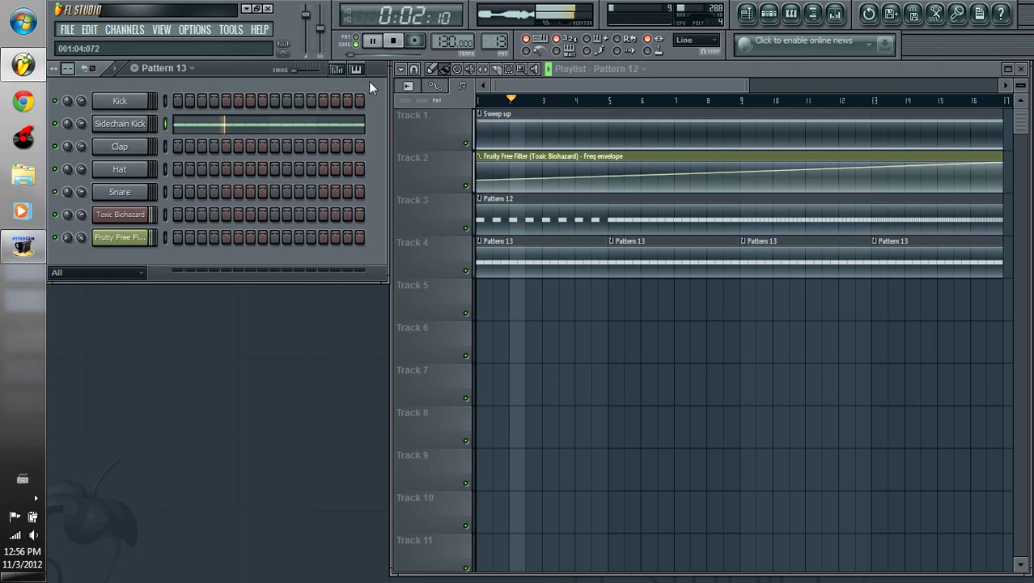
pyautogui.click(395, 40)
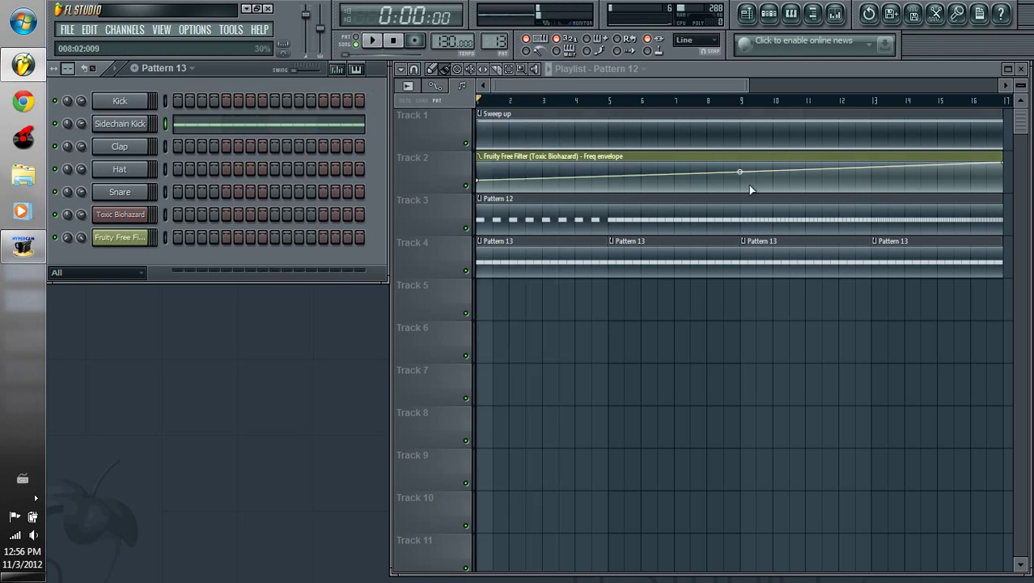
# Reopen the mixer and open the Fruity Limiter on the Toxic Biohazard track.
pyautogui.click(835, 15)
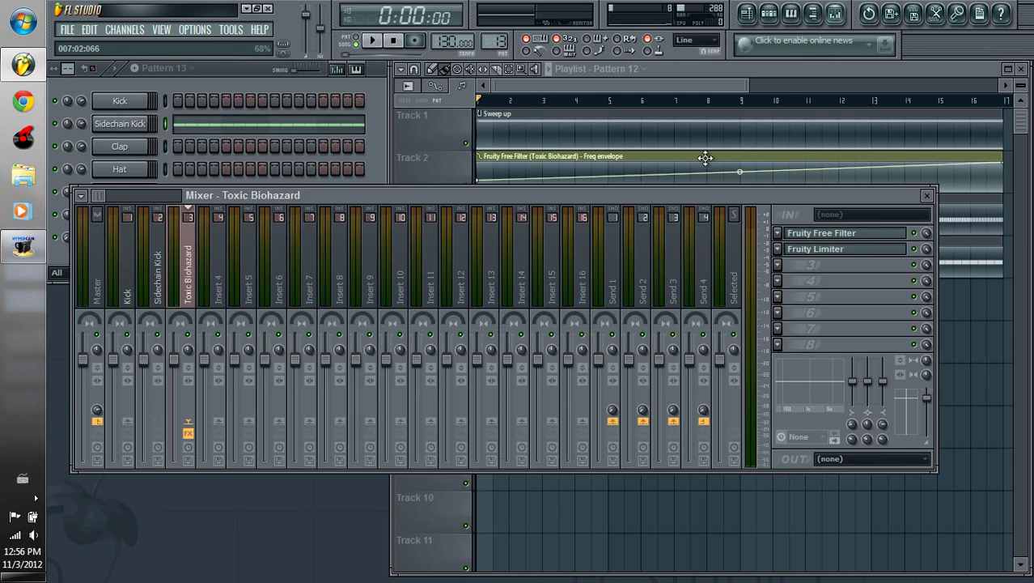
pyautogui.click(165, 290)
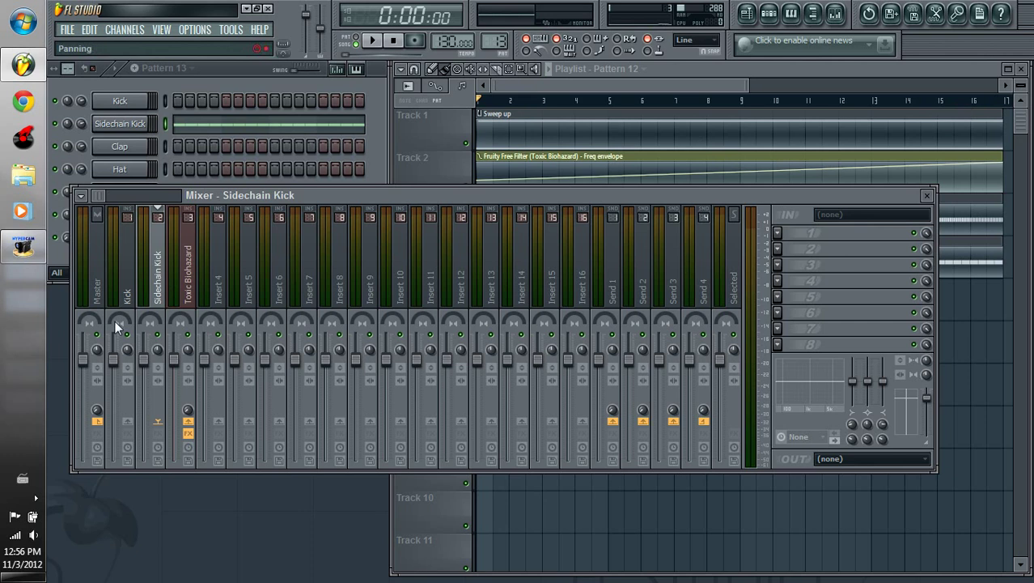
pyautogui.click(191, 275)
pyautogui.click(816, 250)
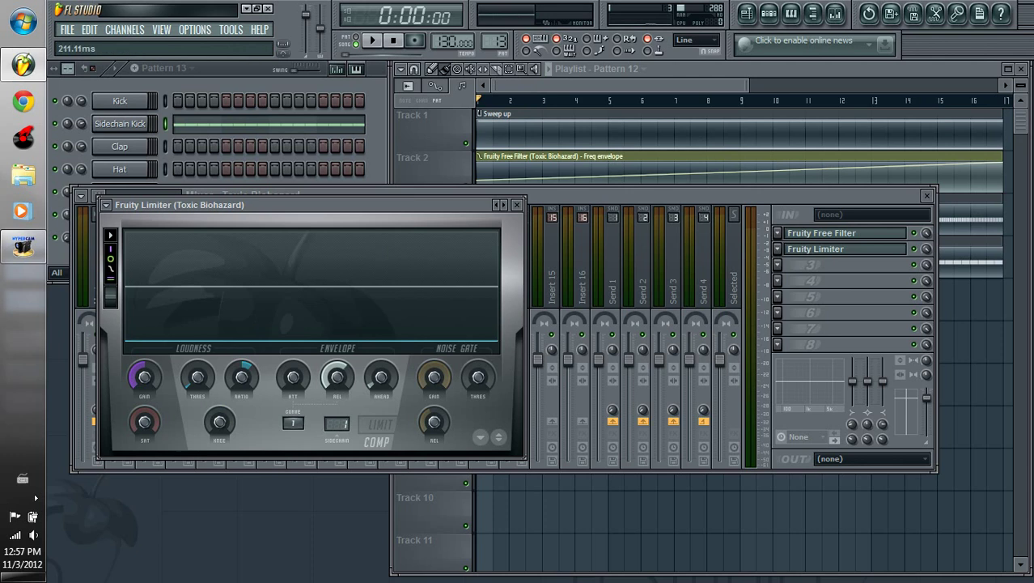
# Play the song while trying different release times and compression ratios on the Fruity Limiter, and stop playback.
pyautogui.click(372, 40)
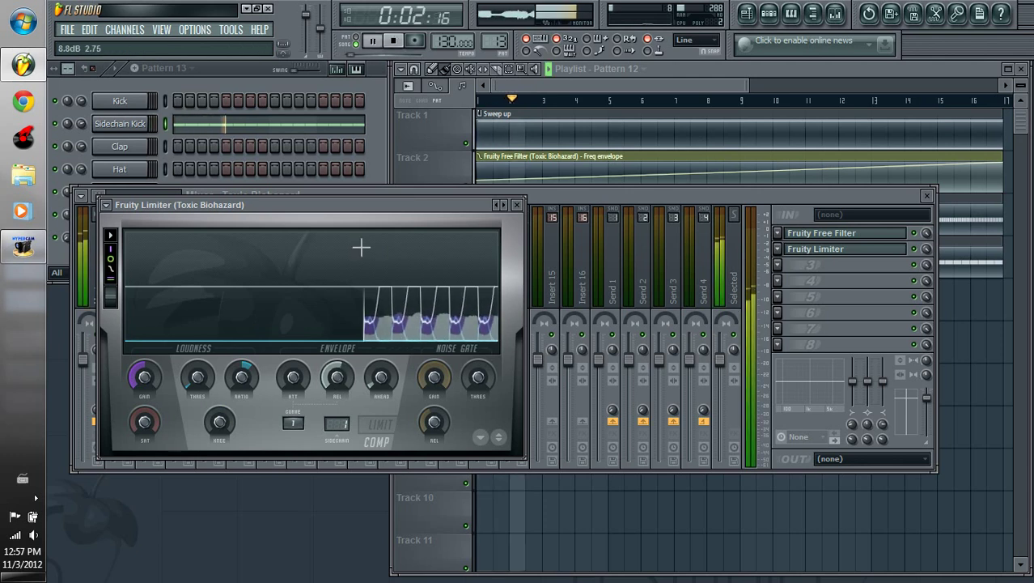
pyautogui.moveTo(337, 376)
pyautogui.mouseDown()
pyautogui.moveTo(337, 354)
pyautogui.moveTo(337, 380)
pyautogui.mouseUp()
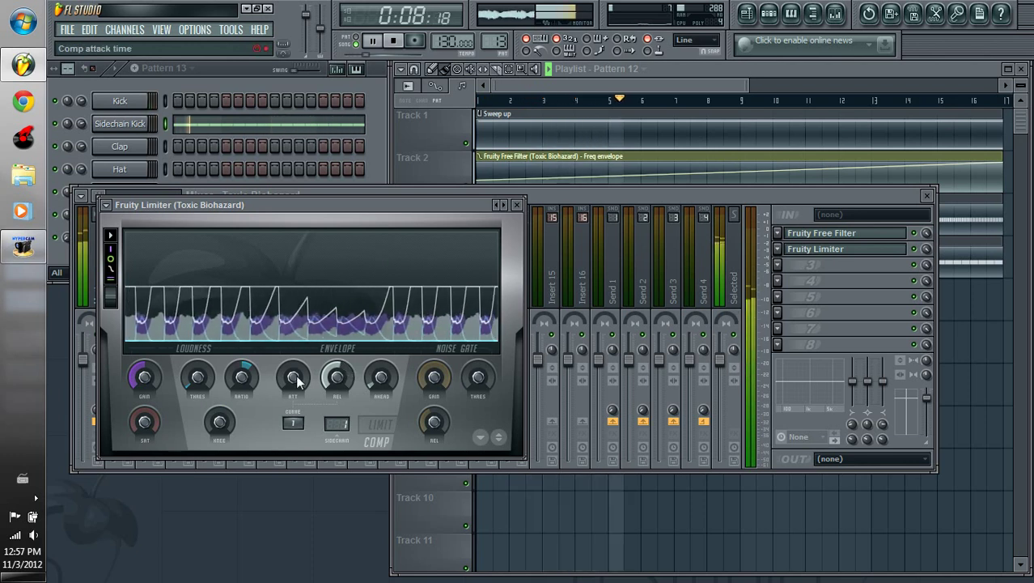
pyautogui.moveTo(242, 376); pyautogui.dragTo(241, 392)
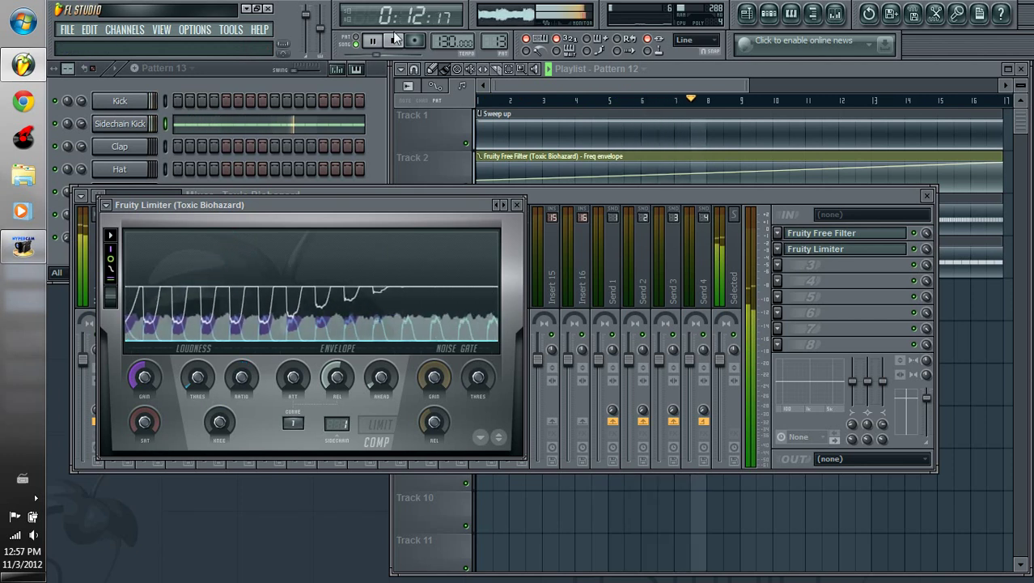
pyautogui.press('space')
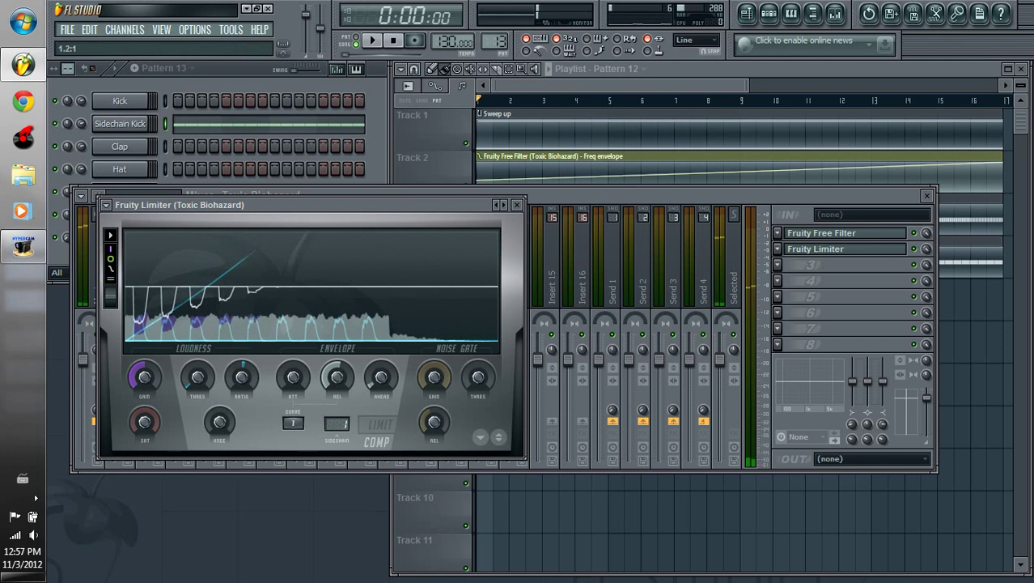
# Raise the Fruity Limiter's compression ratio, create an automation clip for it, and close the plugin and mixer windows.
pyautogui.moveTo(241, 376); pyautogui.dragTo(241, 345)
pyautogui.rightClick(242, 378)
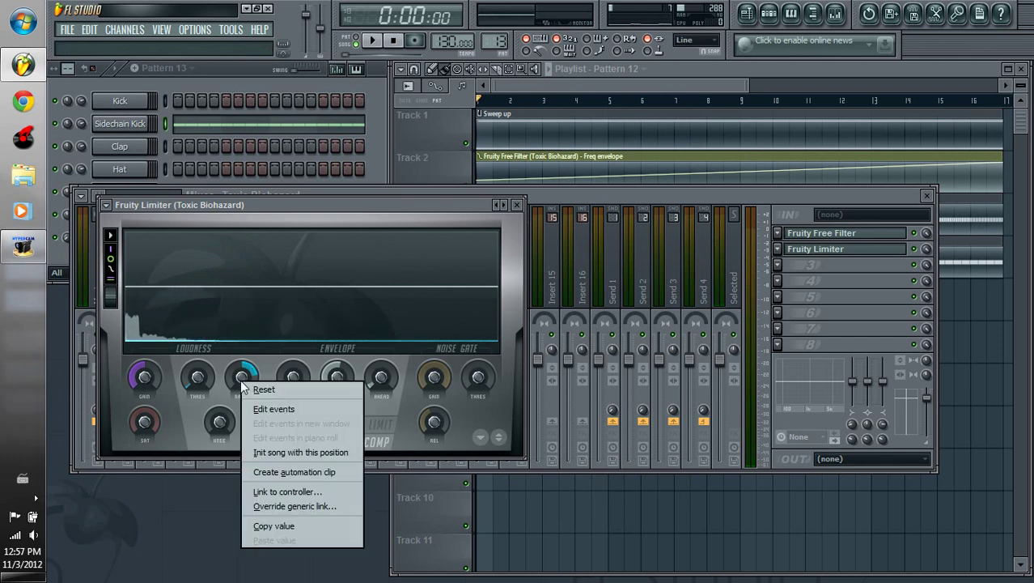
pyautogui.click(290, 473)
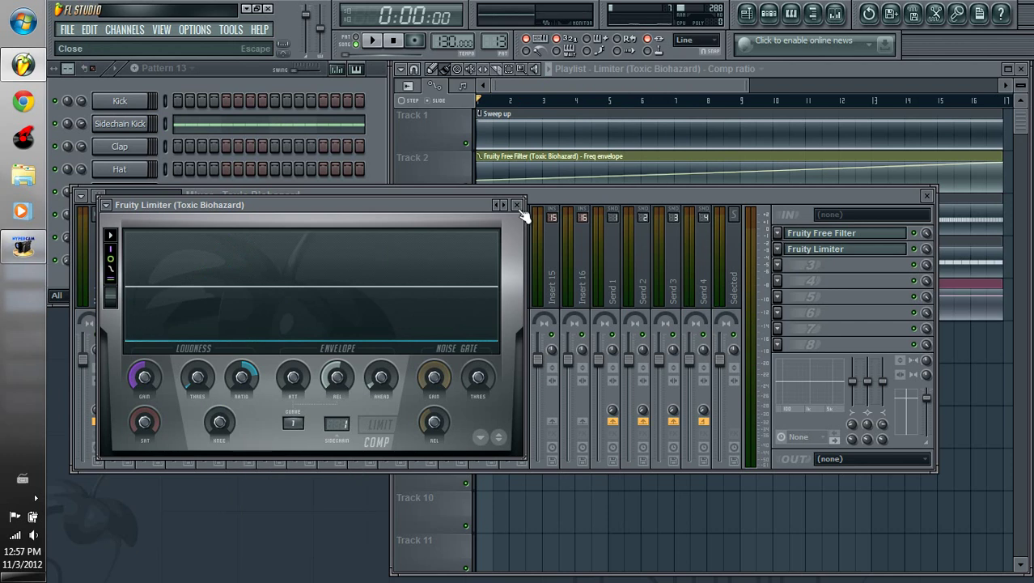
pyautogui.click(893, 197)
pyautogui.click(928, 197)
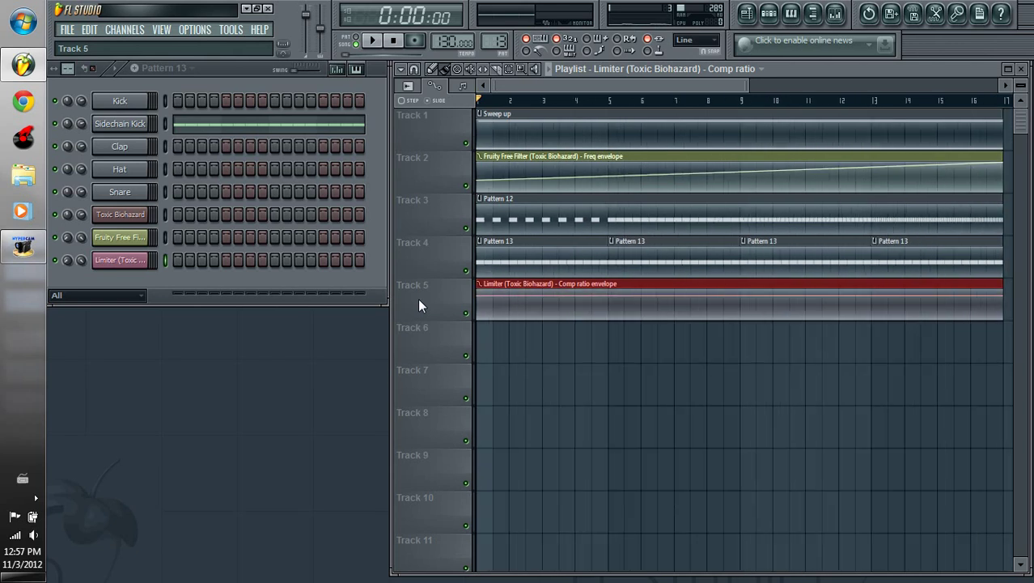
# Move the Comp ratio envelope clip's playlist track up to Track 3, directly below the filter frequency envelope.
pyautogui.moveTo(417, 298); pyautogui.dragTo(419, 219)
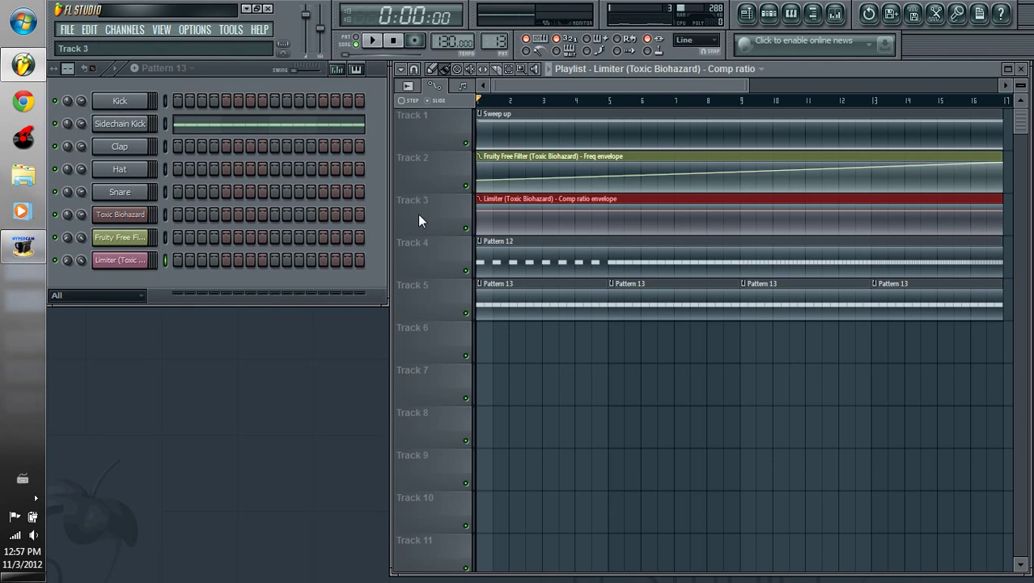
pyautogui.moveTo(417, 214); pyautogui.dragTo(418, 256)
pyautogui.moveTo(417, 214)
pyautogui.mouseDown()
pyautogui.moveTo(418, 257)
pyautogui.moveTo(418, 214)
pyautogui.mouseUp()
# Copy the Comp ratio envelope's first point value and paste it onto a new point at bar 15.
pyautogui.rightClick(480, 213)
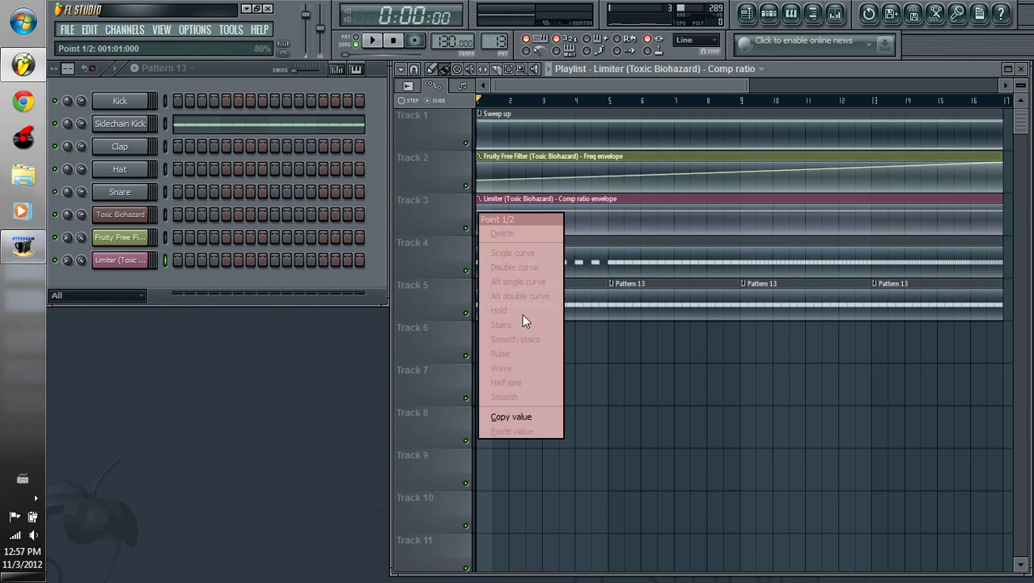
pyautogui.click(521, 416)
pyautogui.moveTo(496, 85); pyautogui.dragTo(654, 86)
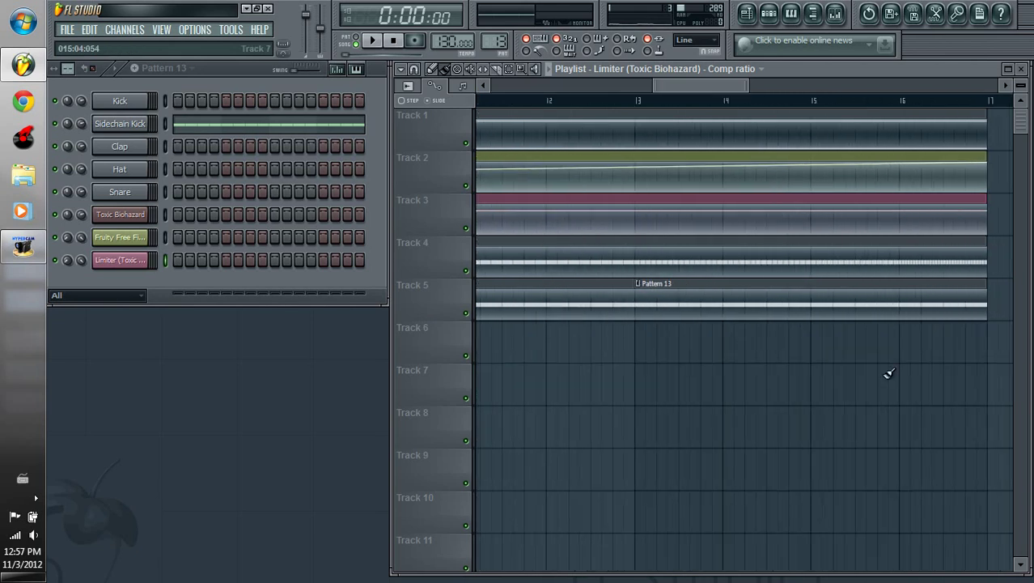
pyautogui.rightClick(810, 214)
pyautogui.rightClick(814, 213)
pyautogui.click(854, 432)
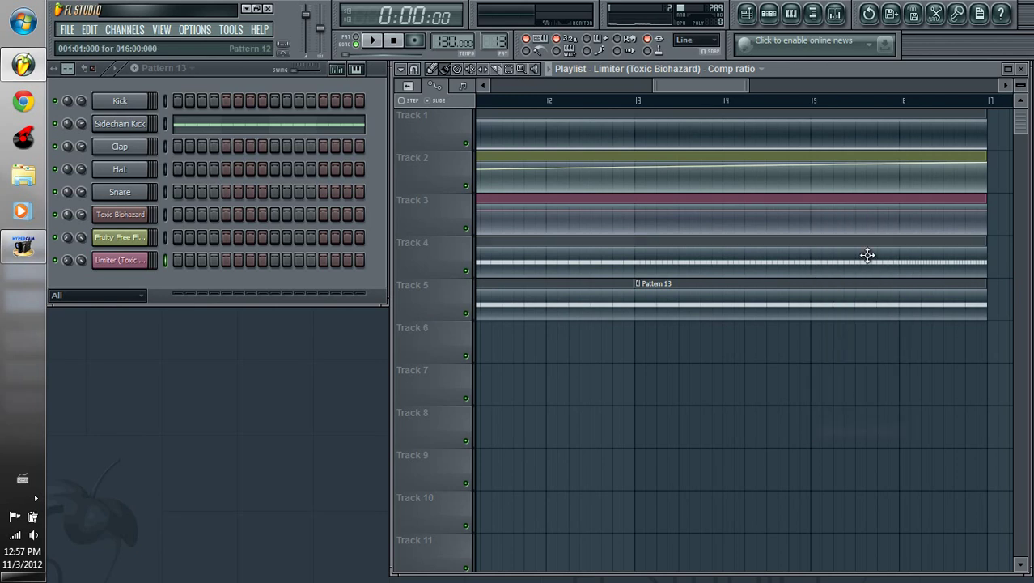
# Lower the Comp ratio envelope's end point at bar 17 and bend the segment from bar 15 into a smooth downward curve.
pyautogui.moveTo(994, 210); pyautogui.dragTo(994, 230)
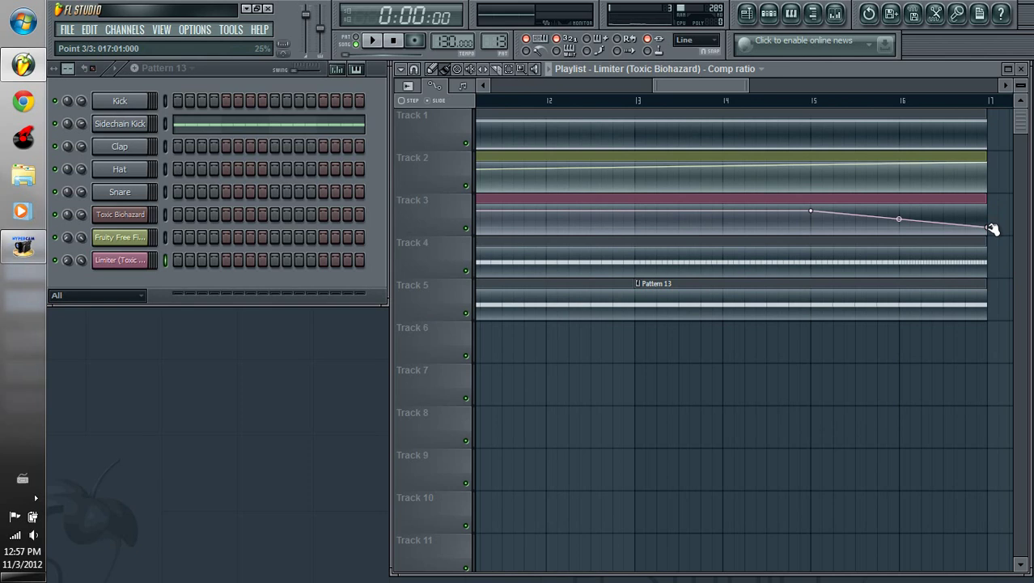
pyautogui.moveTo(993, 230); pyautogui.dragTo(993, 223)
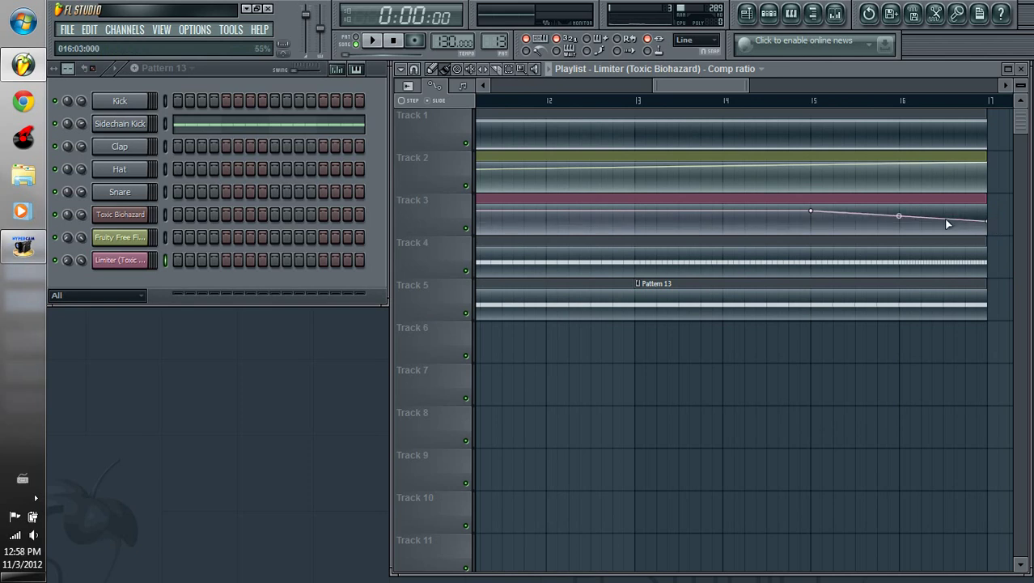
pyautogui.click(898, 216)
pyautogui.moveTo(898, 216); pyautogui.dragTo(898, 213)
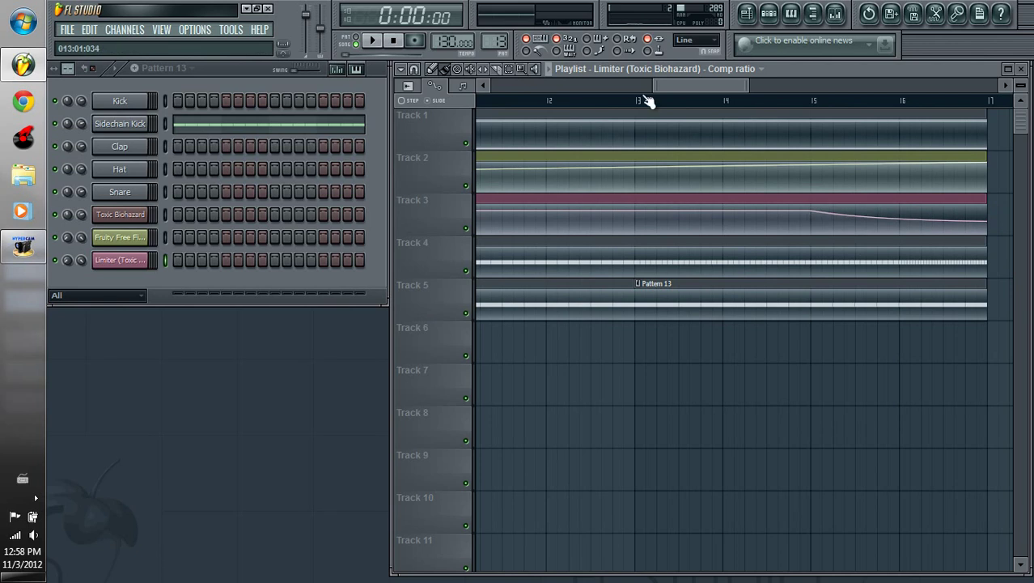
# Start playback, jump to about the middle of bar 13 to hear the closing section, and stop.
pyautogui.click(373, 42)
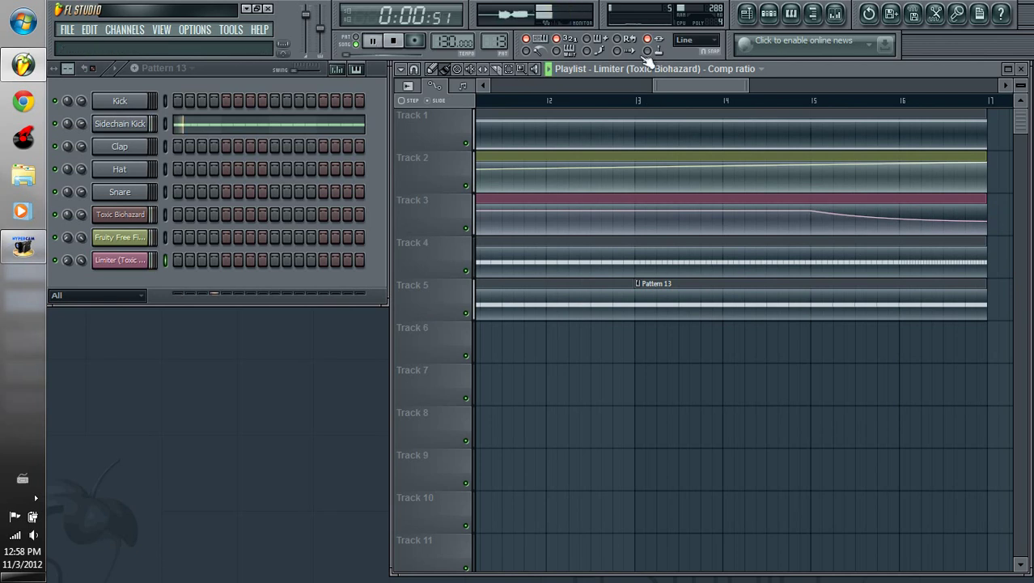
pyautogui.click(680, 105)
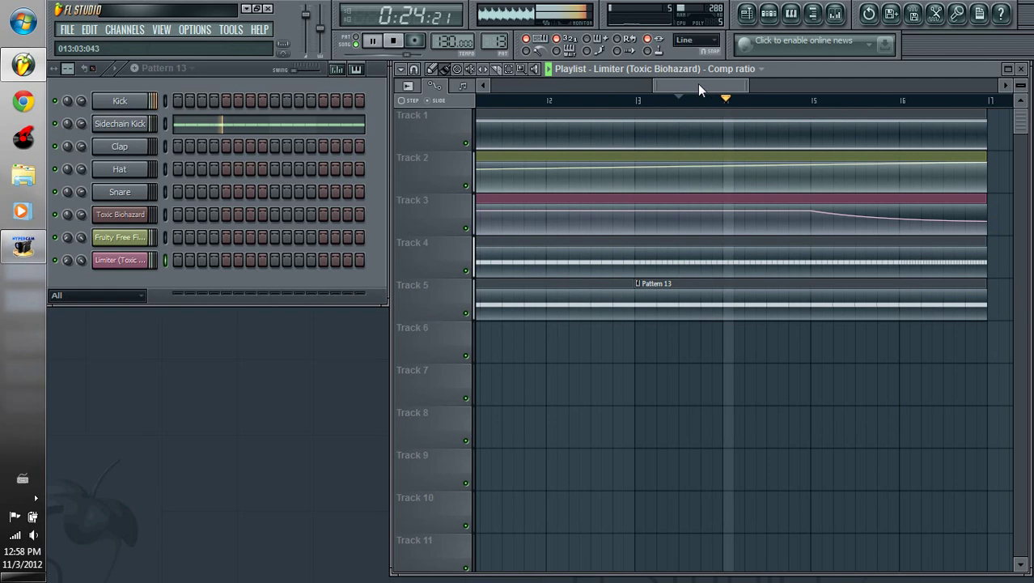
pyautogui.click(394, 42)
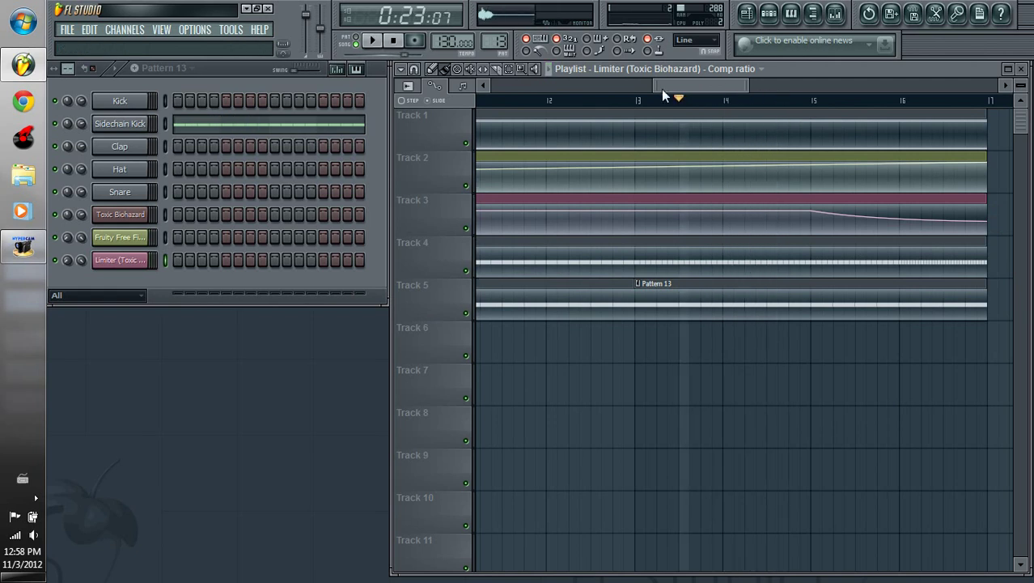
# Return to the start of the song and play the whole 16-bar rise with all clips in view, stopping playback at the end.
pyautogui.moveTo(661, 88); pyautogui.dragTo(437, 92)
pyautogui.click(495, 101)
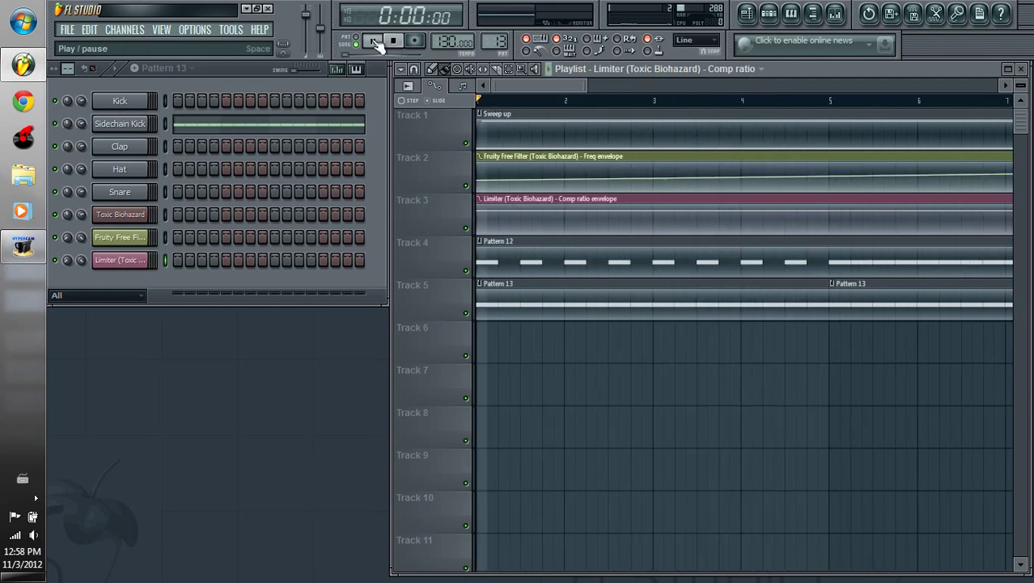
pyautogui.click(372, 41)
pyautogui.moveTo(581, 84); pyautogui.dragTo(821, 85)
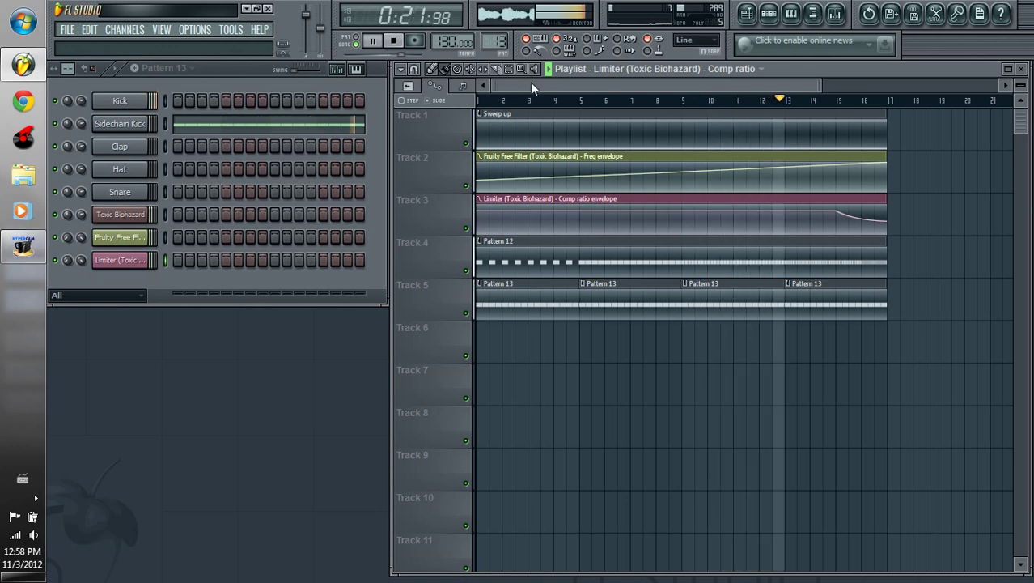
pyautogui.click(394, 41)
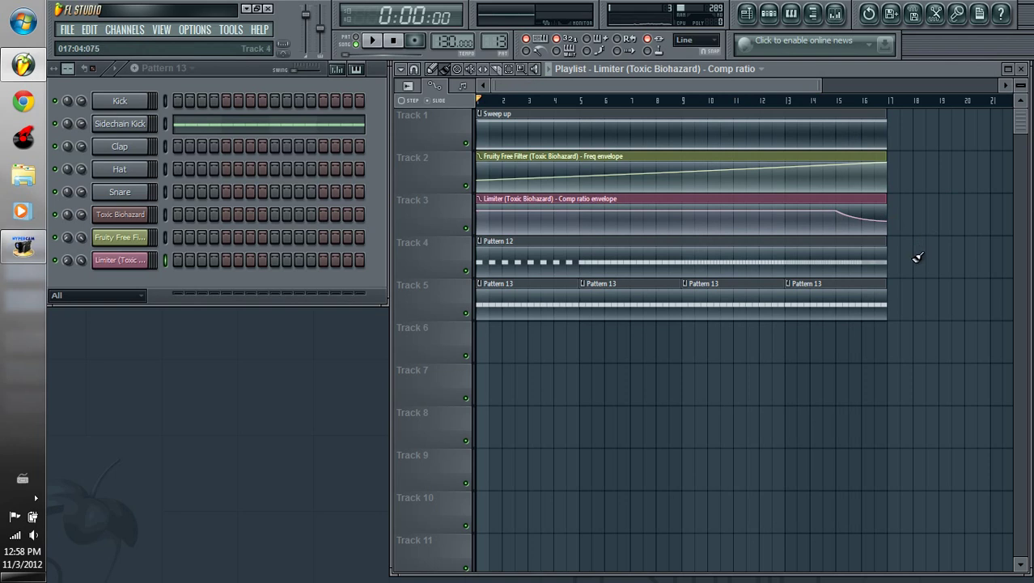
# Add a 3x Osc channel and rename it Whitenoise.
pyautogui.click(123, 30)
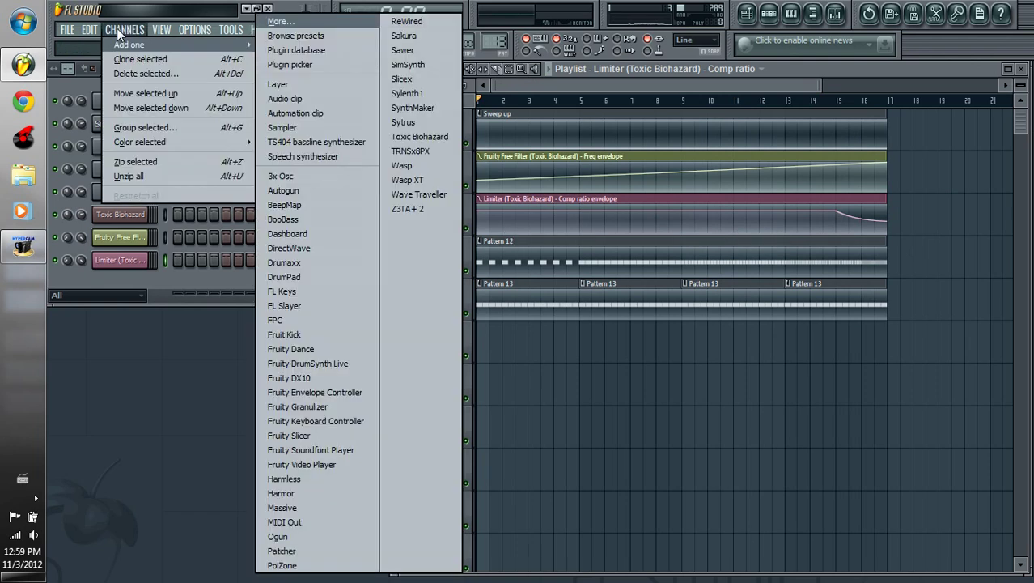
pyautogui.click(306, 176)
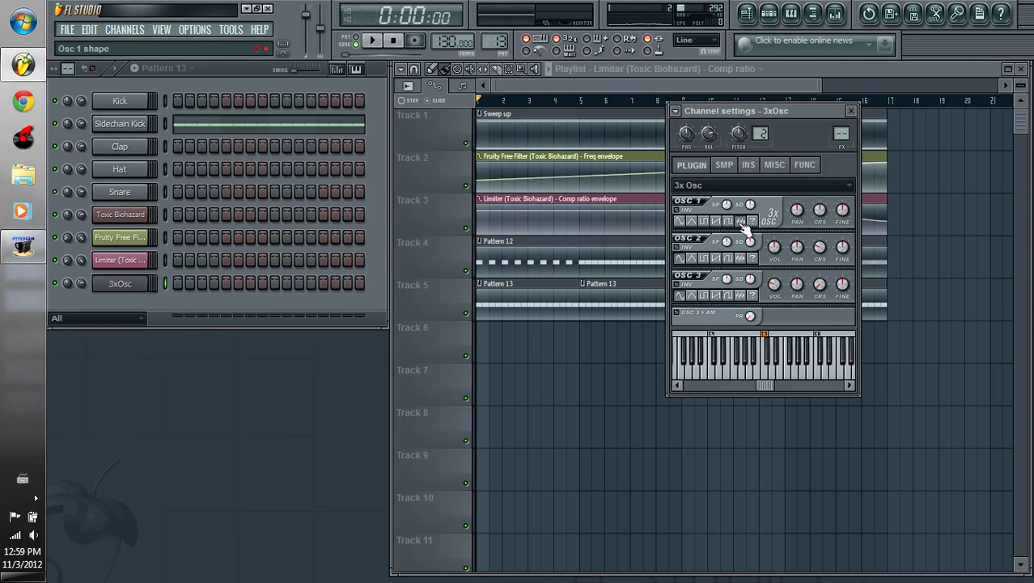
pyautogui.click(858, 117)
pyautogui.rightClick(133, 287)
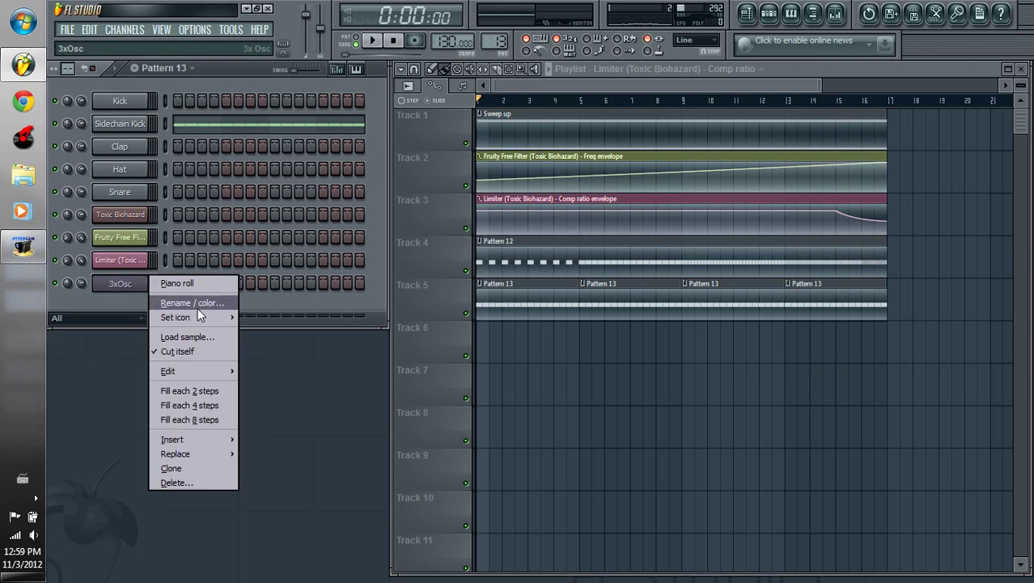
pyautogui.click(198, 305)
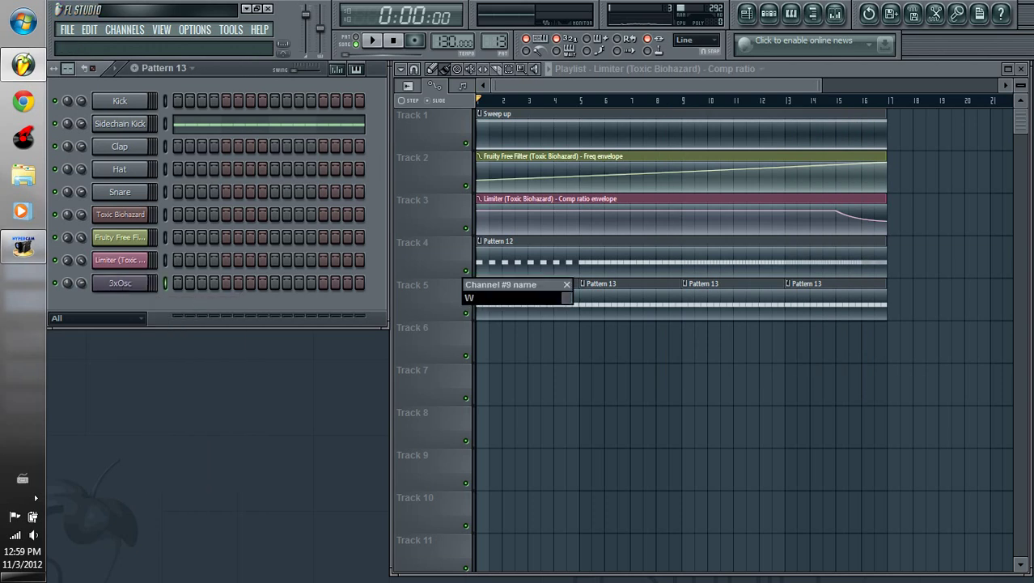
pyautogui.write('Whitenoise')
pyautogui.press('Return')
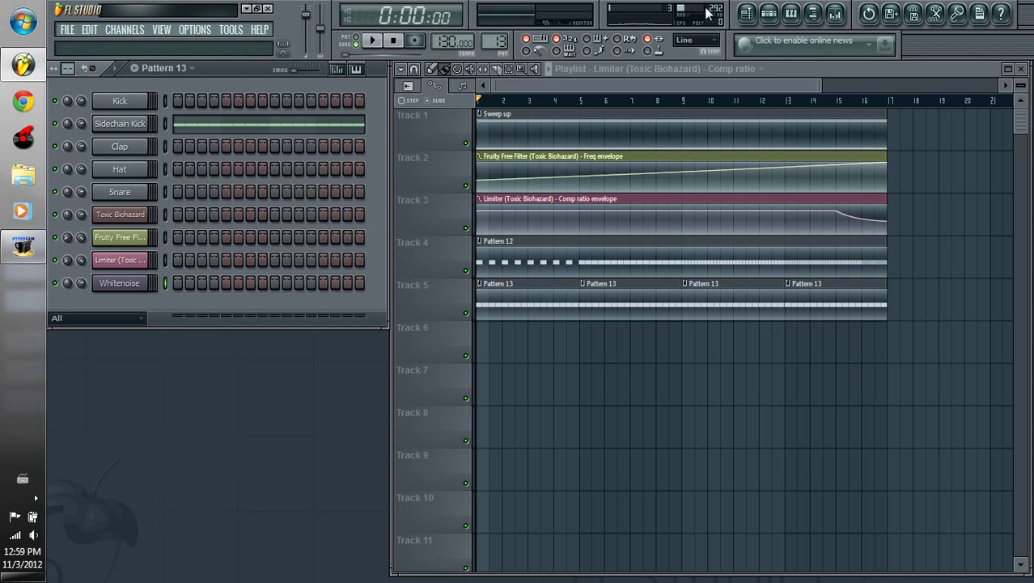
# Link the Whitenoise channel to mixer track Insert 4.
pyautogui.click(835, 13)
pyautogui.rightClick(218, 293)
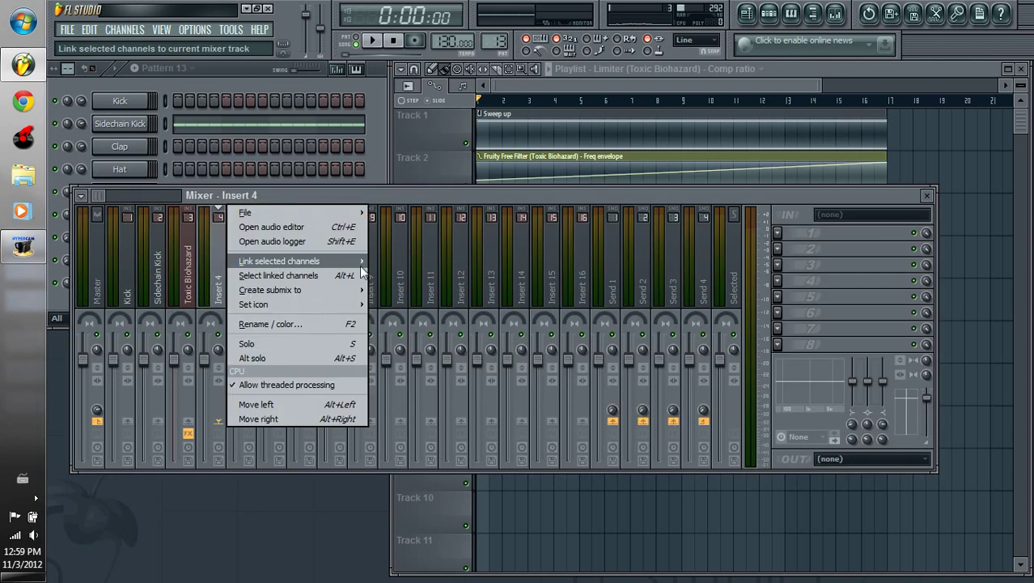
pyautogui.click(396, 259)
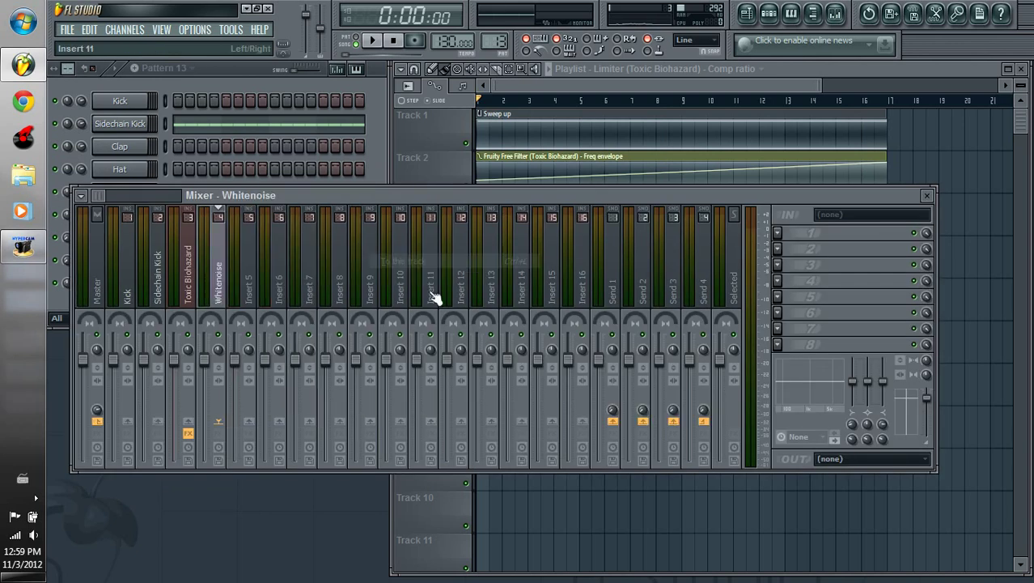
# Load Fruity Free Filter into the first effect slot of the Whitenoise mixer track and create an automation clip for its Freq.
pyautogui.click(780, 233)
pyautogui.click(853, 419)
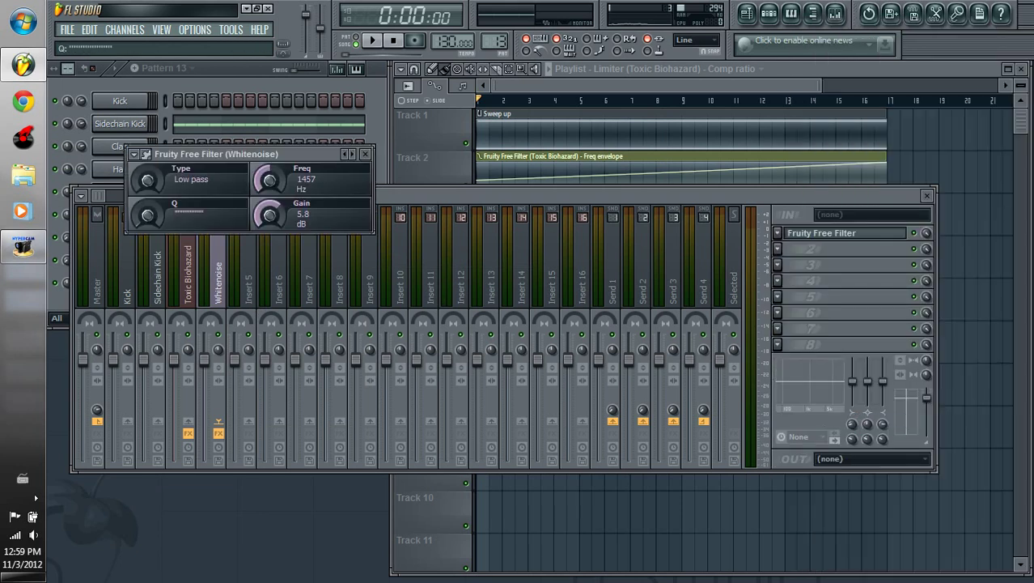
pyautogui.rightClick(271, 177)
pyautogui.click(320, 270)
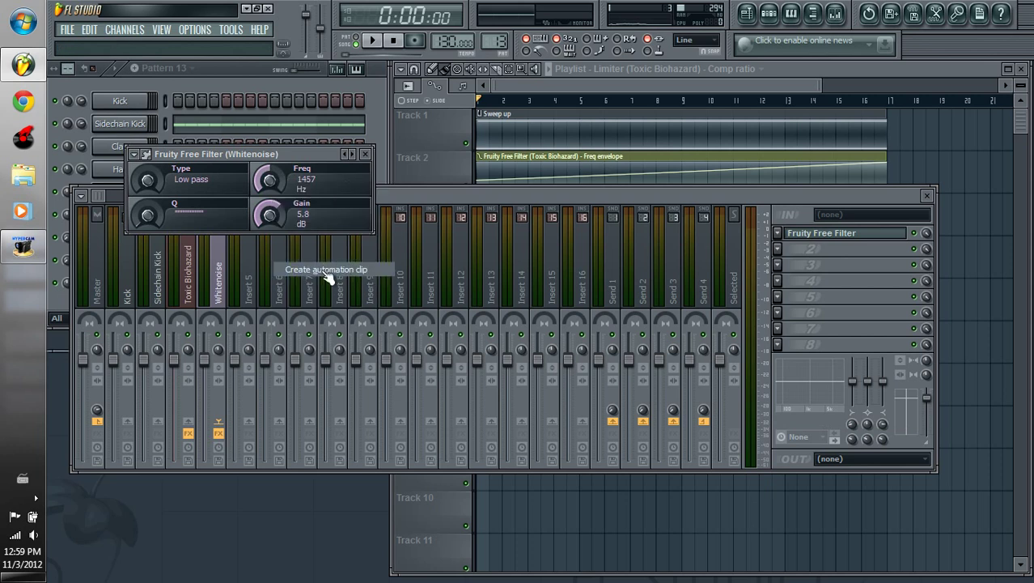
pyautogui.click(365, 154)
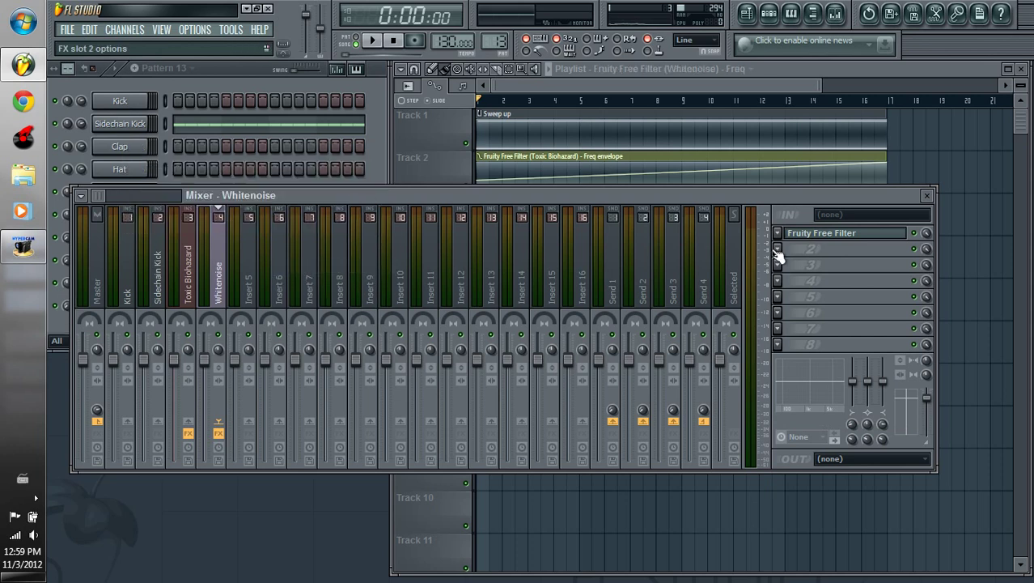
# Add Fruity Limiter to the second effect slot of the Whitenoise mixer track.
pyautogui.click(777, 253)
pyautogui.click(867, 452)
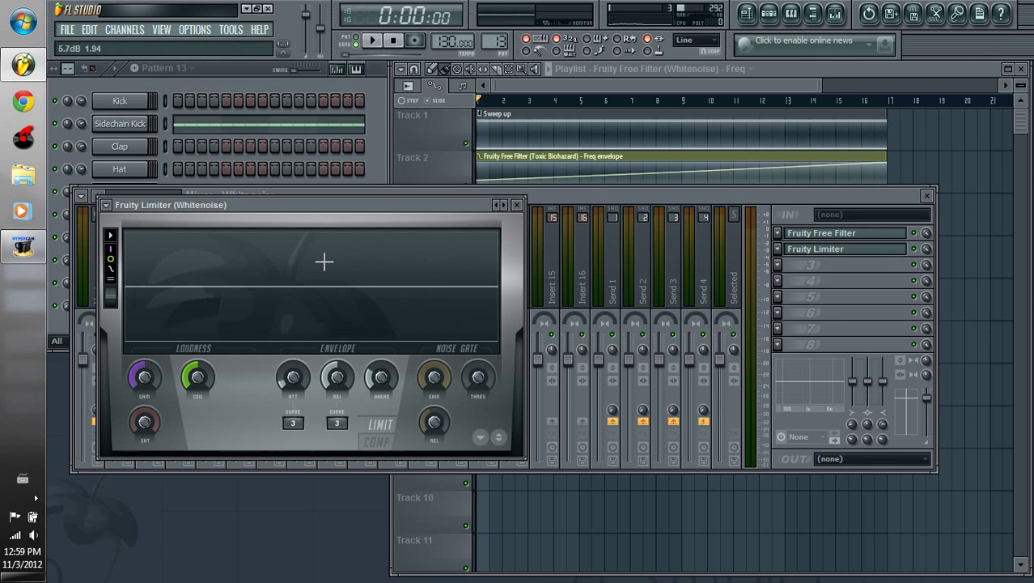
pyautogui.click(515, 206)
# Sidechain the Sidechain Kick mixer track to the Whitenoise track and reselect Whitenoise.
pyautogui.click(165, 290)
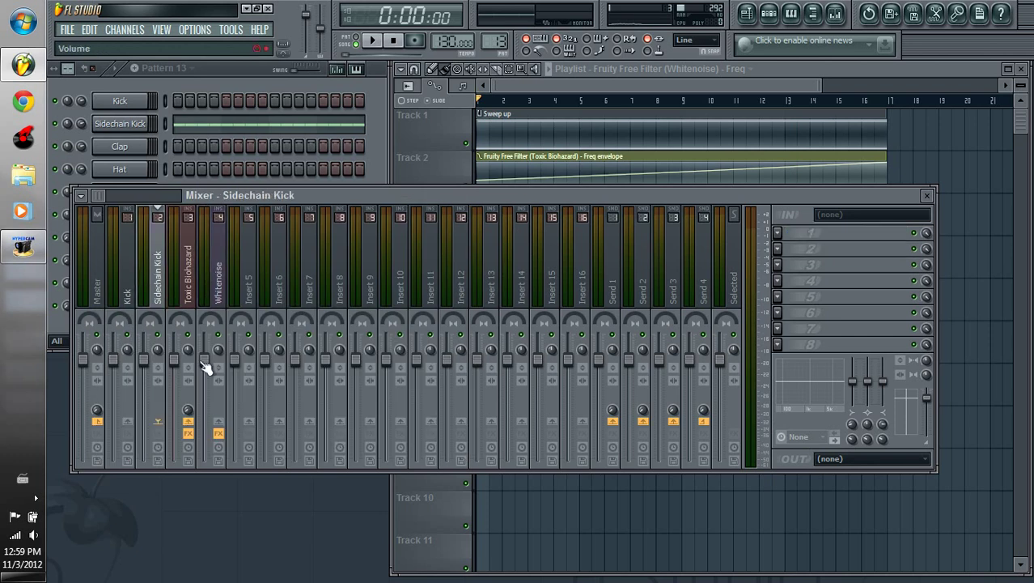
pyautogui.rightClick(219, 422)
pyautogui.click(251, 441)
pyautogui.click(222, 307)
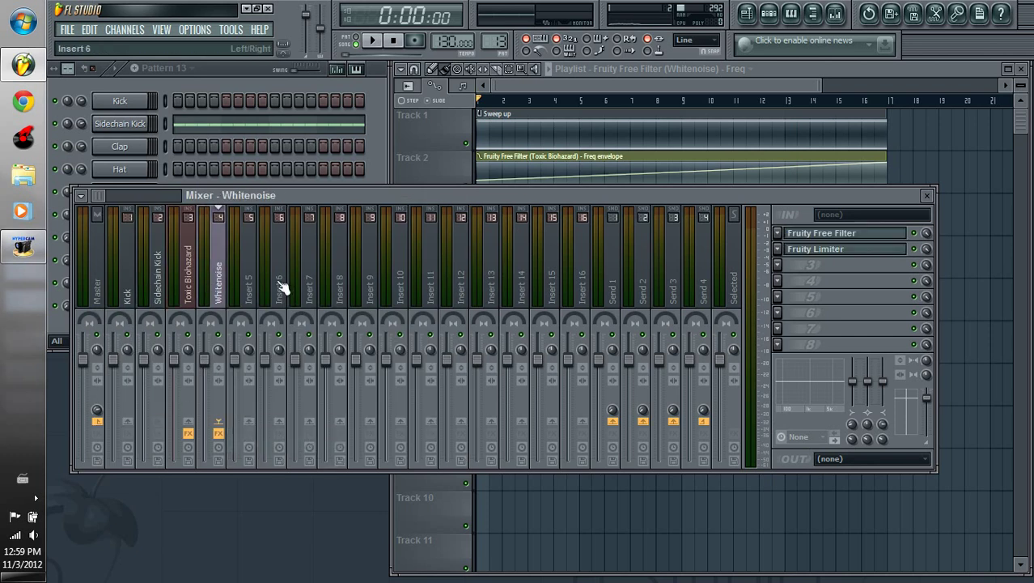
# Load the "sidechain fast" preset in the Whitenoise track's Fruity Limiter.
pyautogui.click(812, 251)
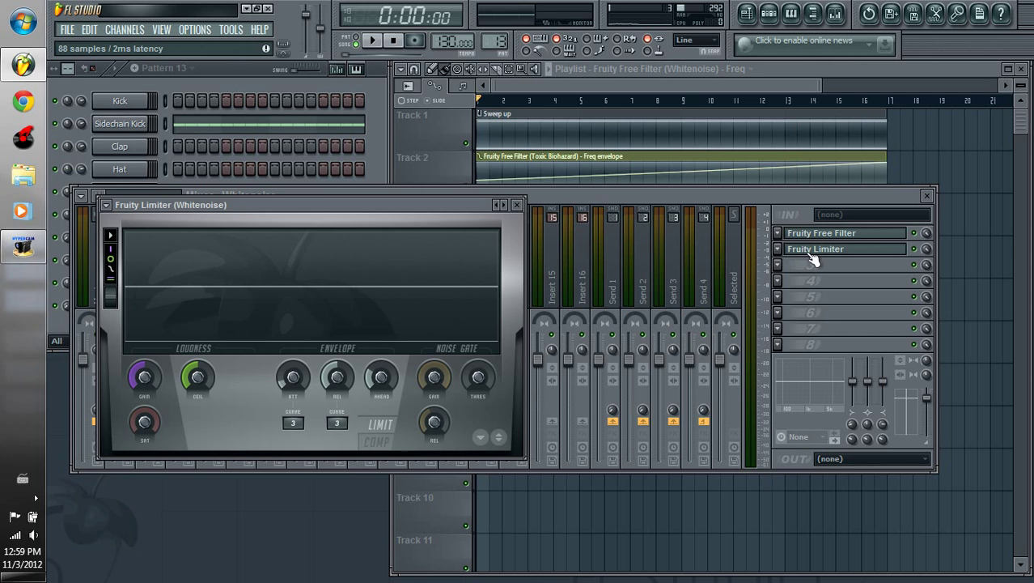
pyautogui.click(106, 205)
pyautogui.moveTo(130, 245)
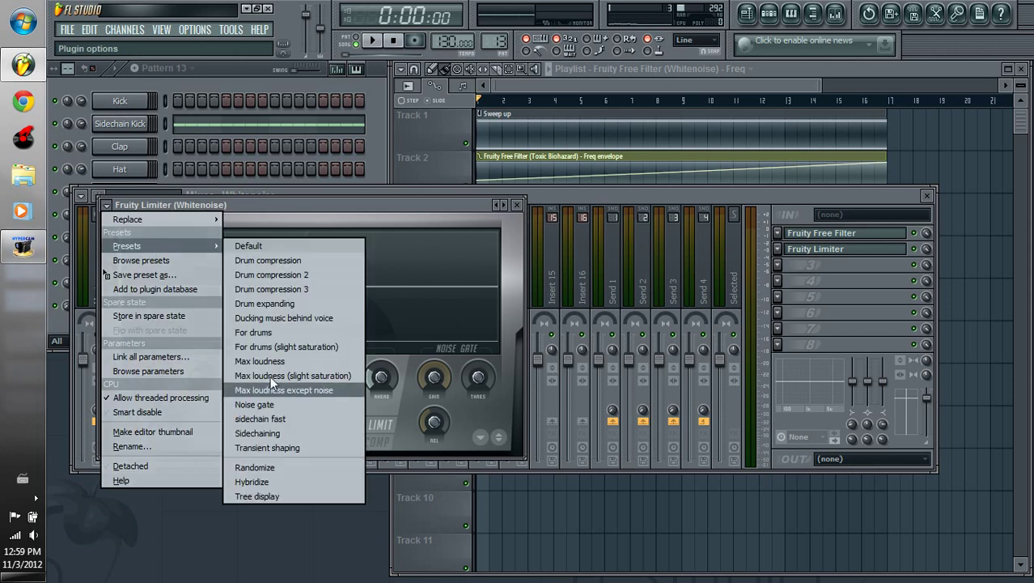
pyautogui.click(279, 419)
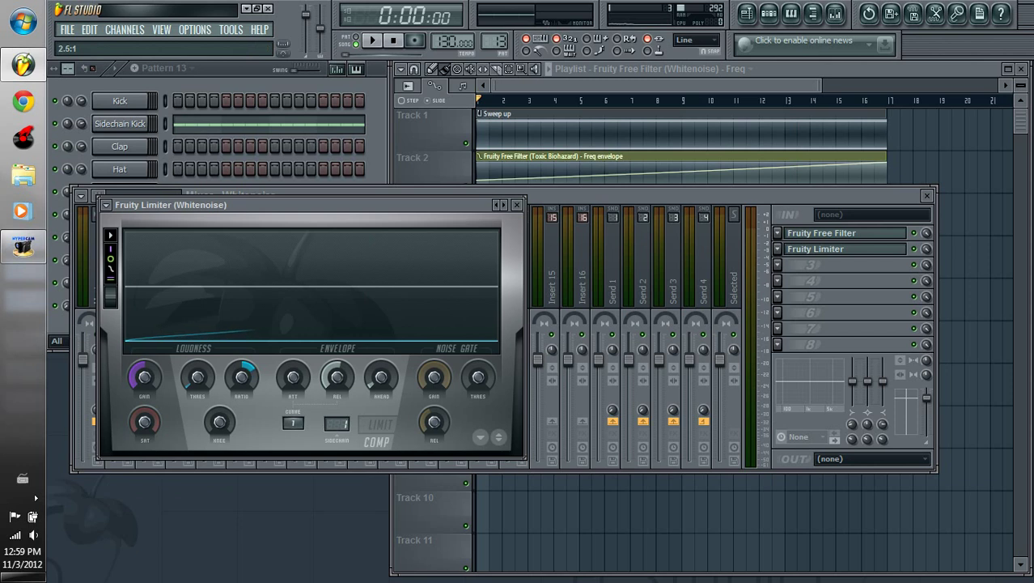
# Create an automation clip for the Whitenoise limiter's compression ratio and close the limiter and mixer.
pyautogui.rightClick(247, 383)
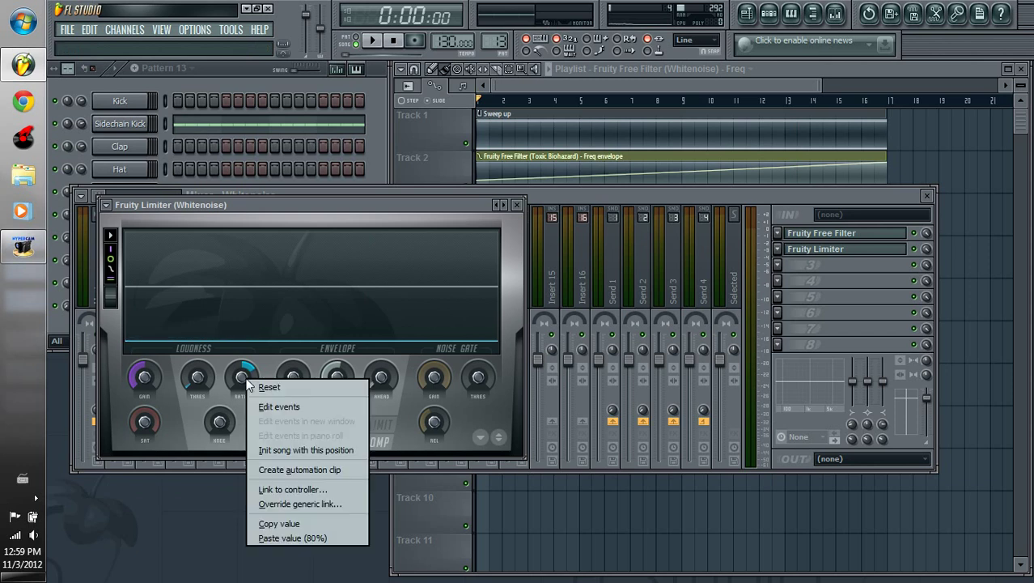
pyautogui.click(320, 469)
pyautogui.click(516, 204)
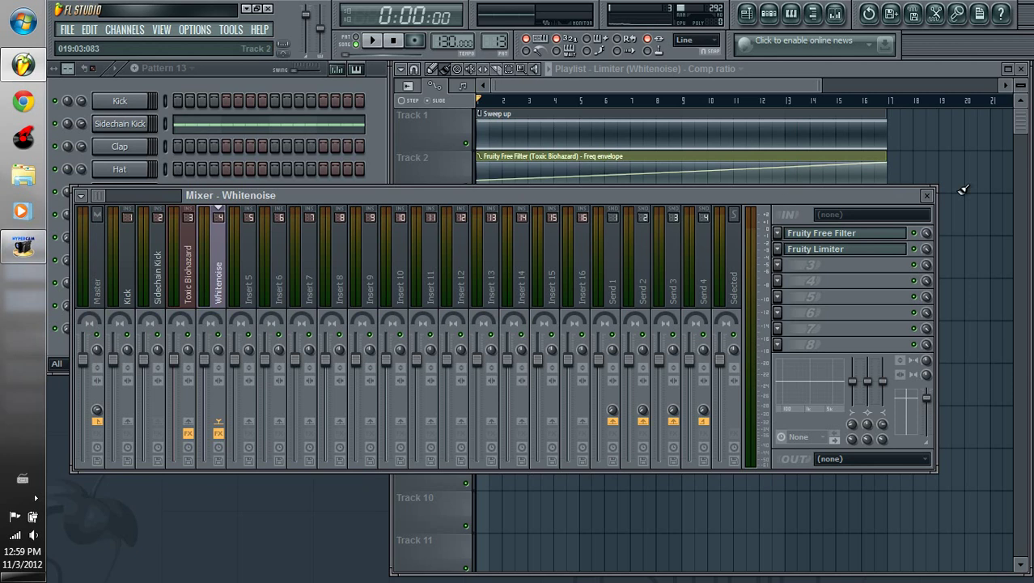
pyautogui.click(928, 196)
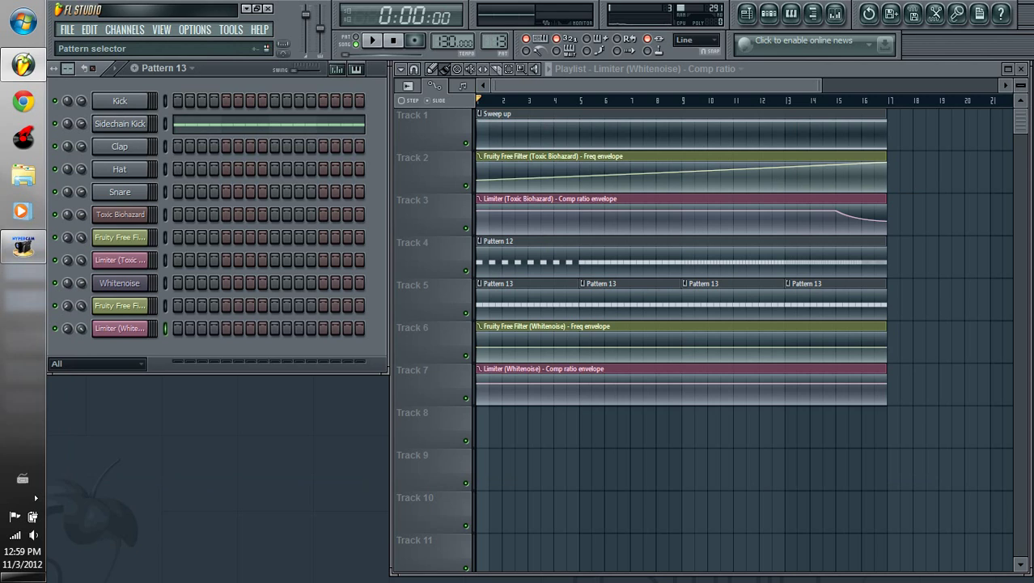
# Switch to empty Pattern 15 and place a C5 note at the start of the Whitenoise piano roll.
pyautogui.scroll(-1, 162, 68)
pyautogui.scroll(-1, 162, 68)
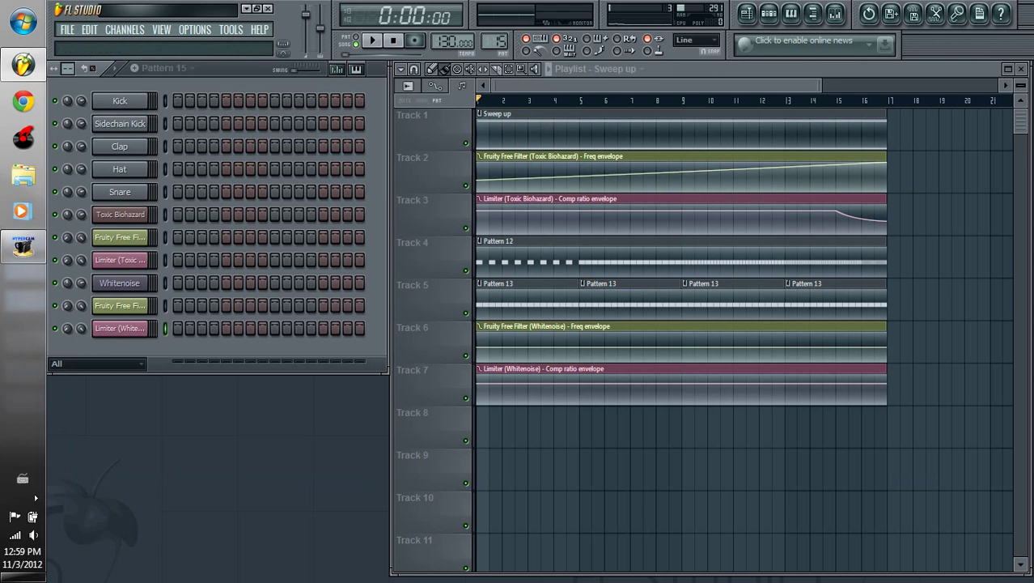
pyautogui.rightClick(125, 281)
pyautogui.click(172, 280)
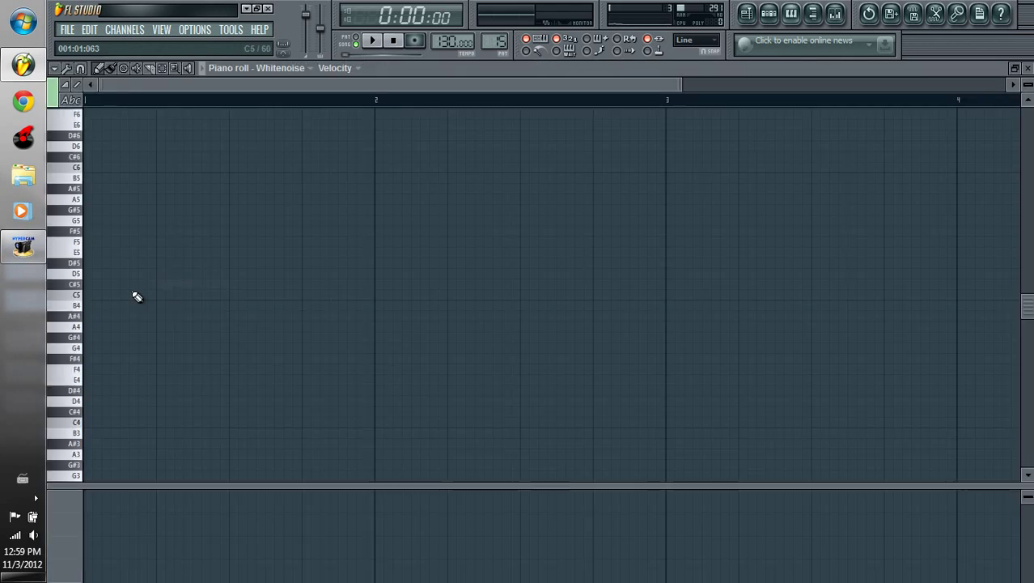
pyautogui.click(91, 296)
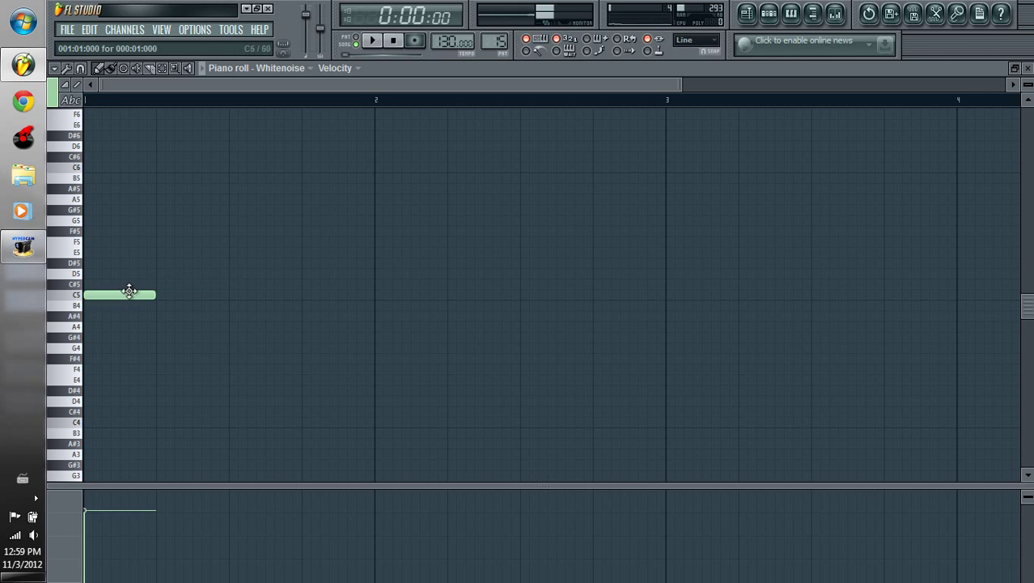
# Lengthen the Whitenoise C5 note to 15 bars through its note properties and close the piano roll.
pyautogui.doubleClick(130, 290)
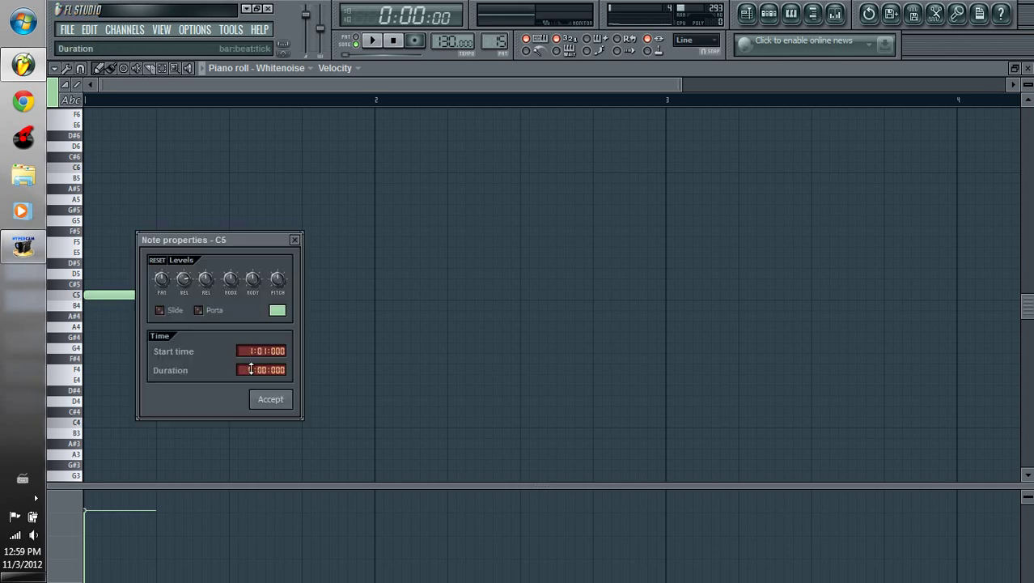
pyautogui.click(270, 398)
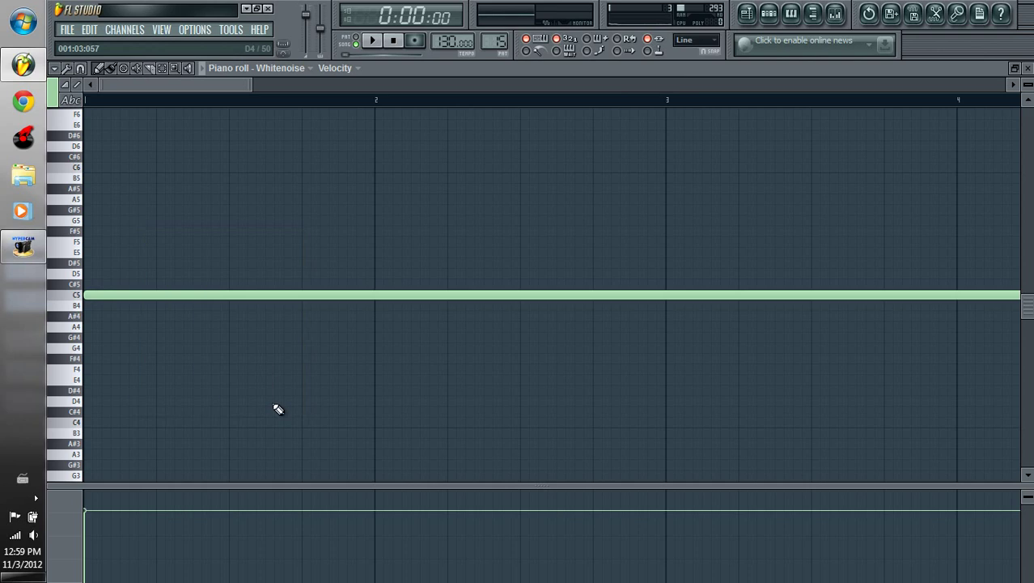
pyautogui.click(1026, 68)
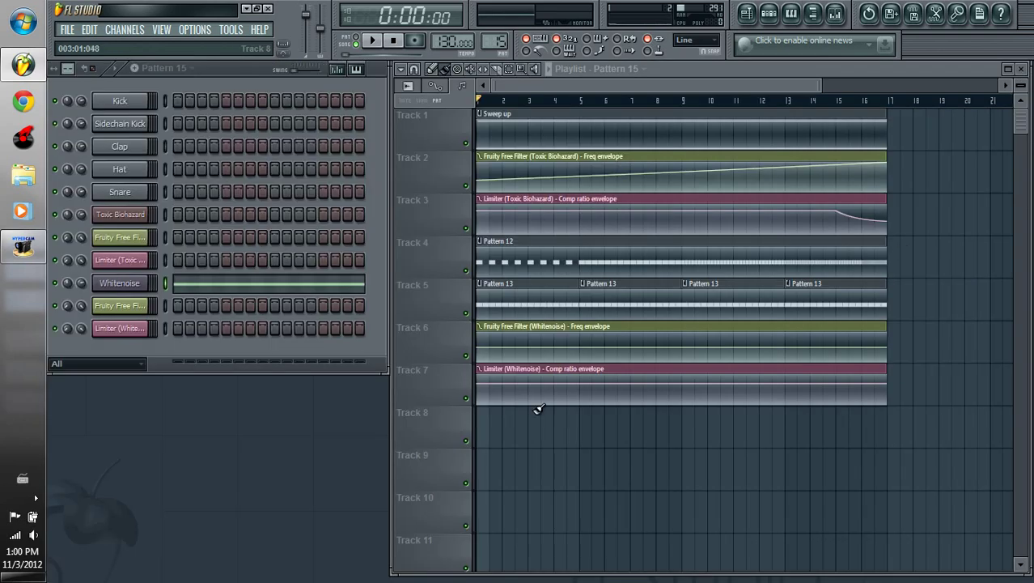
# Place Pattern 15 at the start of Track 8 and move that track up to the Track 6 position.
pyautogui.click(506, 419)
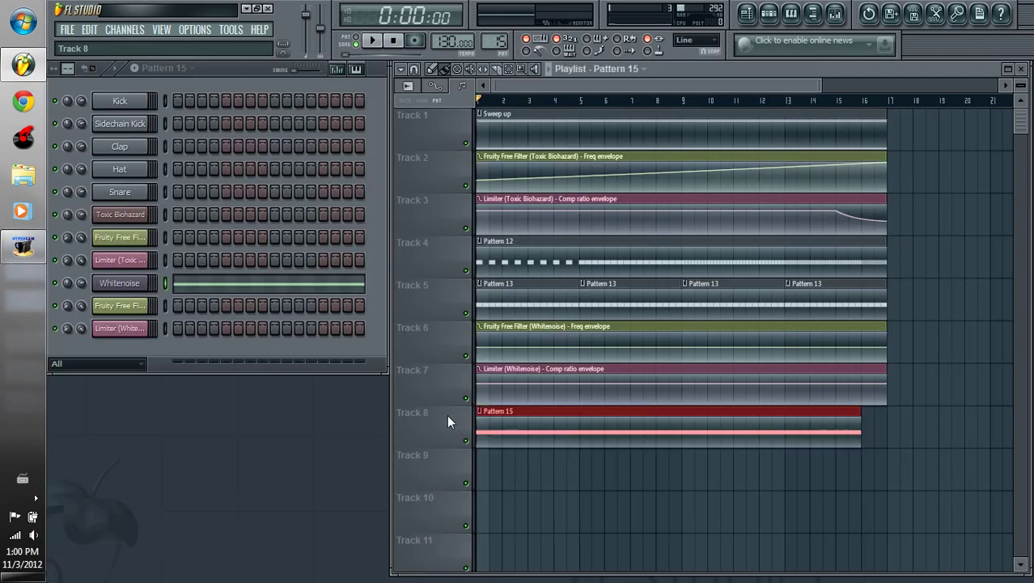
pyautogui.moveTo(448, 416); pyautogui.dragTo(448, 385)
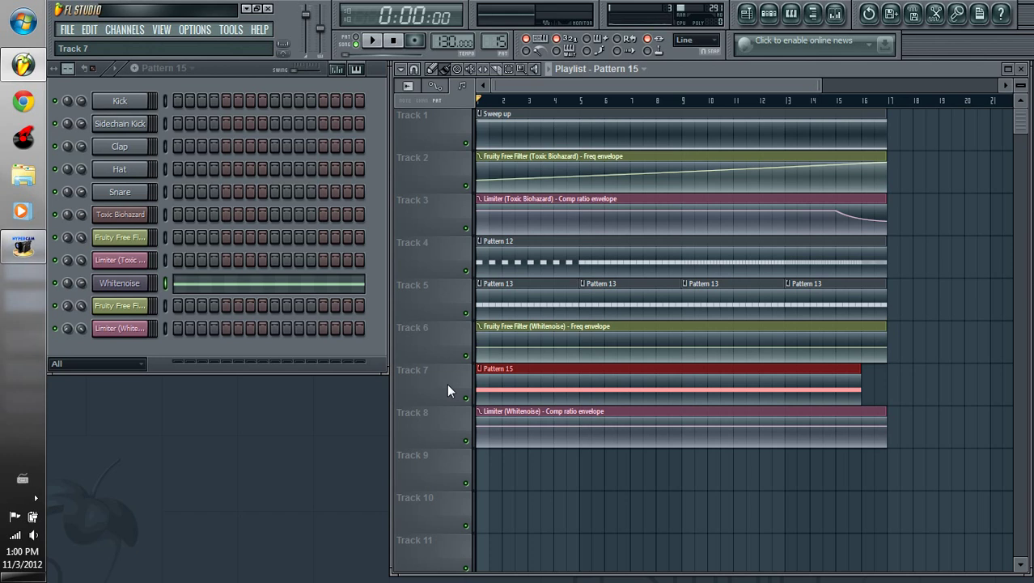
pyautogui.moveTo(447, 383); pyautogui.dragTo(447, 340)
# Extend Pattern 15's C5 note to the start of bar 17, set the piano roll snap to Line, and return to the playlist.
pyautogui.doubleClick(515, 337)
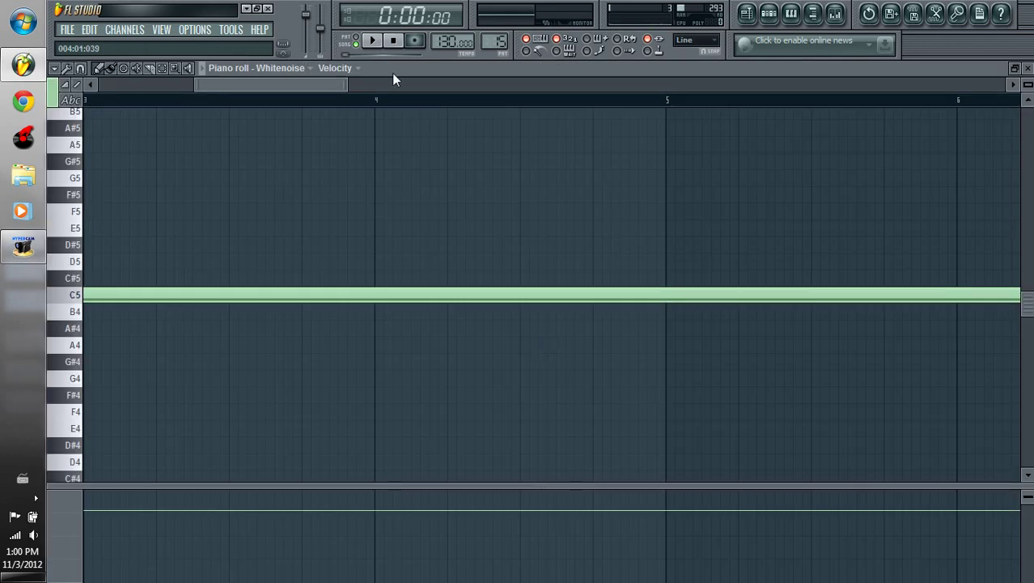
pyautogui.moveTo(303, 88); pyautogui.dragTo(842, 136)
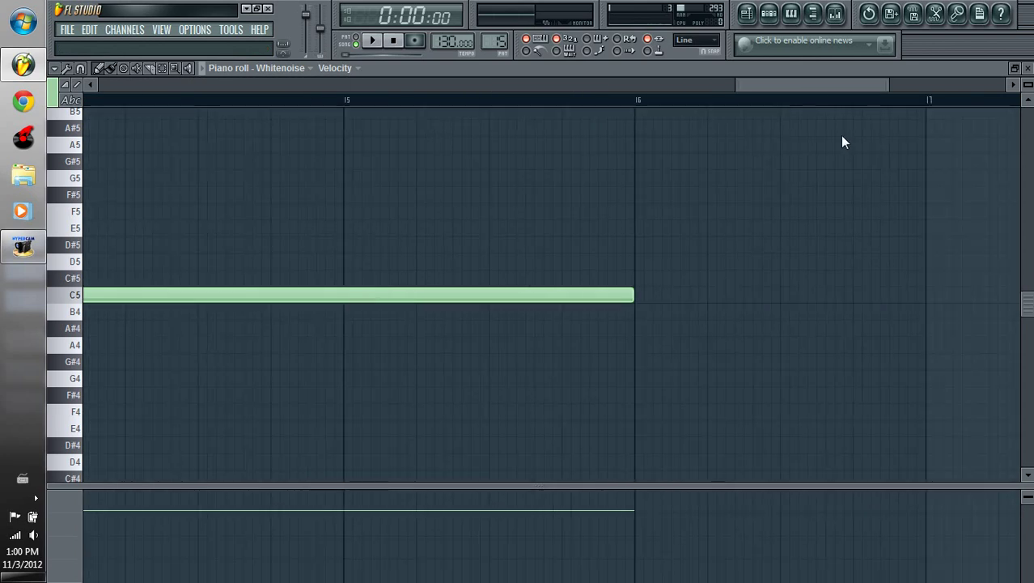
pyautogui.moveTo(613, 294); pyautogui.dragTo(898, 297)
pyautogui.click(80, 70)
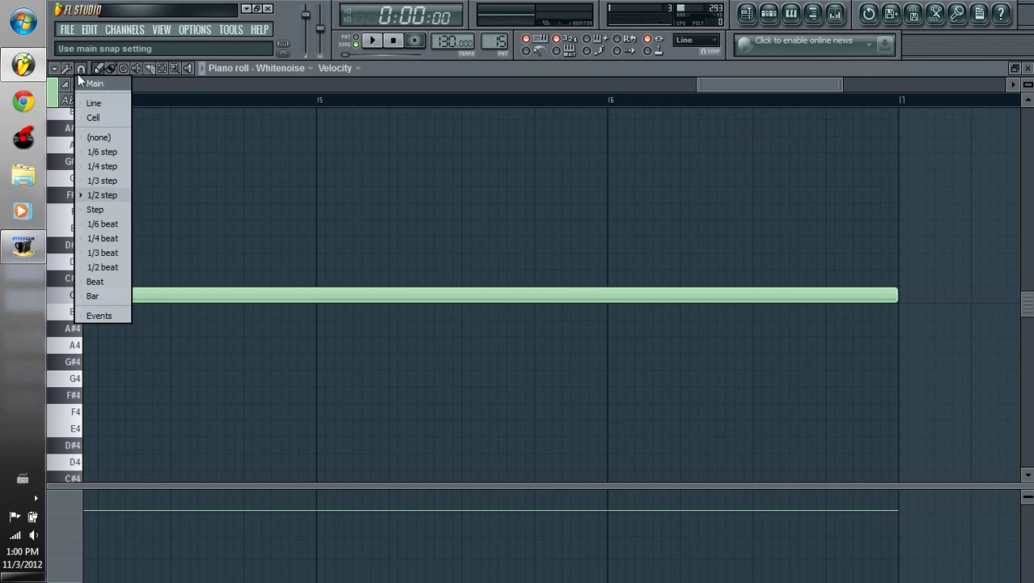
pyautogui.click(92, 101)
pyautogui.click(1017, 72)
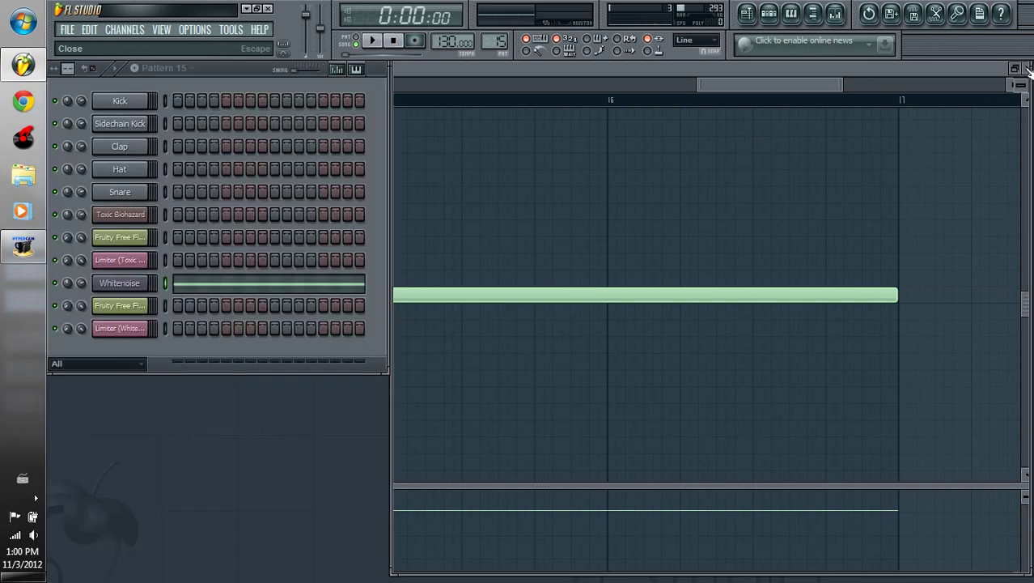
pyautogui.press('F5')
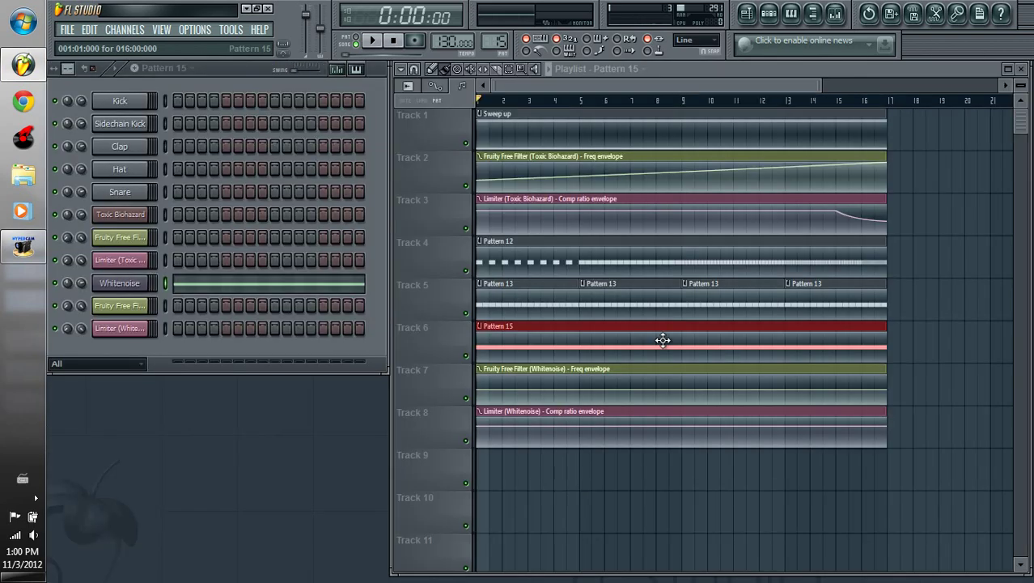
# Shape the Whitenoise filter Freq envelope to start at 22% and rise to near maximum at the end, with the curve bent slightly downward.
pyautogui.moveTo(483, 393); pyautogui.dragTo(696, 409)
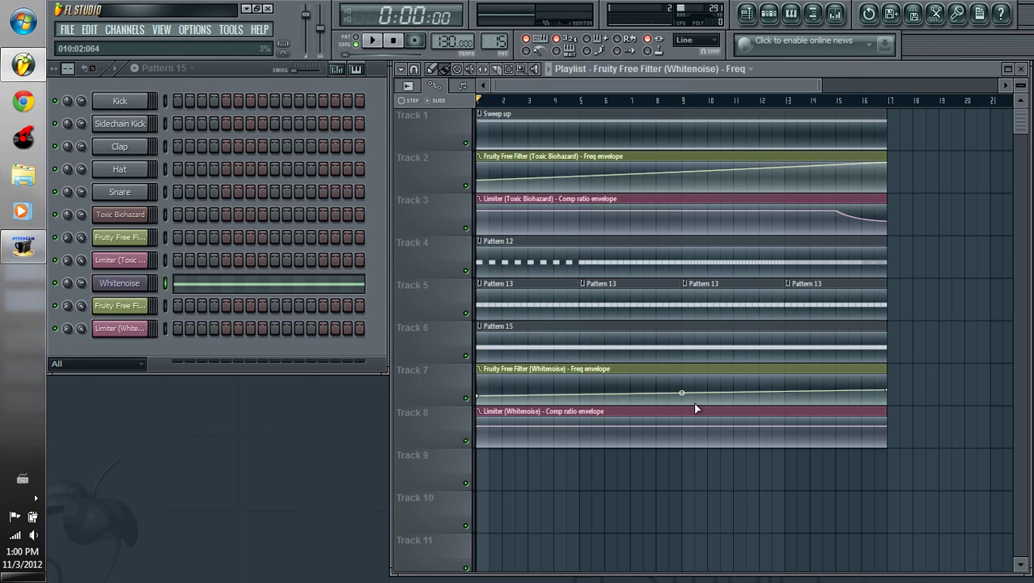
pyautogui.moveTo(887, 392); pyautogui.dragTo(890, 374)
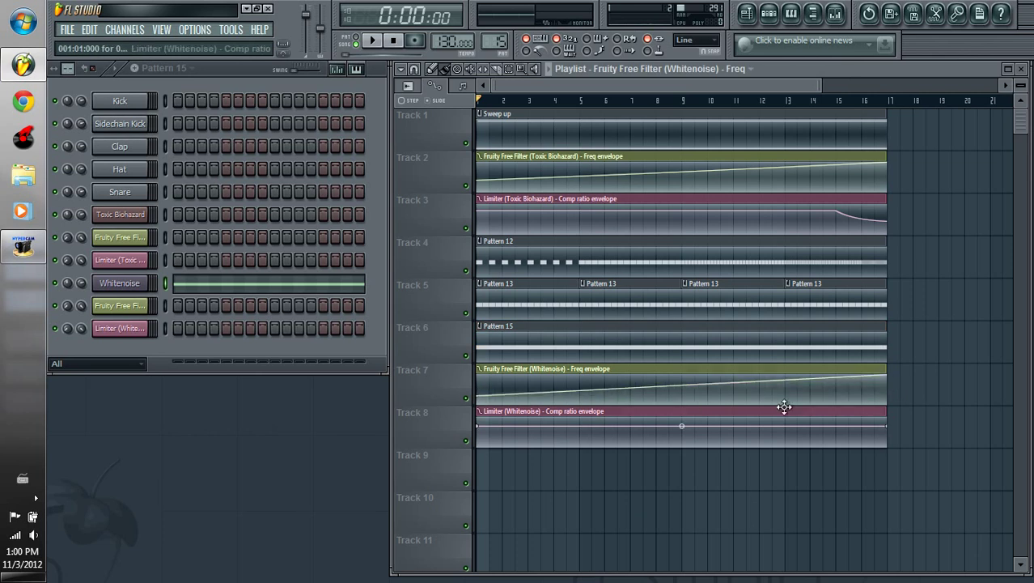
pyautogui.moveTo(482, 397); pyautogui.dragTo(481, 399)
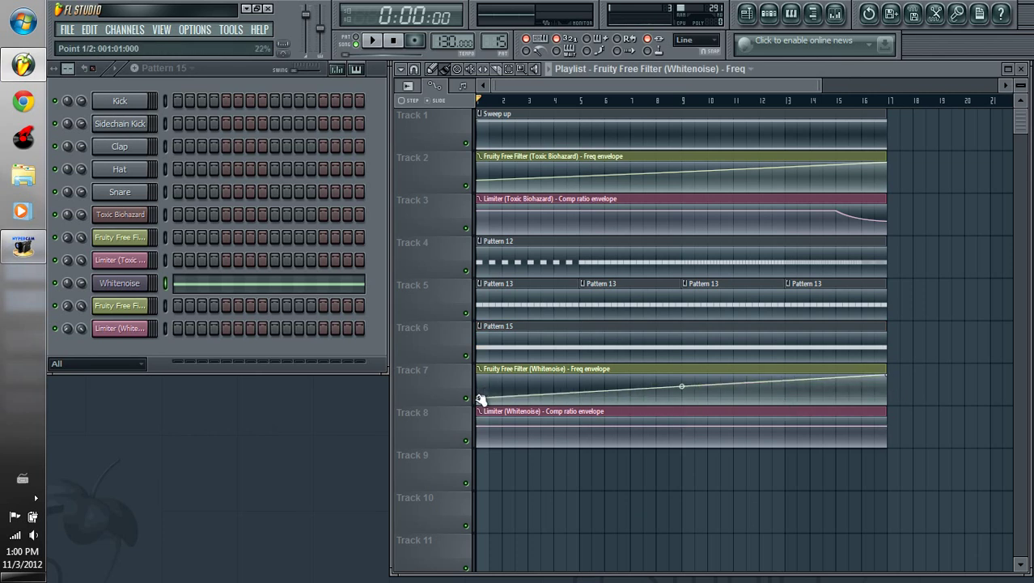
pyautogui.moveTo(683, 389); pyautogui.dragTo(674, 389)
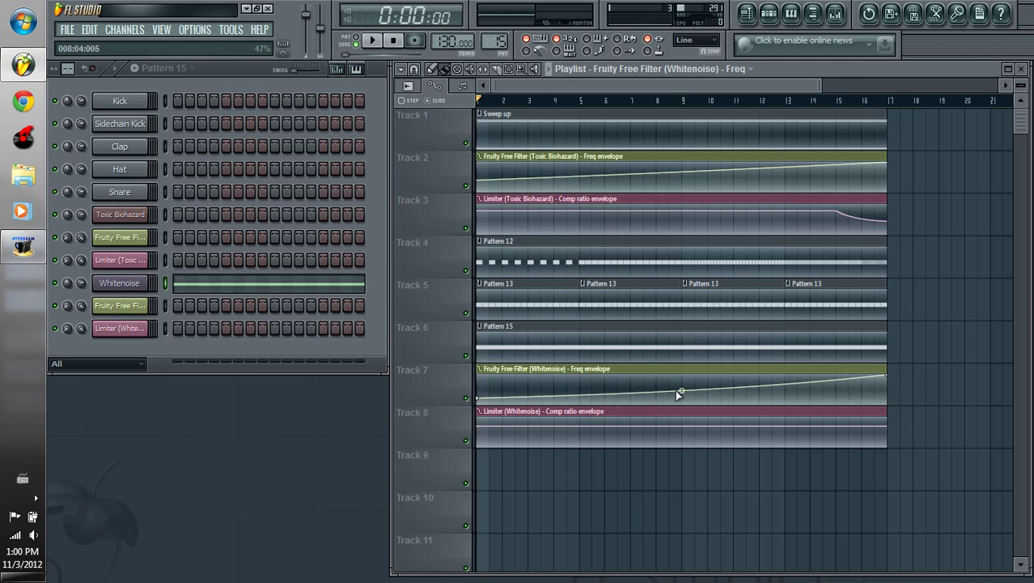
# Add a bar 15 point at the copied 70% start value on the Whitenoise Comp ratio envelope, and curve its ending downward.
pyautogui.rightClick(480, 426)
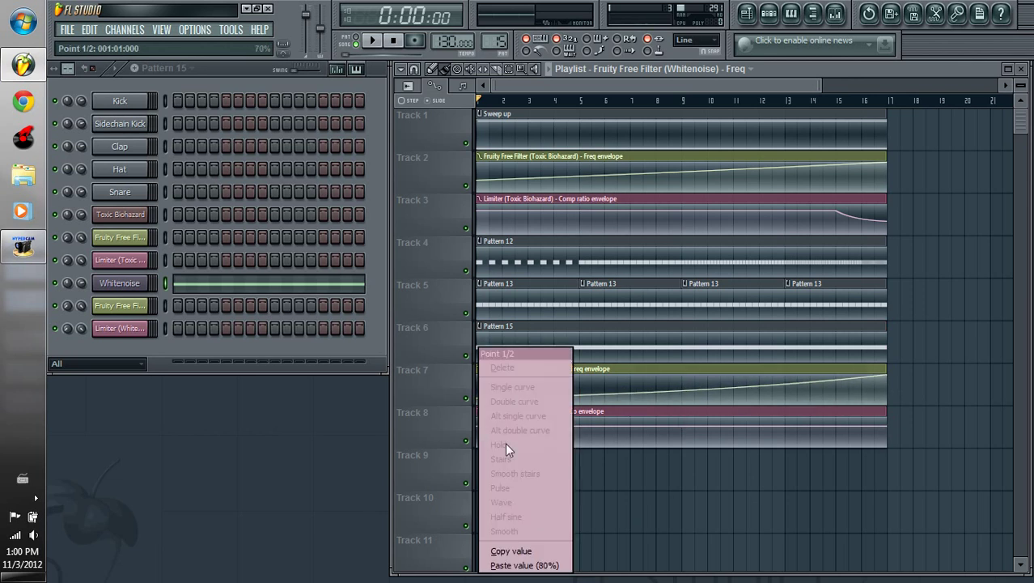
pyautogui.click(511, 550)
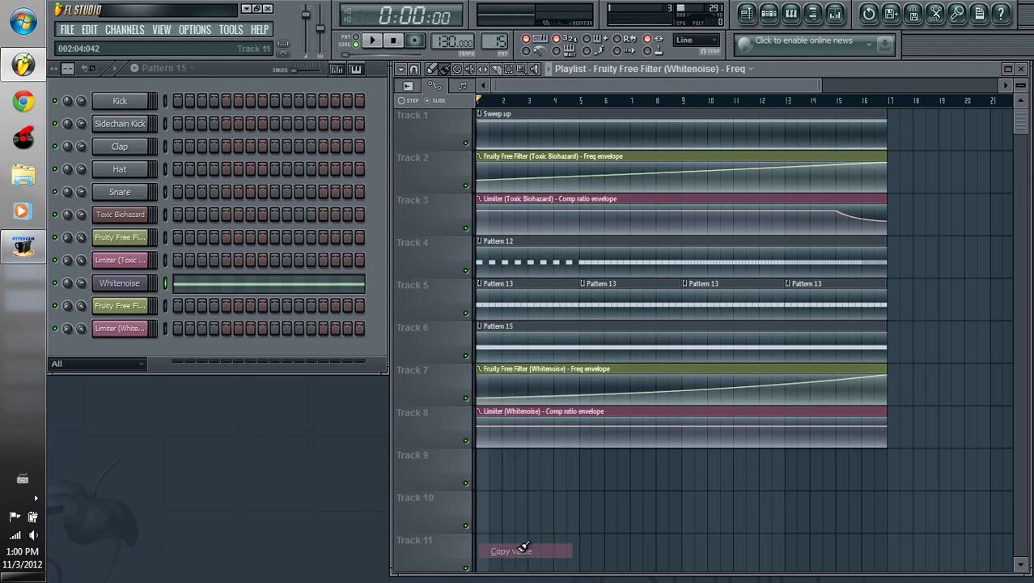
pyautogui.rightClick(838, 427)
pyautogui.rightClick(838, 427)
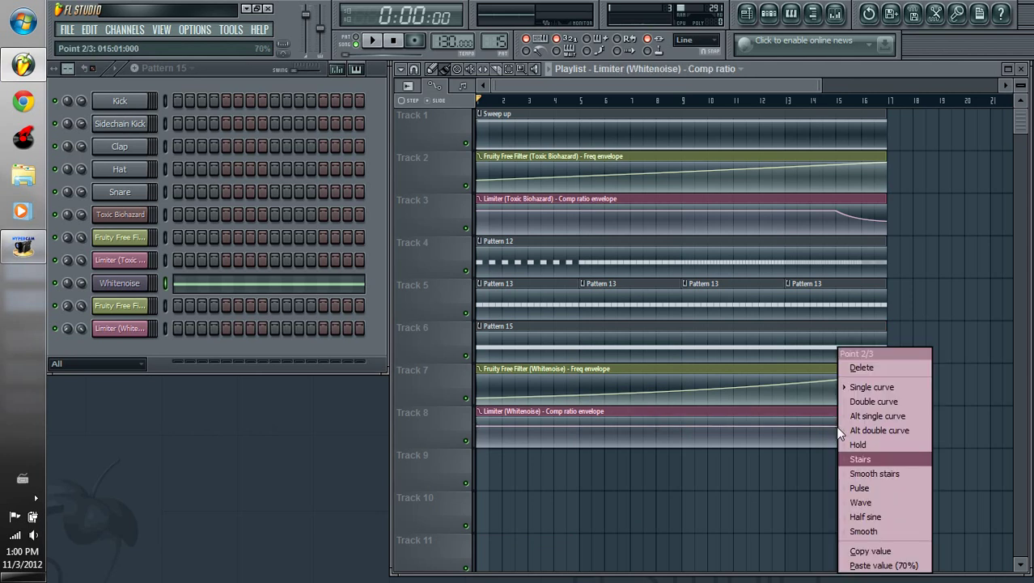
pyautogui.click(890, 565)
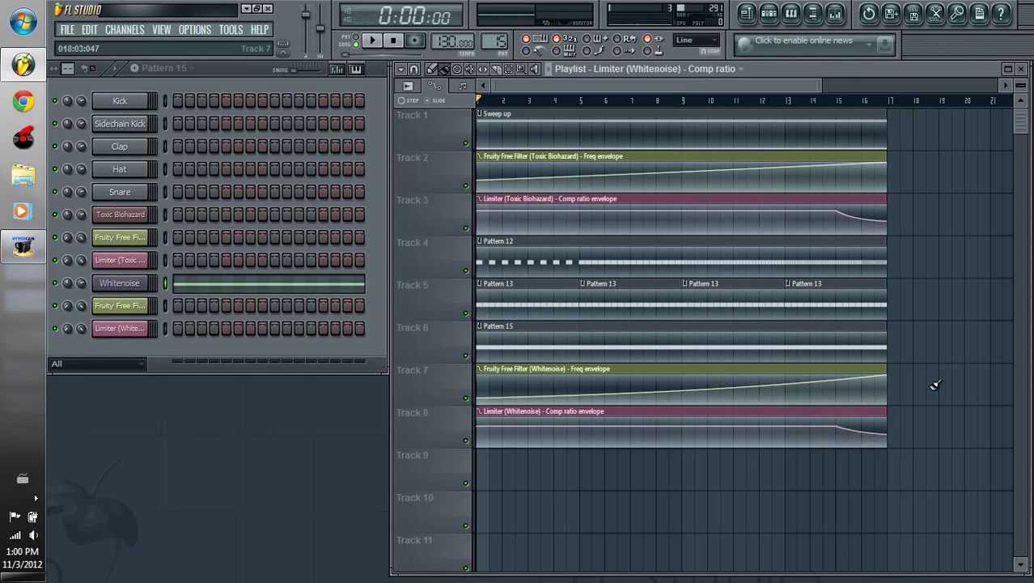
# Play the 16-bar rise from the start with the white-noise layer included, stopping near the end.
pyautogui.click(371, 42)
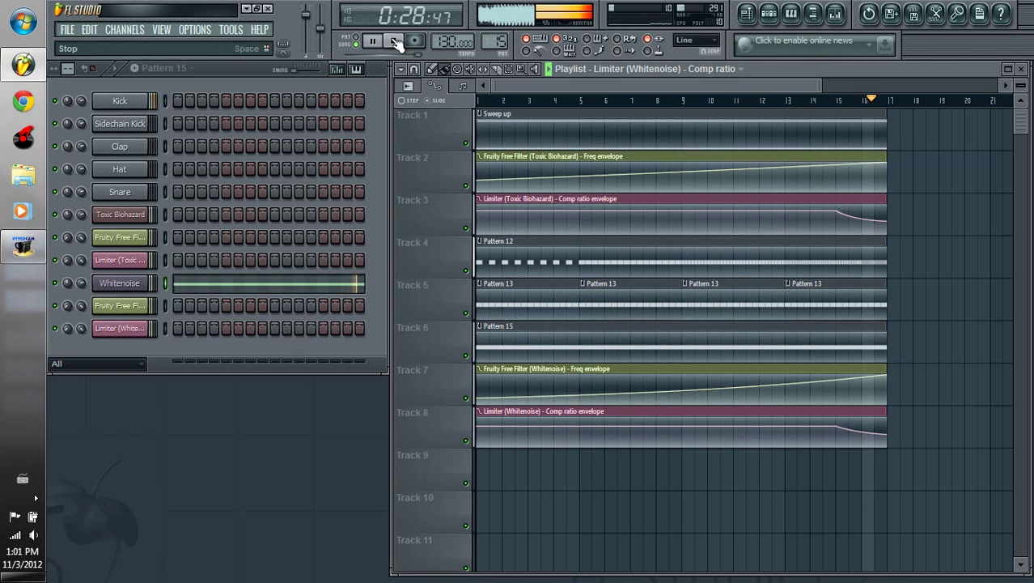
pyautogui.click(397, 42)
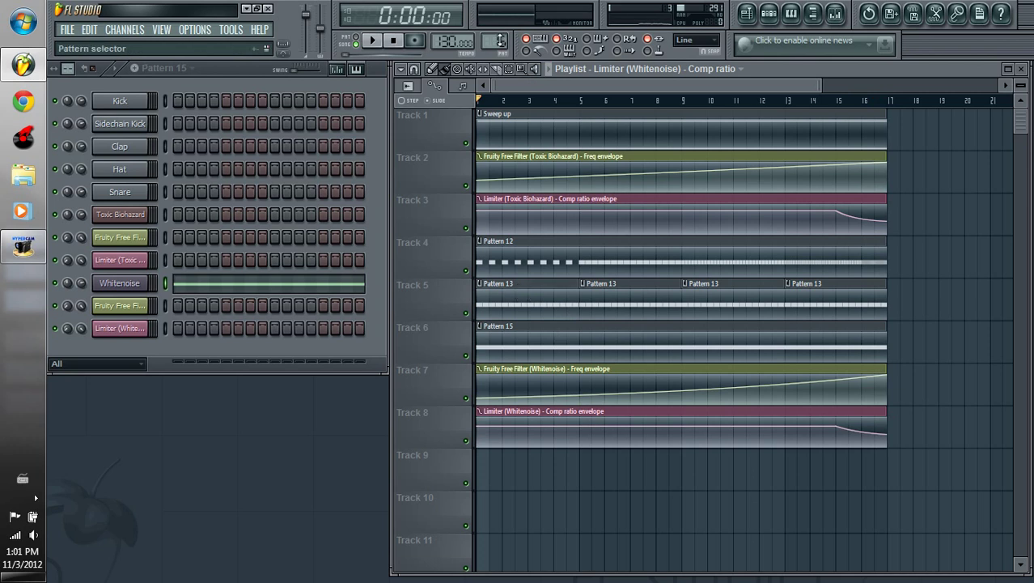
# Place a Pattern 13 clip at bar 1 of Track 9 and make it a unique pattern.
pyautogui.scroll(1, 501, 40)
pyautogui.scroll(1, 501, 40)
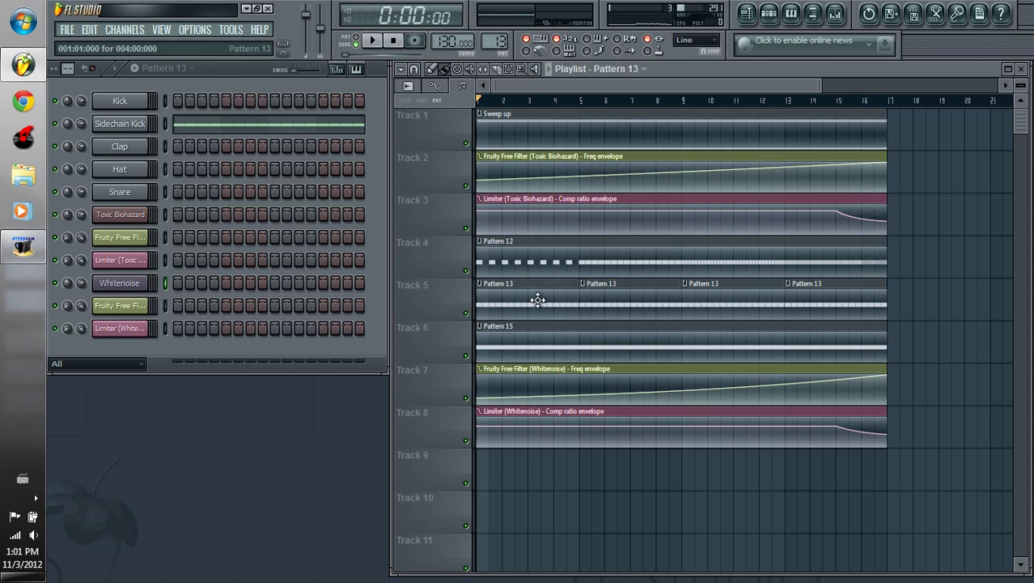
pyautogui.click(485, 468)
pyautogui.click(479, 454)
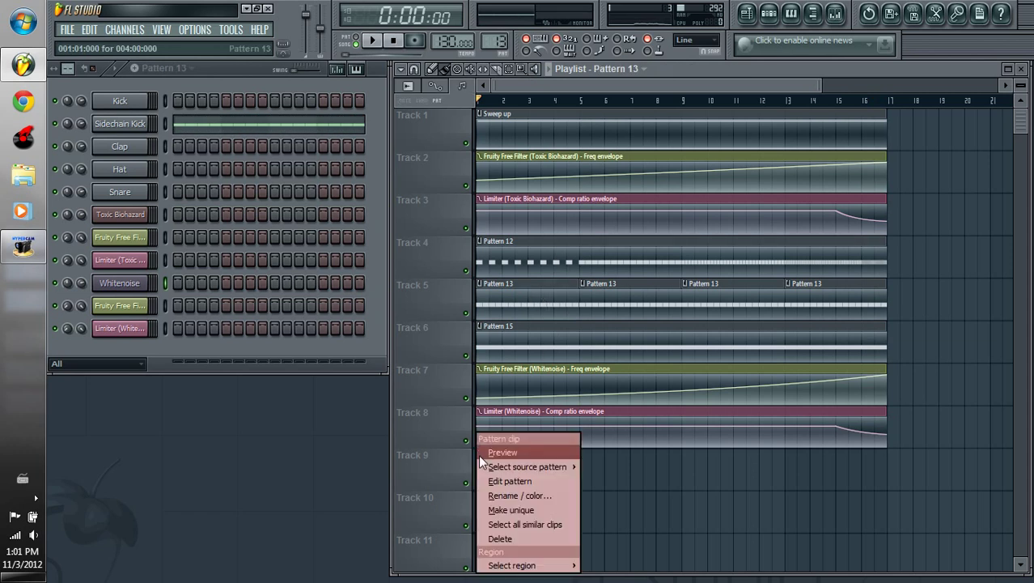
pyautogui.click(512, 511)
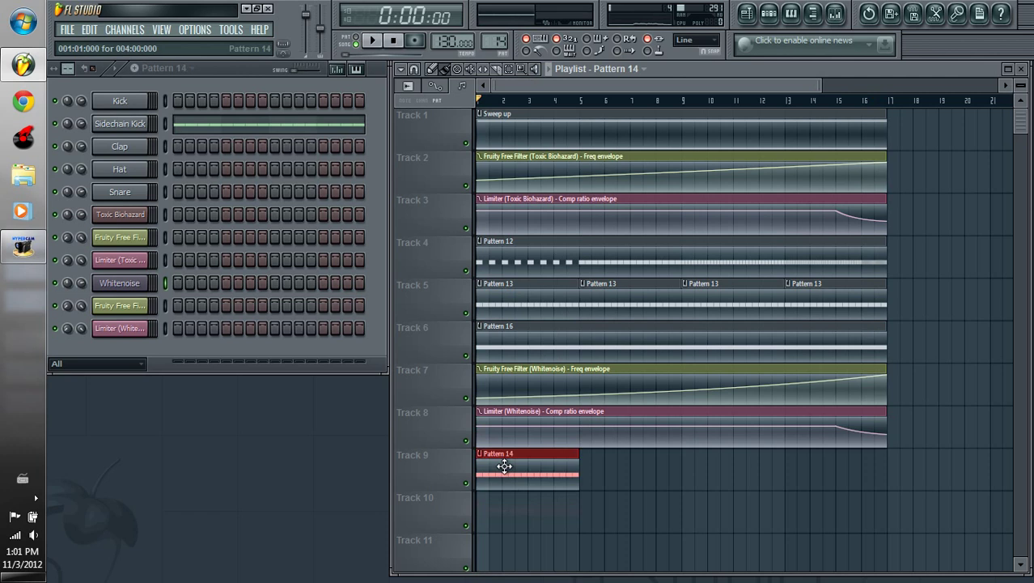
# Move the Sidechain Kick notes to the Clap channel in the unique pattern, and repeat its clip on Track 9 through bar 16.
pyautogui.rightClick(142, 123)
pyautogui.moveTo(188, 212)
pyautogui.click(263, 226)
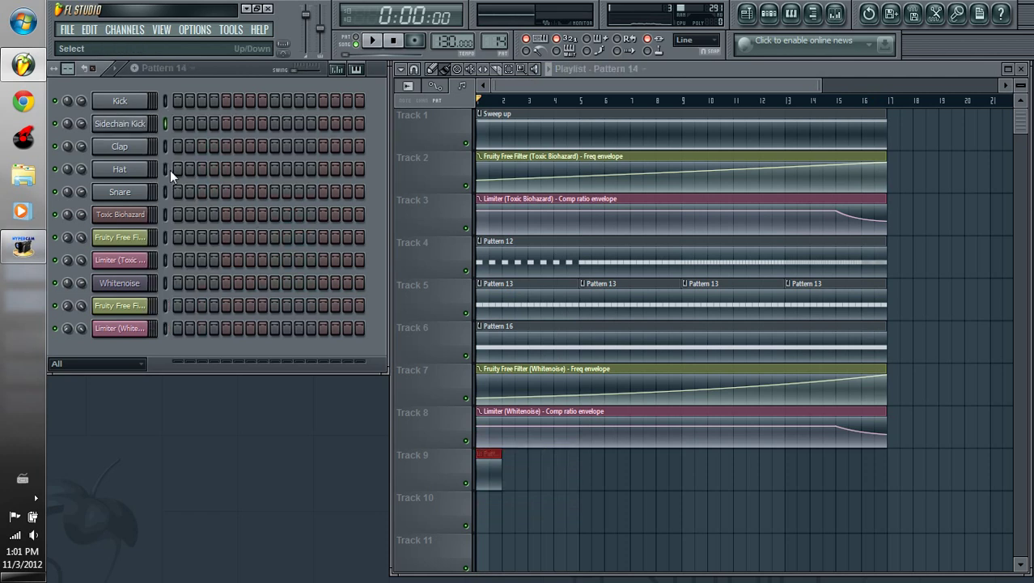
pyautogui.rightClick(132, 146)
pyautogui.moveTo(225, 241)
pyautogui.click(257, 263)
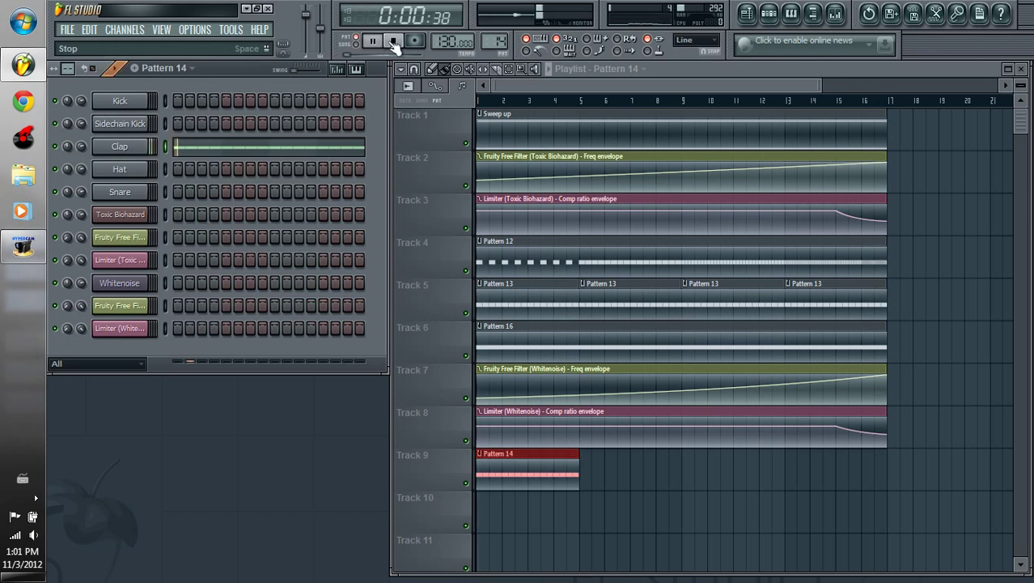
pyautogui.moveTo(588, 469); pyautogui.dragTo(839, 474)
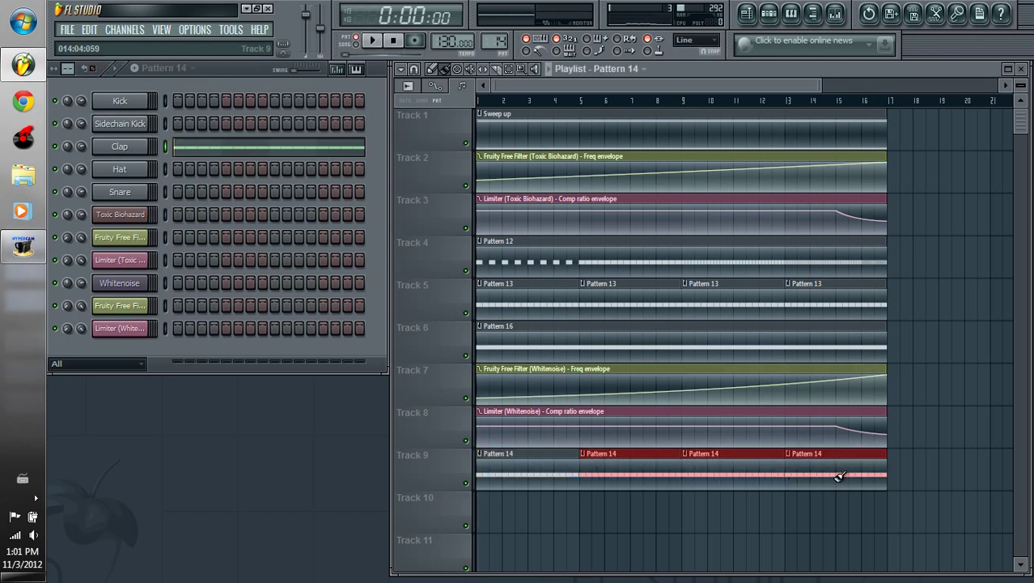
# Open the House-Electro Kit's 2 - Claps folder under Drums and Sounds in the sample browser.
pyautogui.click(835, 13)
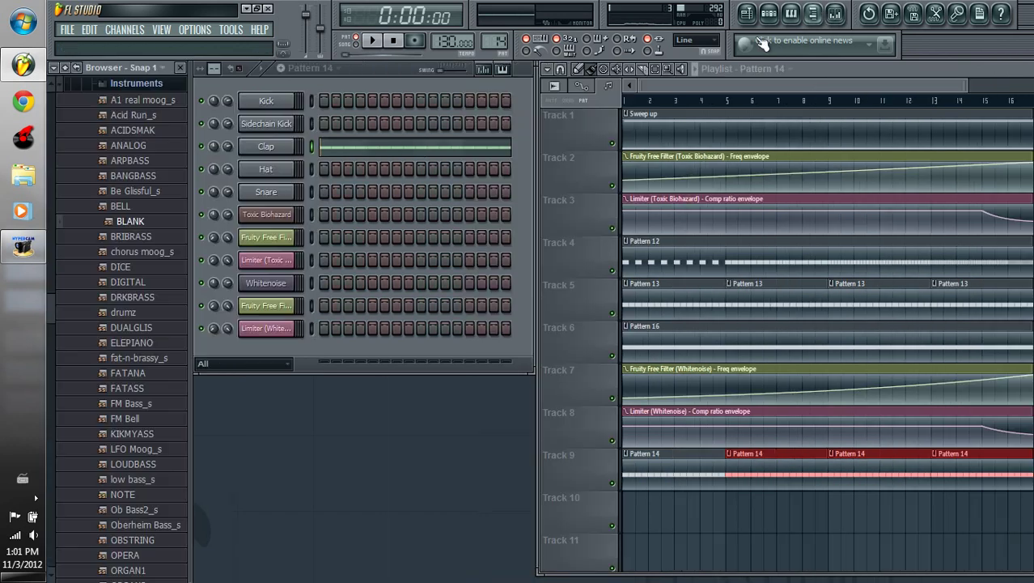
pyautogui.click(121, 74)
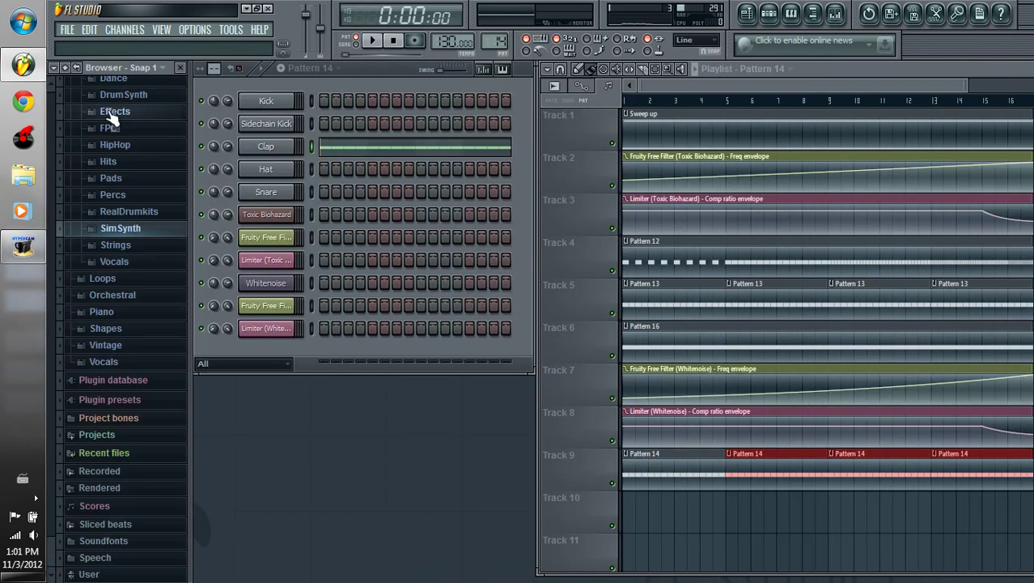
pyautogui.scroll(5, 113, 125)
pyautogui.scroll(10, 114, 117)
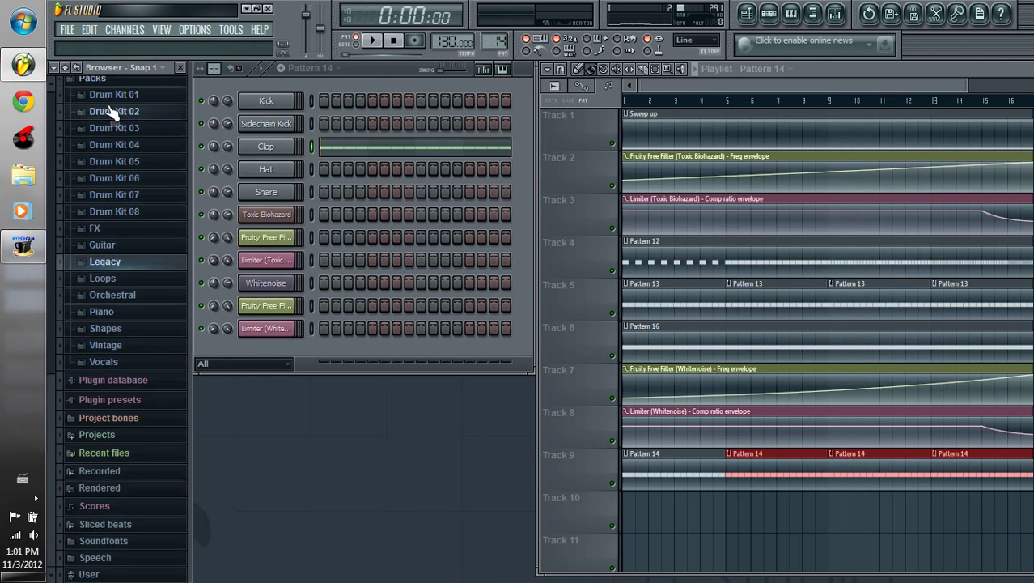
pyautogui.click(91, 170)
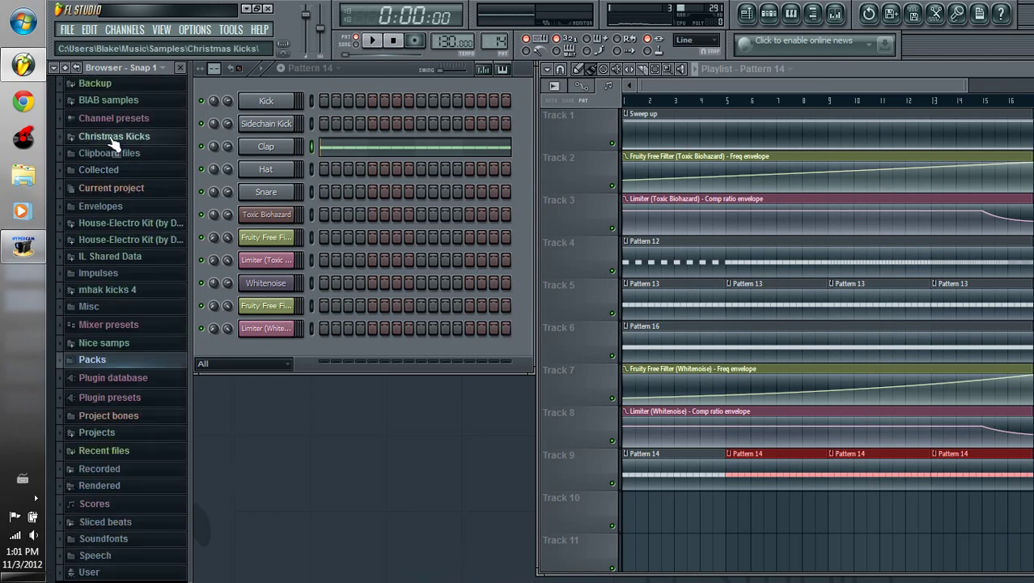
pyautogui.click(160, 227)
pyautogui.click(146, 241)
pyautogui.click(147, 275)
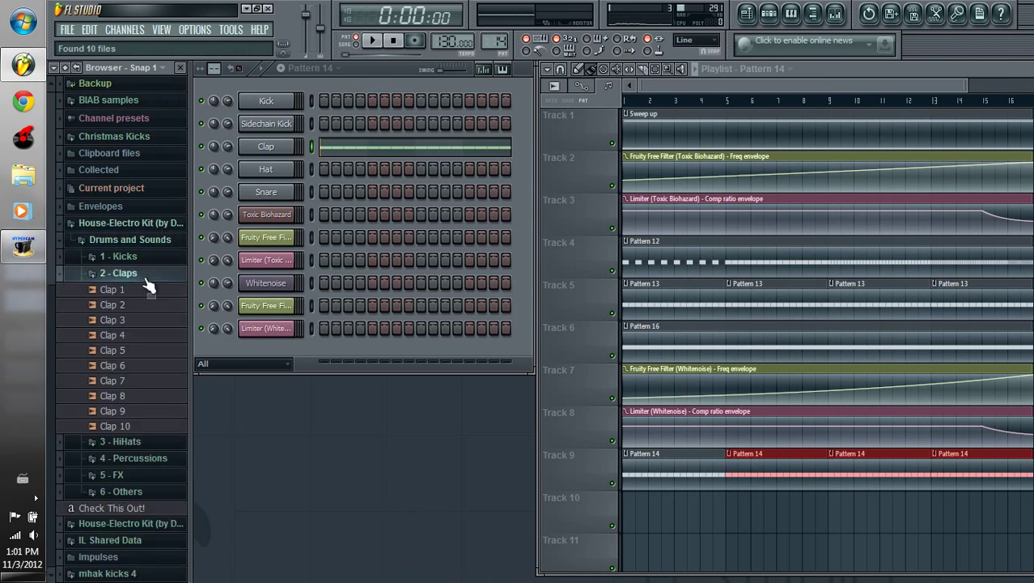
# Audition the samples Clap 2 through Clap 7, load Clap 7 into the Clap channel, and hide the sample browser.
pyautogui.click(133, 305)
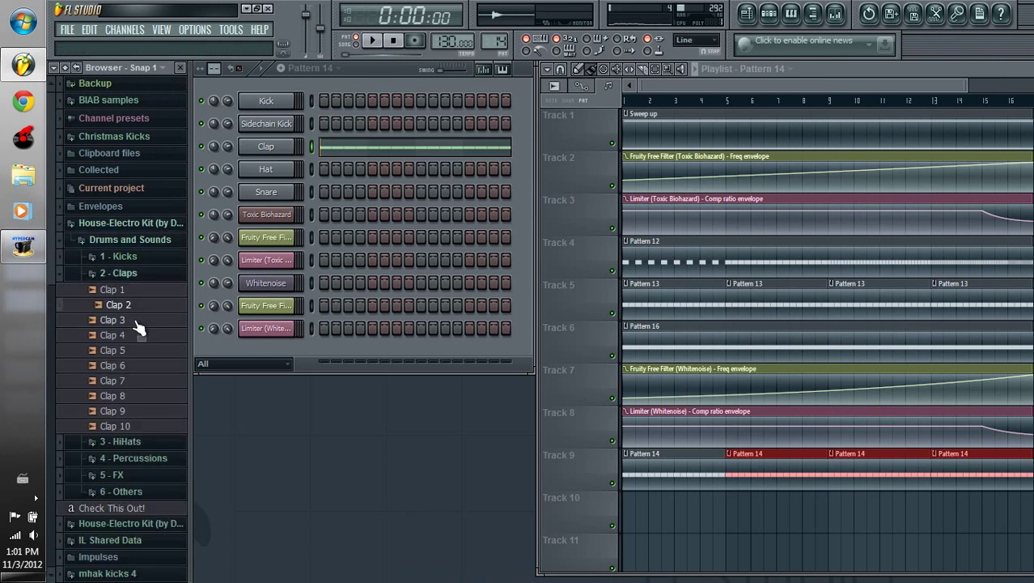
pyautogui.click(138, 323)
pyautogui.click(138, 336)
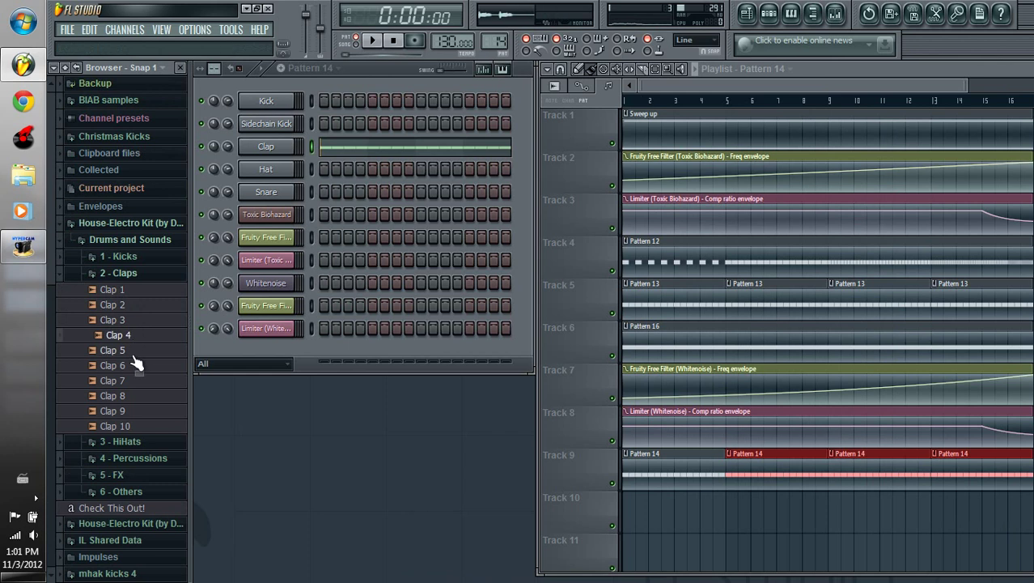
pyautogui.click(134, 353)
pyautogui.click(136, 369)
pyautogui.click(136, 382)
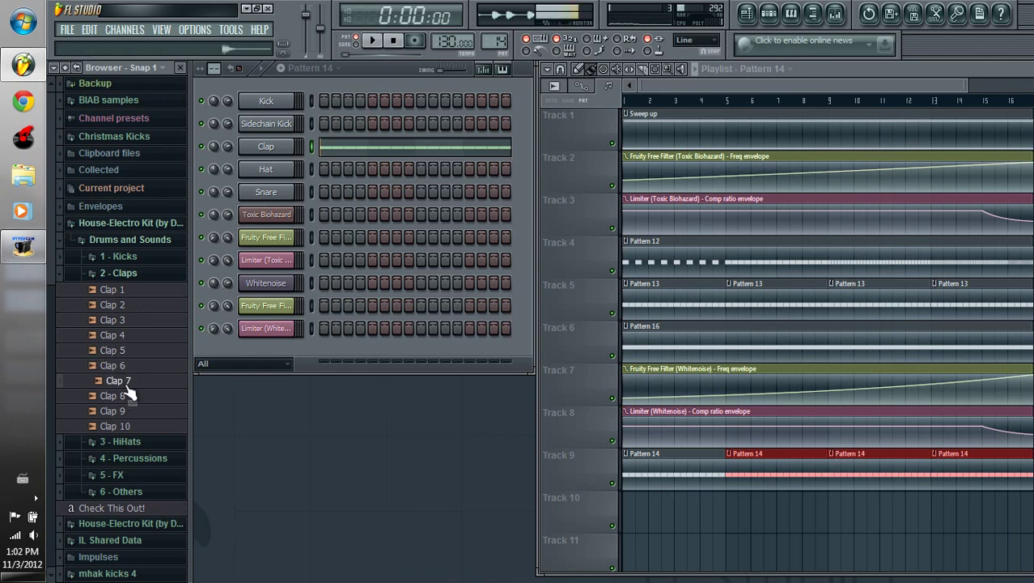
pyautogui.moveTo(126, 387); pyautogui.dragTo(275, 147)
pyautogui.click(814, 18)
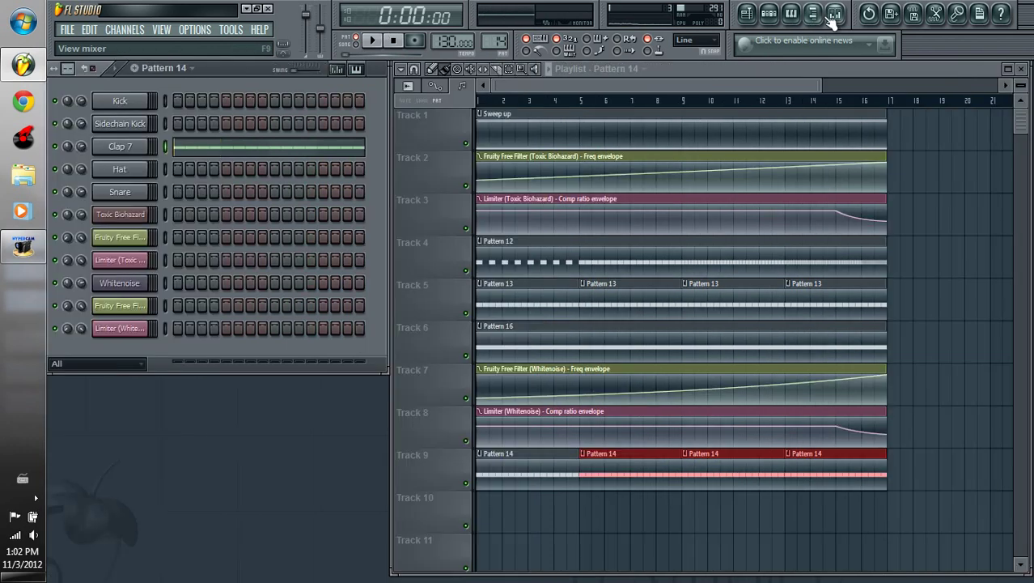
# Link the Clap 7 channel to mixer Insert 5, and move that track left to insert 3 beside Sidechain Kick.
pyautogui.click(834, 14)
pyautogui.rightClick(253, 292)
pyautogui.moveTo(373, 258)
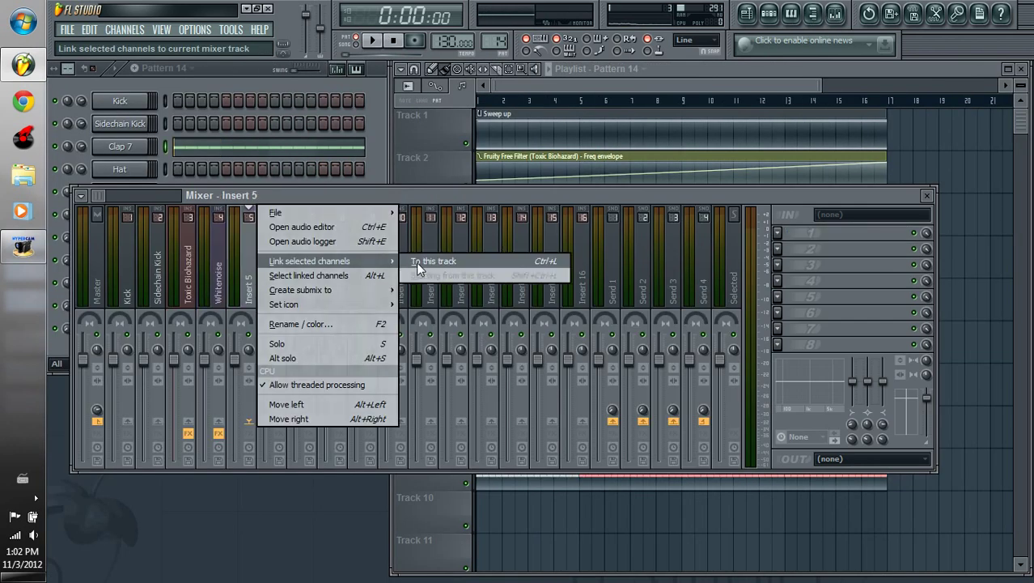
pyautogui.click(418, 261)
pyautogui.hotkey('alt', 'Left')
pyautogui.hotkey('alt', 'Left')
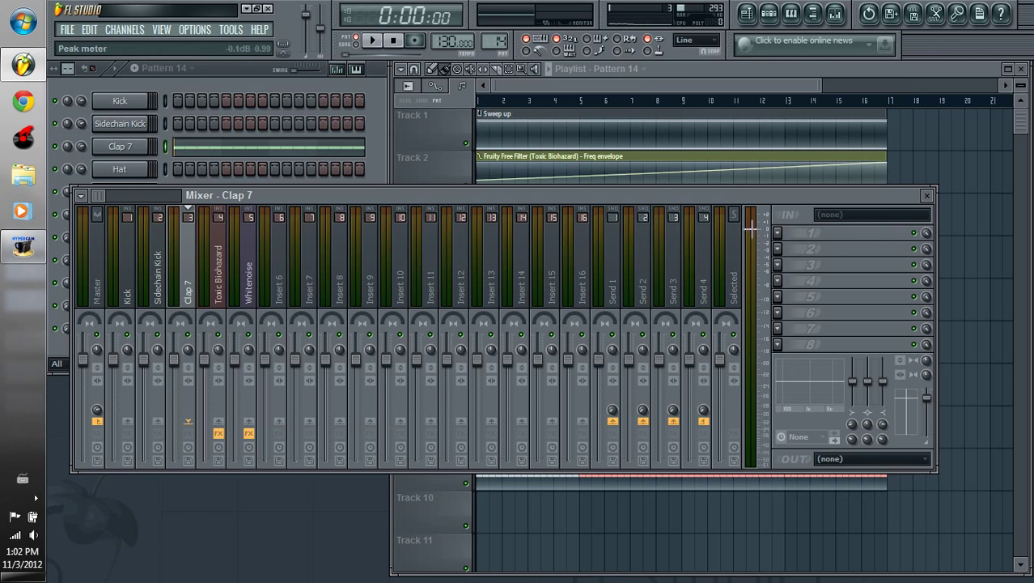
# Load Fruity Reeverb in the first effect slot of the Clap 7 mixer track and apply its Default preset.
pyautogui.click(789, 235)
pyautogui.click(965, 73)
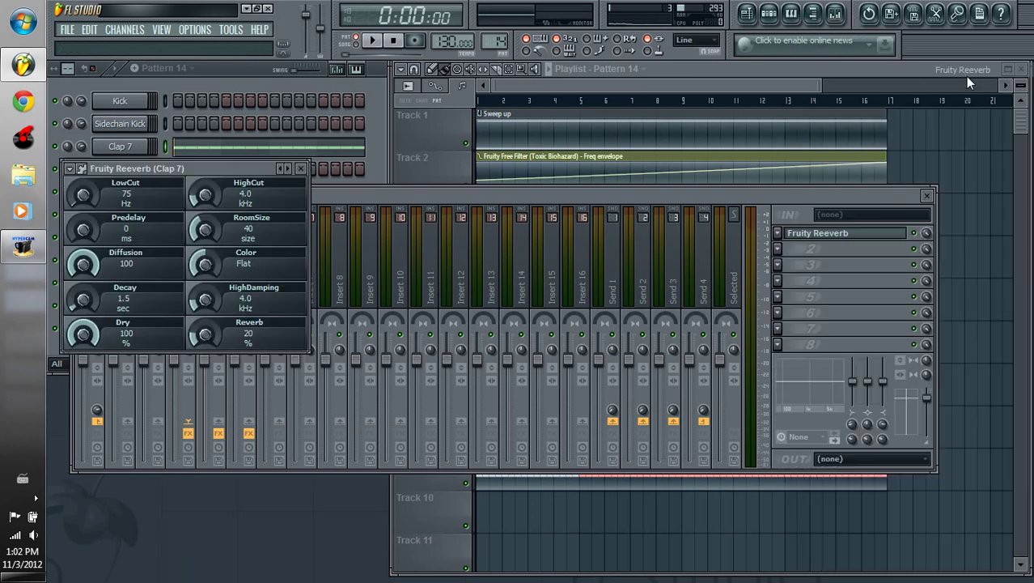
pyautogui.click(72, 171)
pyautogui.moveTo(92, 208)
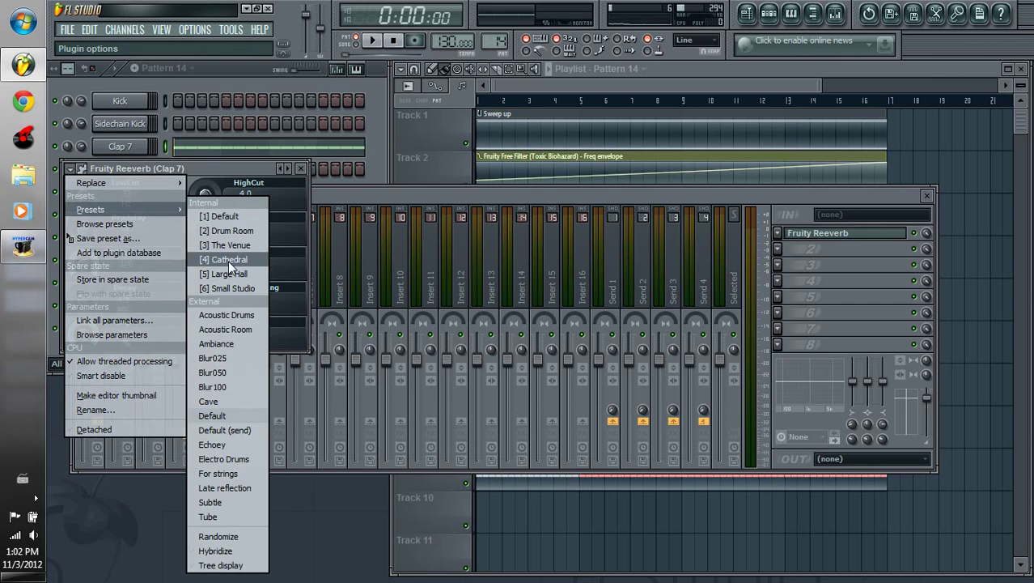
pyautogui.click(212, 212)
pyautogui.click(301, 171)
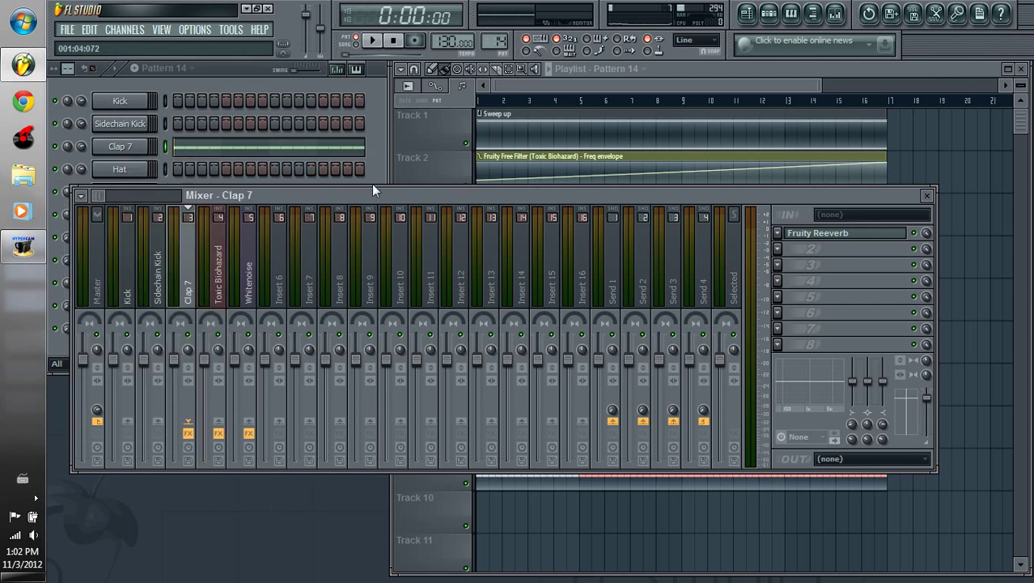
# Play the clap pattern briefly, lower the Clap 7 mixer fader slightly, and close the mixer.
pyautogui.click(375, 39)
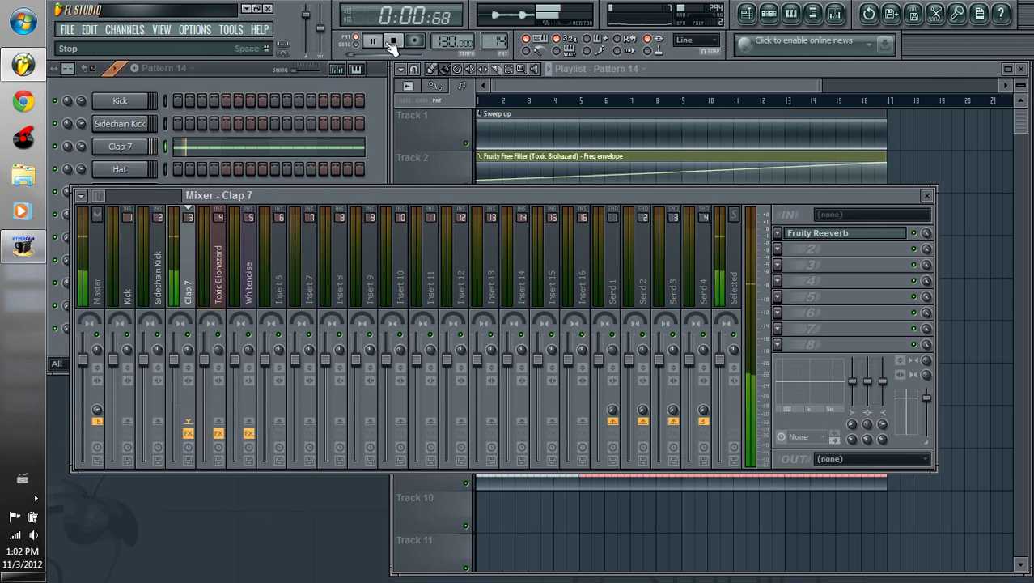
pyautogui.click(395, 42)
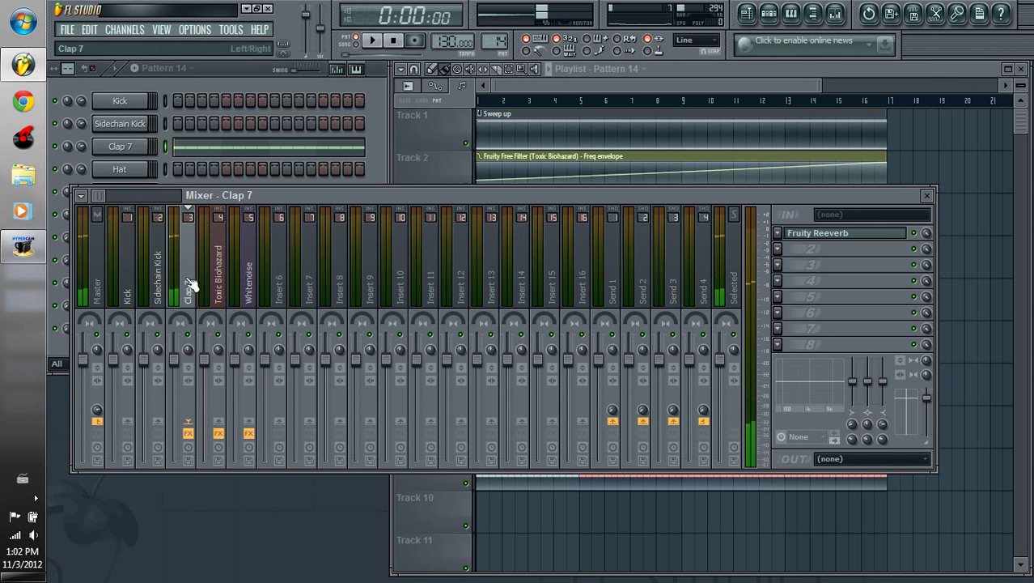
pyautogui.moveTo(174, 359); pyautogui.dragTo(173, 362)
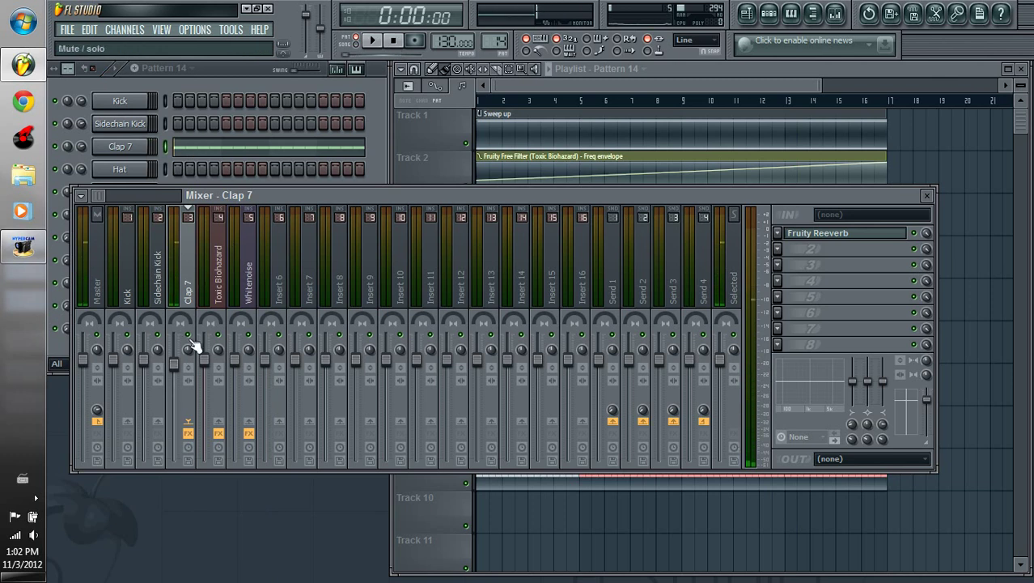
pyautogui.click(927, 198)
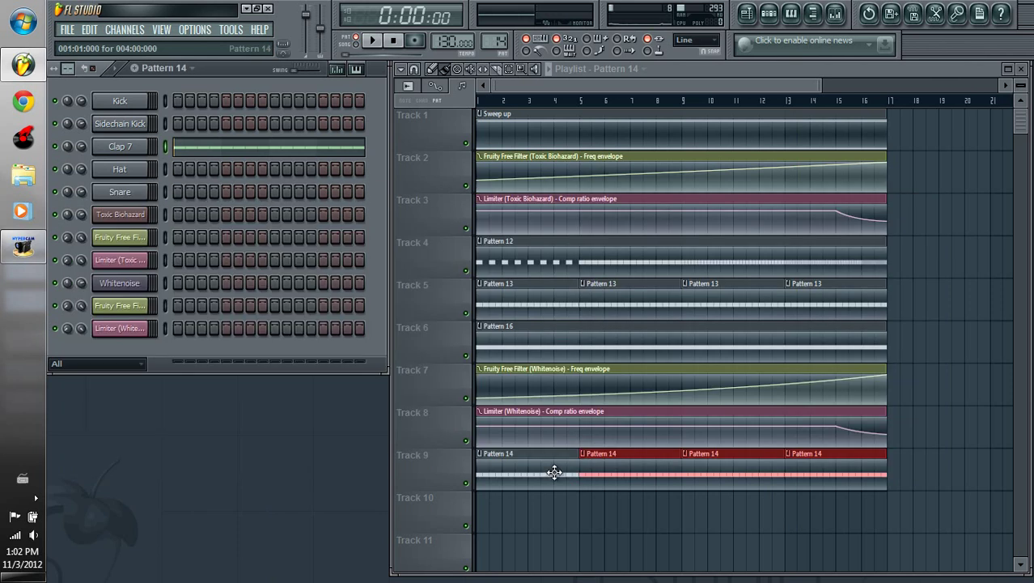
# Delete the three repeated Pattern 14 clips from Track 9, and copy the pattern's C5 clap notes from bars 1-4 to bars 5-8.
pyautogui.press('Delete')
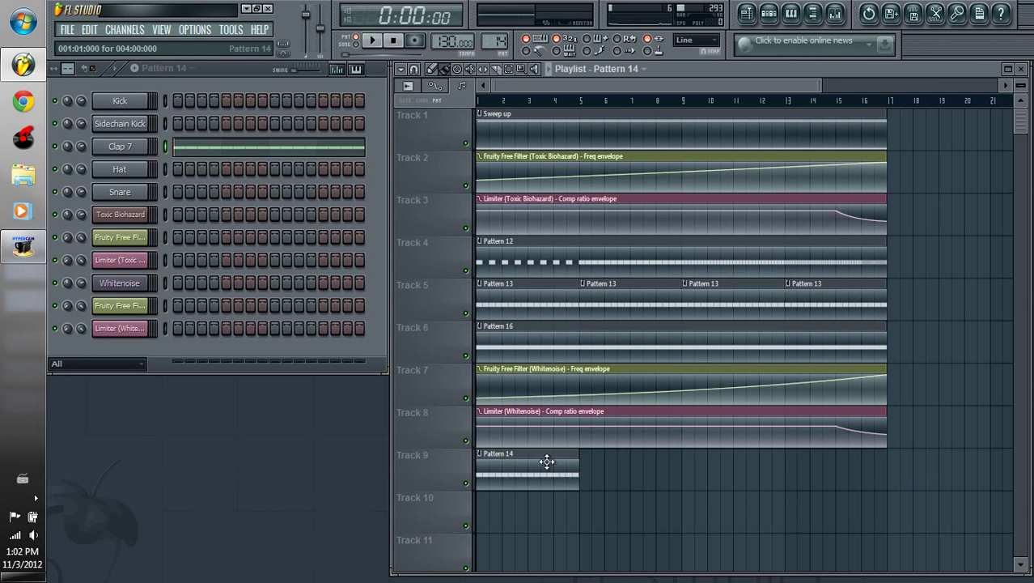
pyautogui.doubleClick(487, 464)
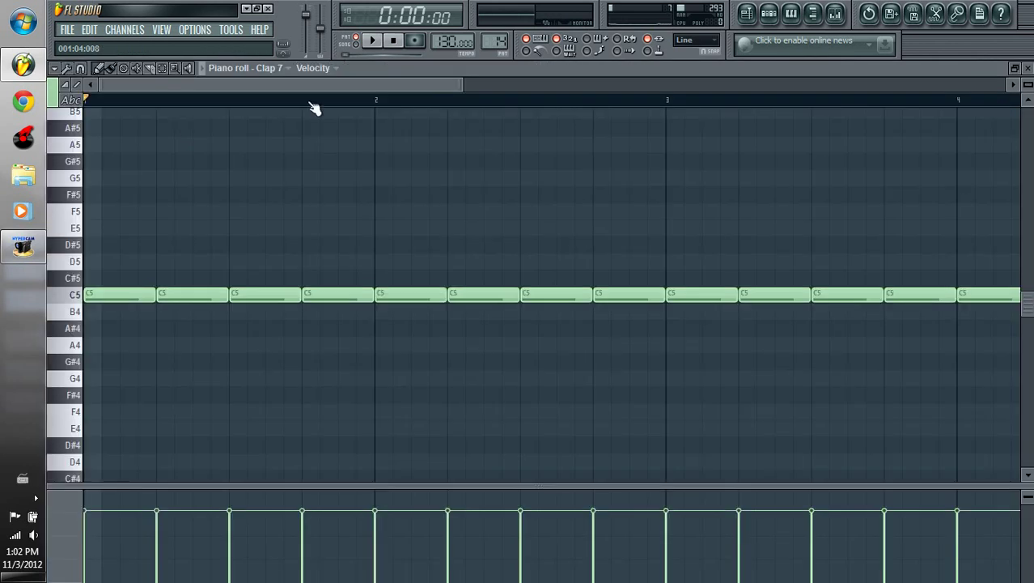
pyautogui.moveTo(459, 81); pyautogui.dragTo(761, 82)
pyautogui.moveTo(803, 207)
pyautogui.mouseDown()
pyautogui.moveTo(162, 332)
pyautogui.moveTo(105, 302)
pyautogui.moveTo(749, 294)
pyautogui.mouseUp()
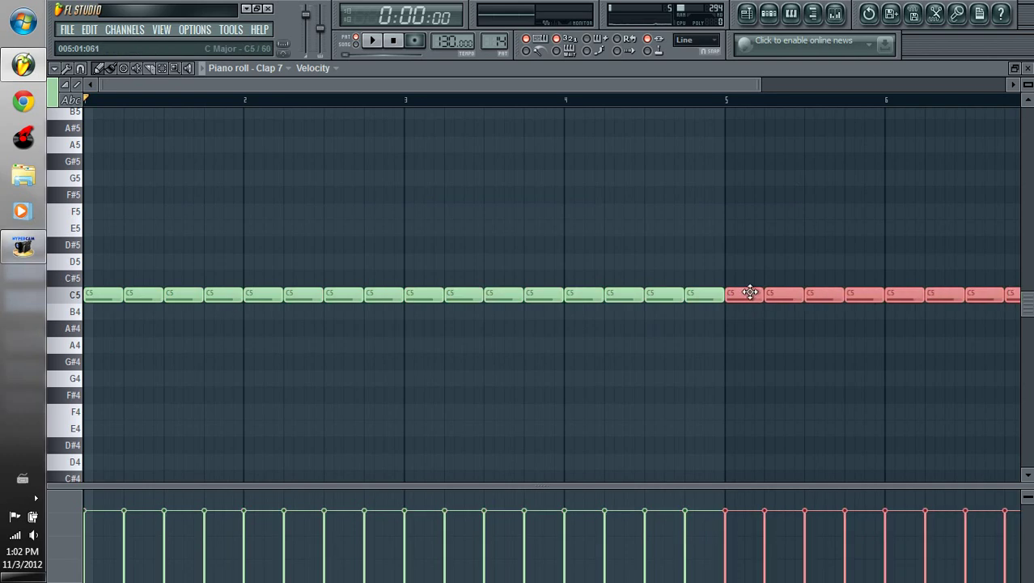
# Copy the four-bar block of C5 clap notes to bars 9-12 and bars 13-16 in the piano roll.
pyautogui.moveTo(485, 88); pyautogui.dragTo(803, 106)
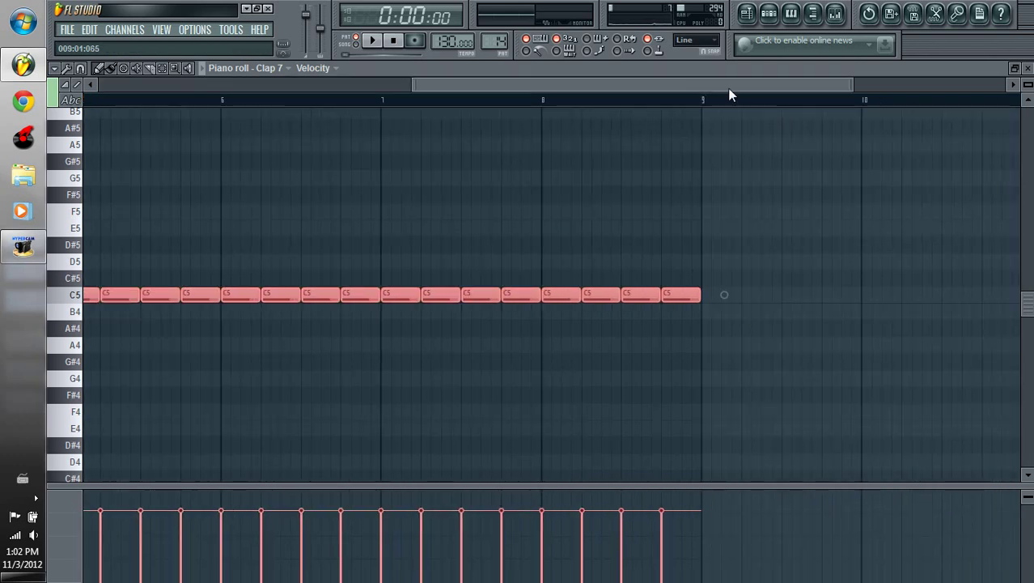
pyautogui.moveTo(728, 94); pyautogui.dragTo(628, 94)
pyautogui.moveTo(284, 294); pyautogui.dragTo(923, 300)
pyautogui.moveTo(489, 89); pyautogui.dragTo(710, 102)
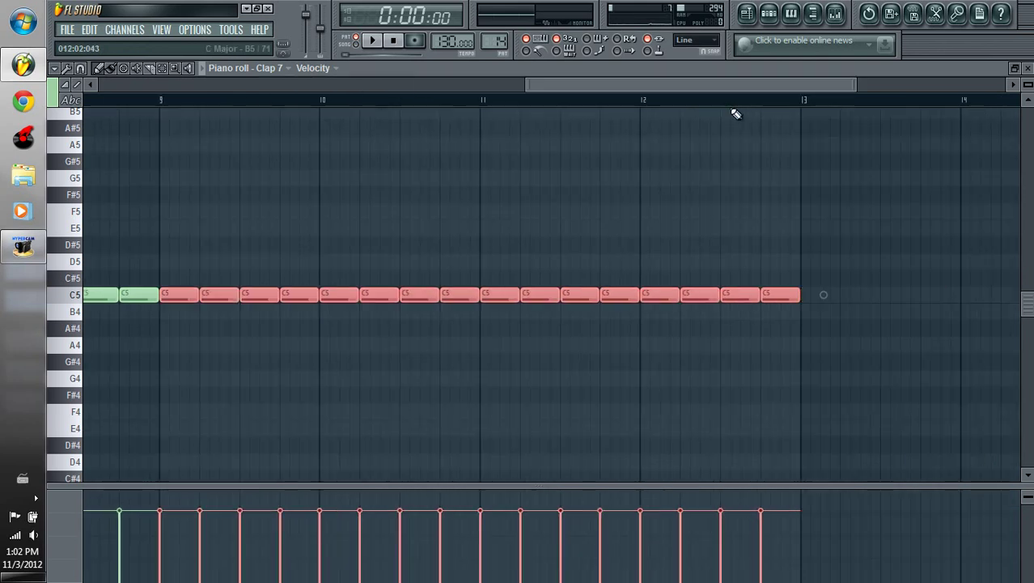
pyautogui.moveTo(164, 295); pyautogui.dragTo(810, 295)
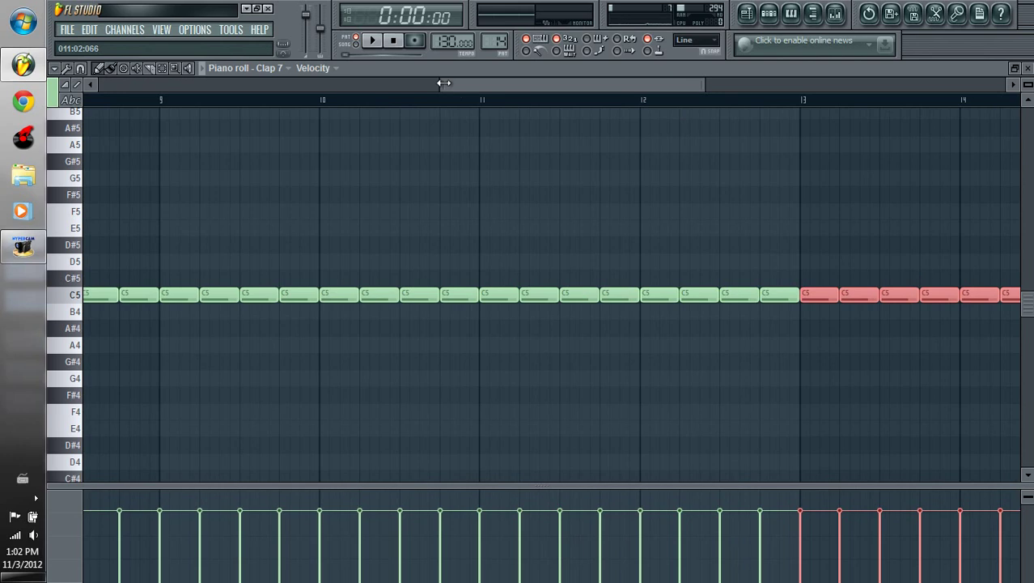
# Ramp the velocities of all 16 bars of clap notes linearly up to about 82% on the last note, and preview the pattern.
pyautogui.moveTo(447, 85); pyautogui.dragTo(99, 85)
pyautogui.moveTo(703, 84); pyautogui.dragTo(833, 84)
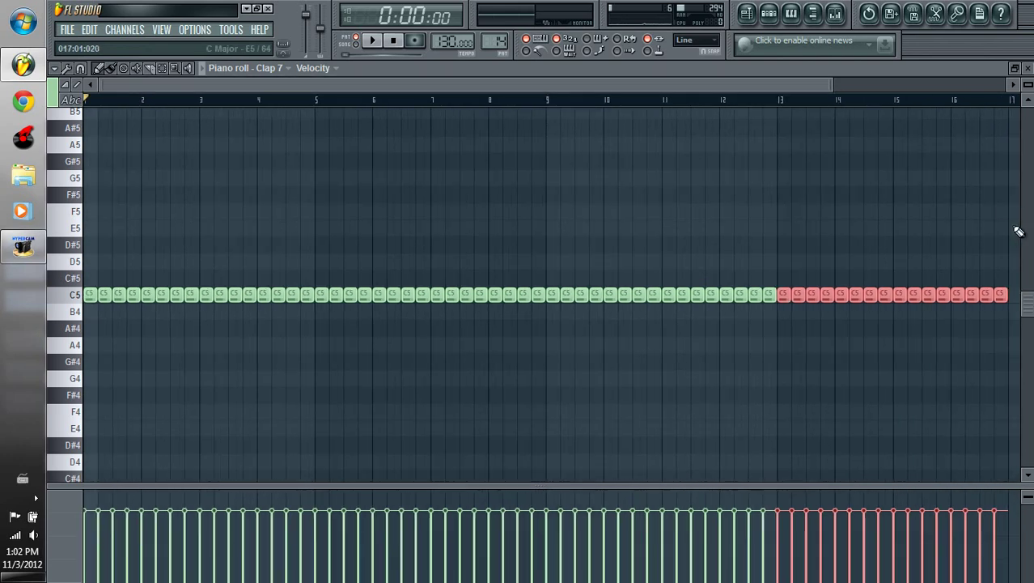
pyautogui.moveTo(1019, 232); pyautogui.dragTo(85, 335)
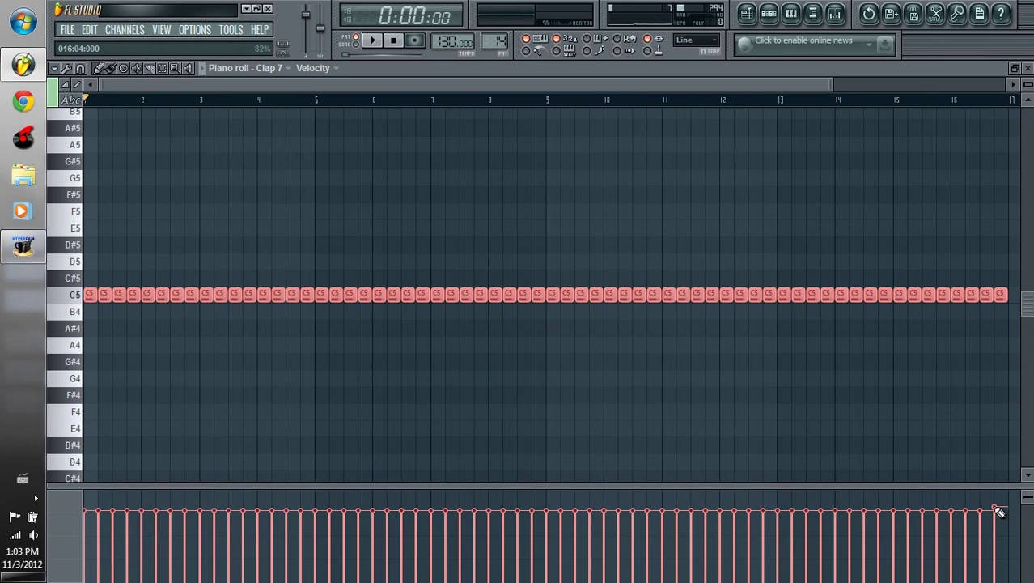
pyautogui.moveTo(962, 516)
pyautogui.mouseDown()
pyautogui.moveTo(88, 515)
pyautogui.moveTo(74, 564)
pyautogui.mouseUp()
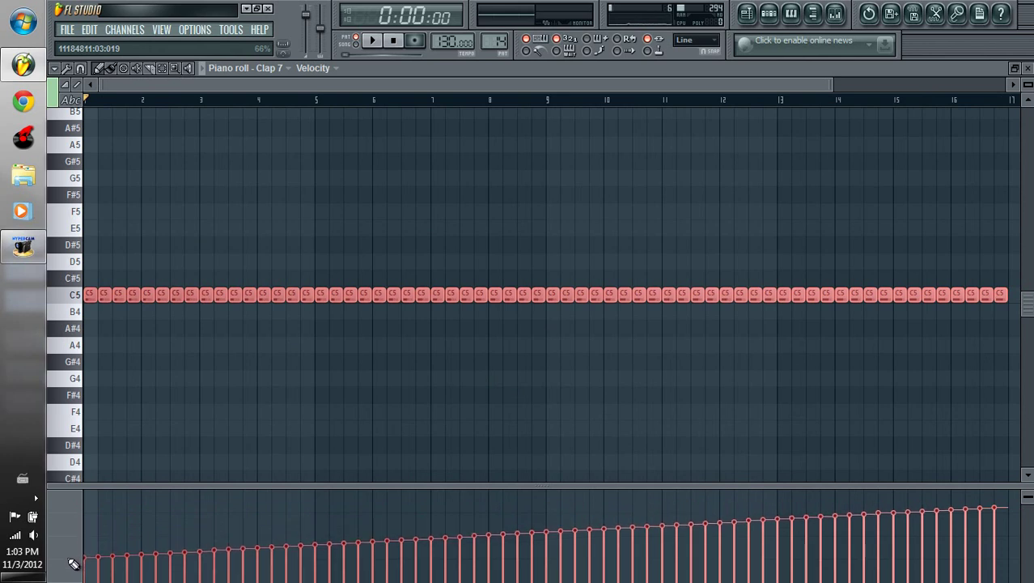
pyautogui.click(374, 42)
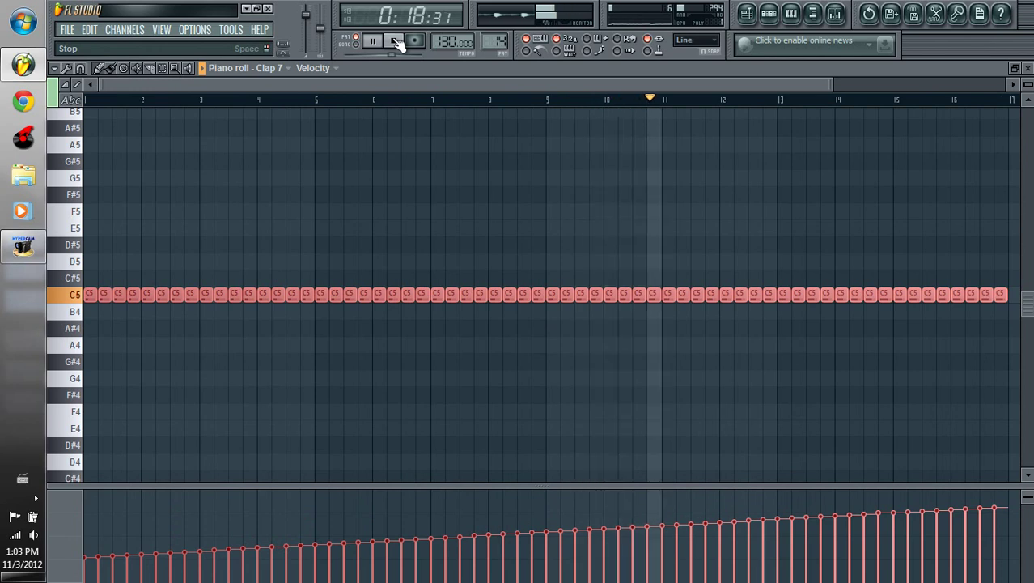
pyautogui.click(396, 43)
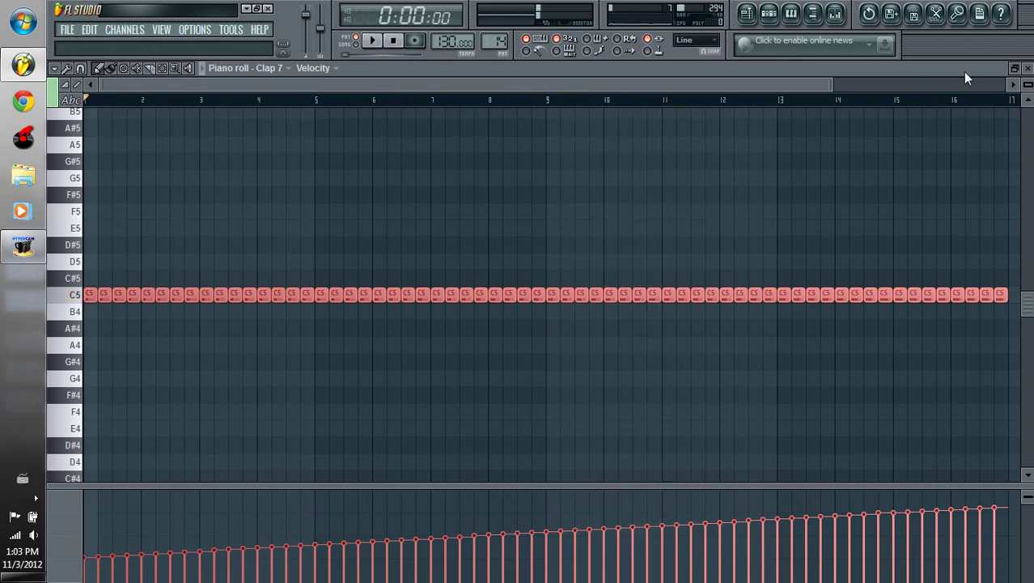
# Close the clap piano roll, switch to empty Pattern 17, and add a 3x Osc channel.
pyautogui.click(1029, 68)
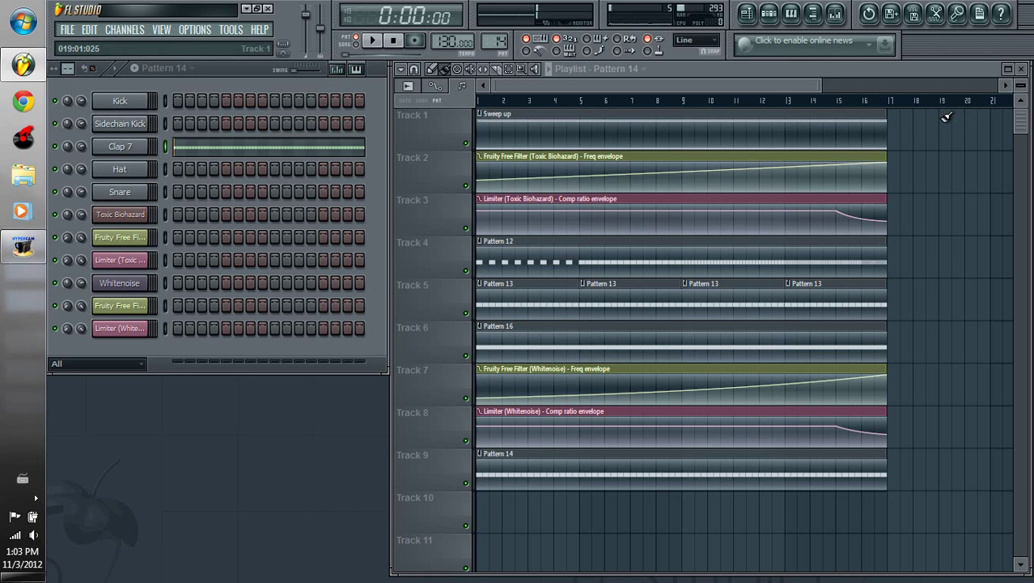
pyautogui.click(520, 475)
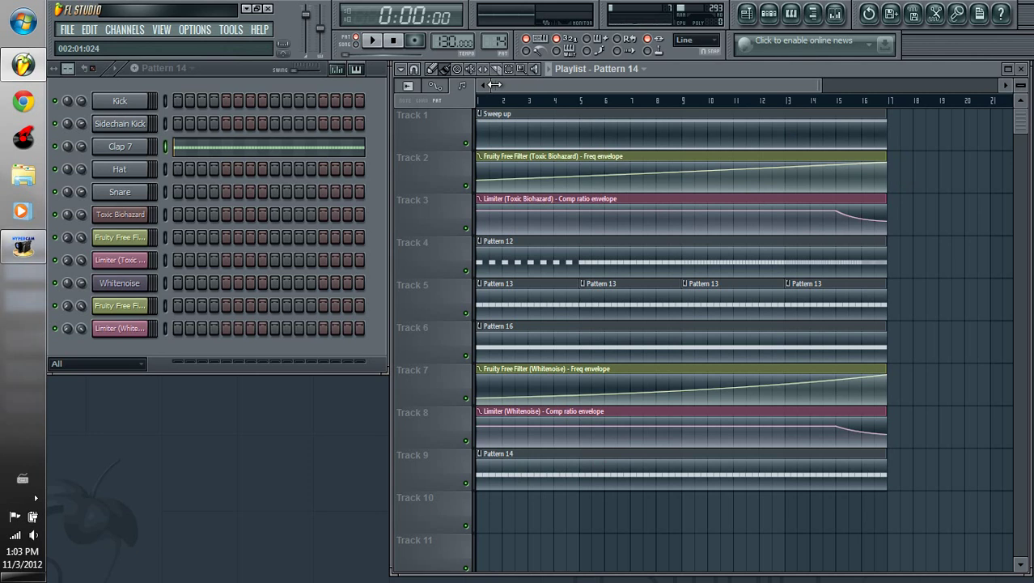
pyautogui.moveTo(493, 85); pyautogui.dragTo(731, 91)
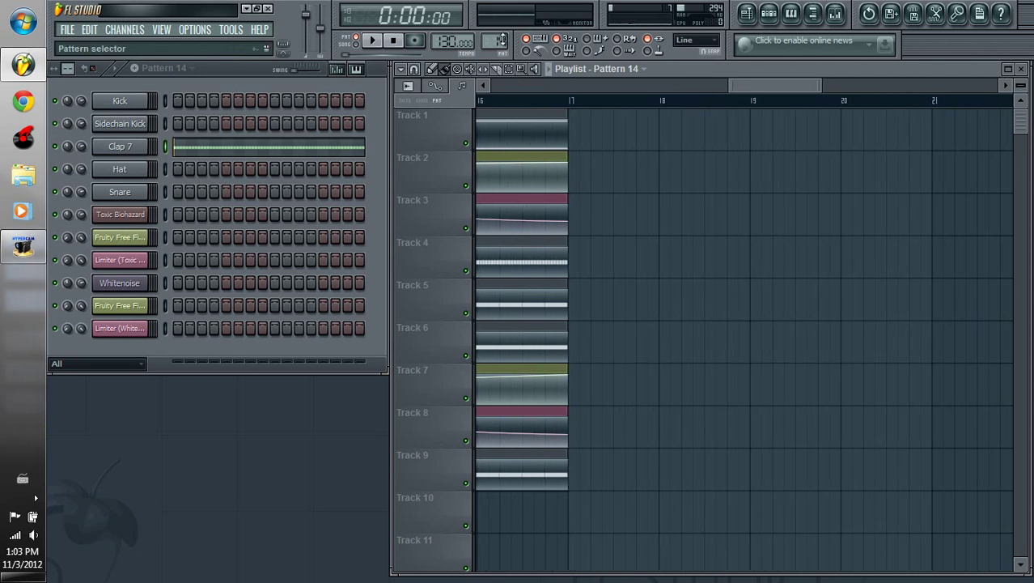
pyautogui.scroll(-2, 163, 68)
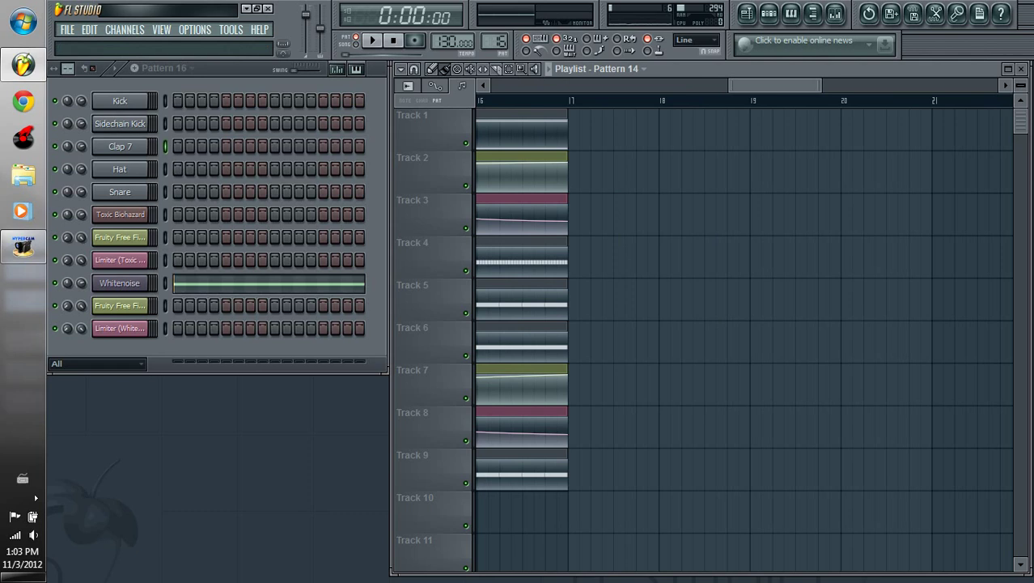
pyautogui.scroll(-1, 164, 68)
pyautogui.click(144, 29)
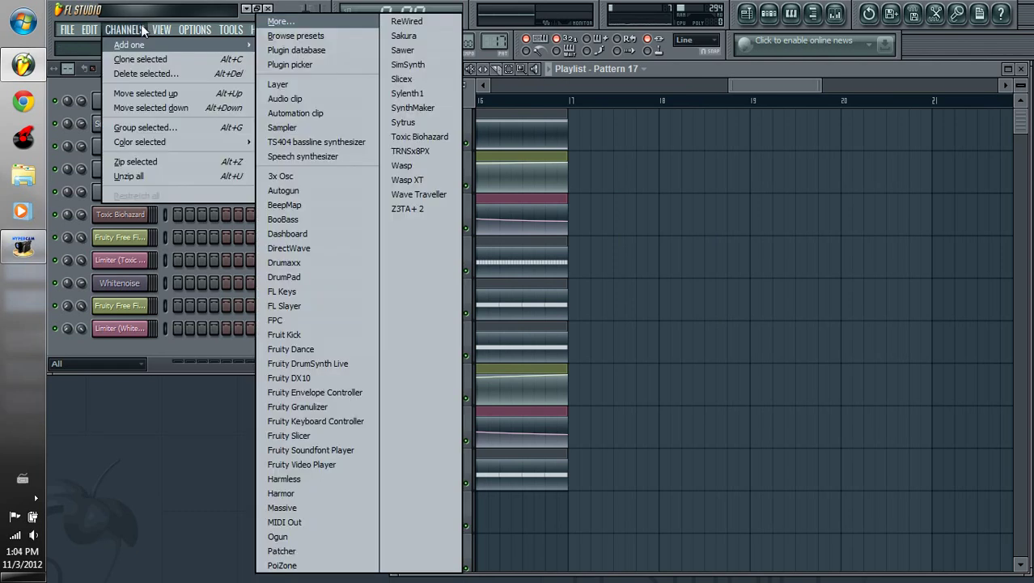
pyautogui.click(304, 175)
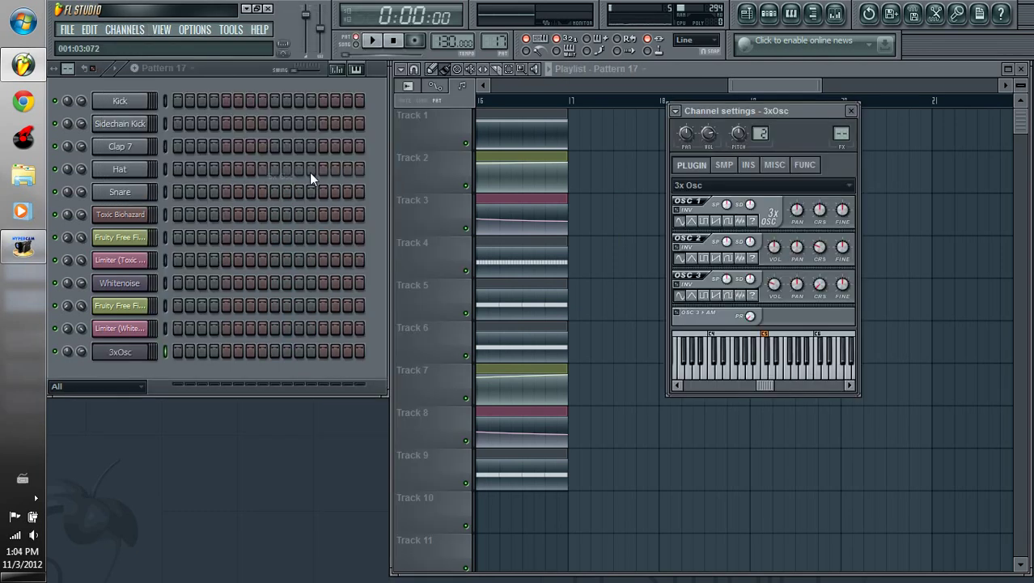
# Load the Sub bass preset into the 3x Osc, preview a note, and close the channel settings.
pyautogui.click(746, 194)
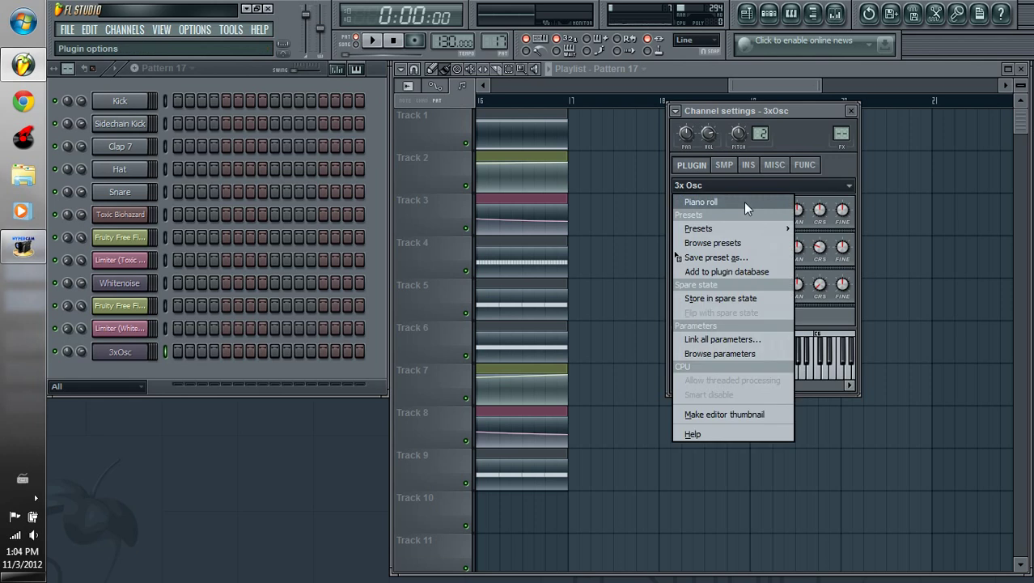
pyautogui.moveTo(746, 229)
pyautogui.click(838, 254)
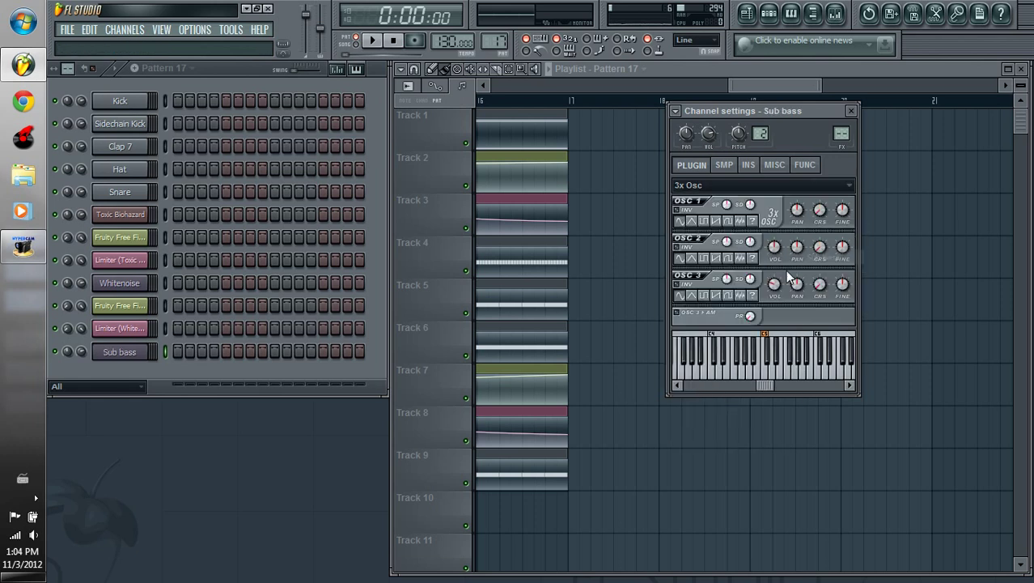
pyautogui.click(769, 380)
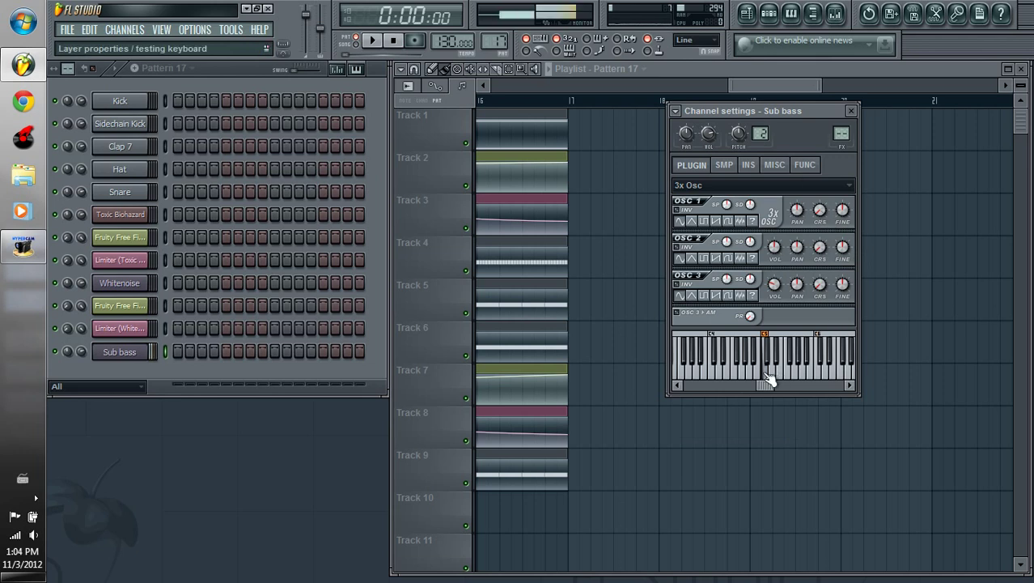
pyautogui.click(851, 110)
# Draw a one-bar C5 note for Sub bass at bar 1 of Pattern 17, and place the pattern on Track 10 at bar 17.
pyautogui.rightClick(152, 351)
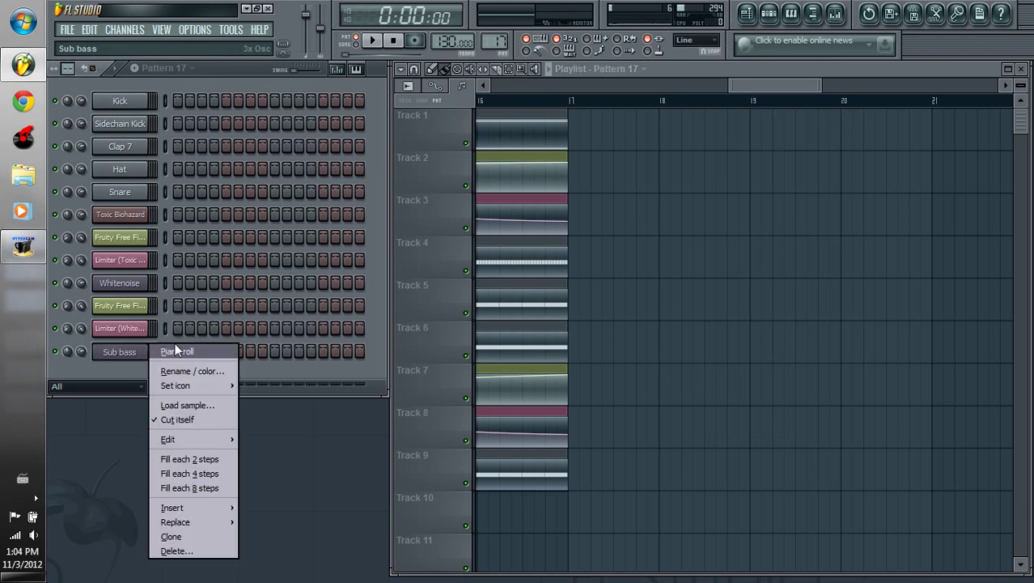
pyautogui.click(190, 354)
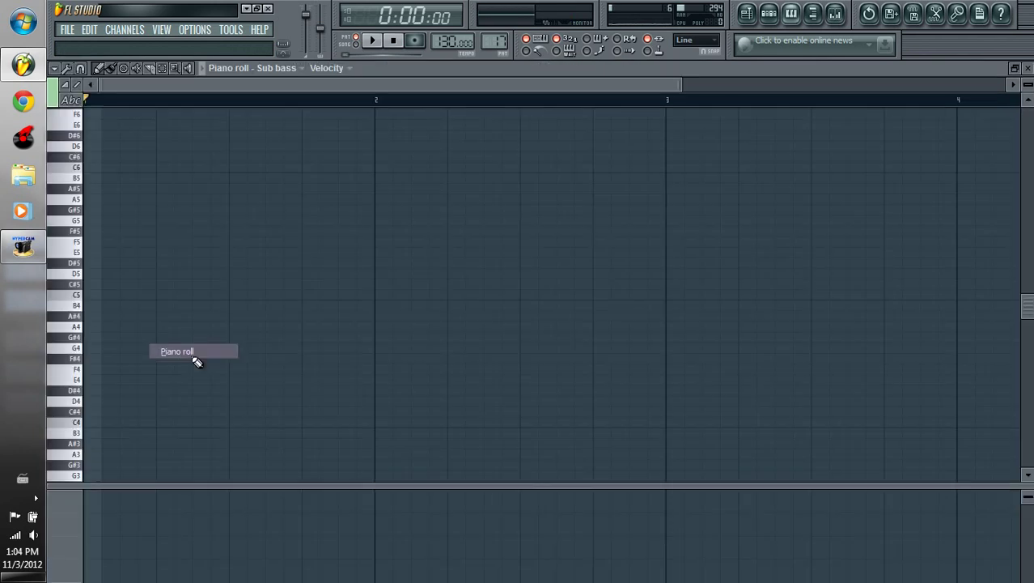
pyautogui.click(104, 295)
pyautogui.moveTo(156, 295)
pyautogui.mouseDown()
pyautogui.moveTo(903, 277)
pyautogui.moveTo(1012, 291)
pyautogui.moveTo(106, 328)
pyautogui.moveTo(261, 306)
pyautogui.moveTo(328, 311)
pyautogui.mouseUp()
pyautogui.press('F7')
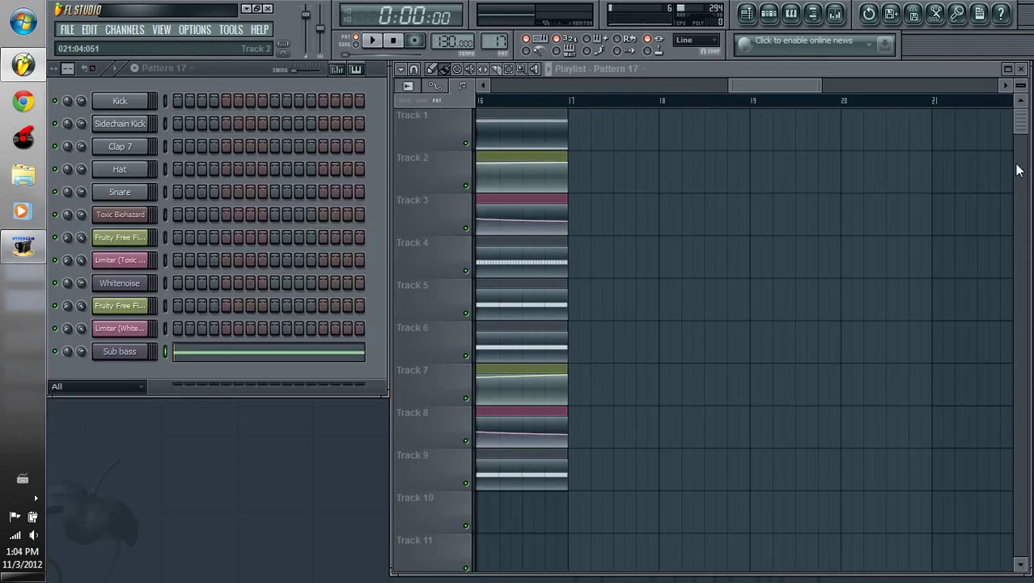
pyautogui.click(578, 506)
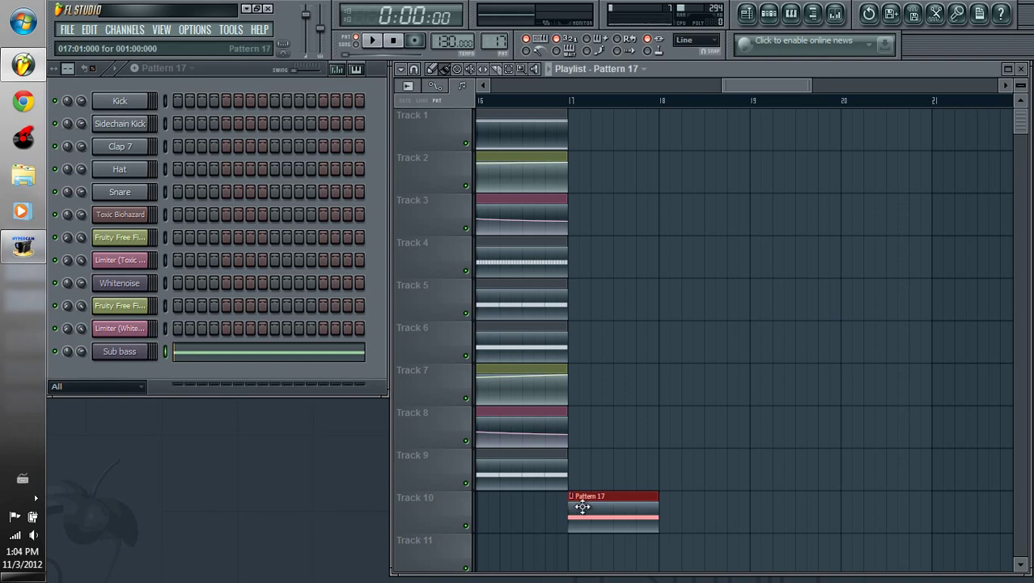
# Set the Sub bass pitch range to 12 semitones, and create a channel pitch automation clip spanning bar 17.
pyautogui.click(125, 354)
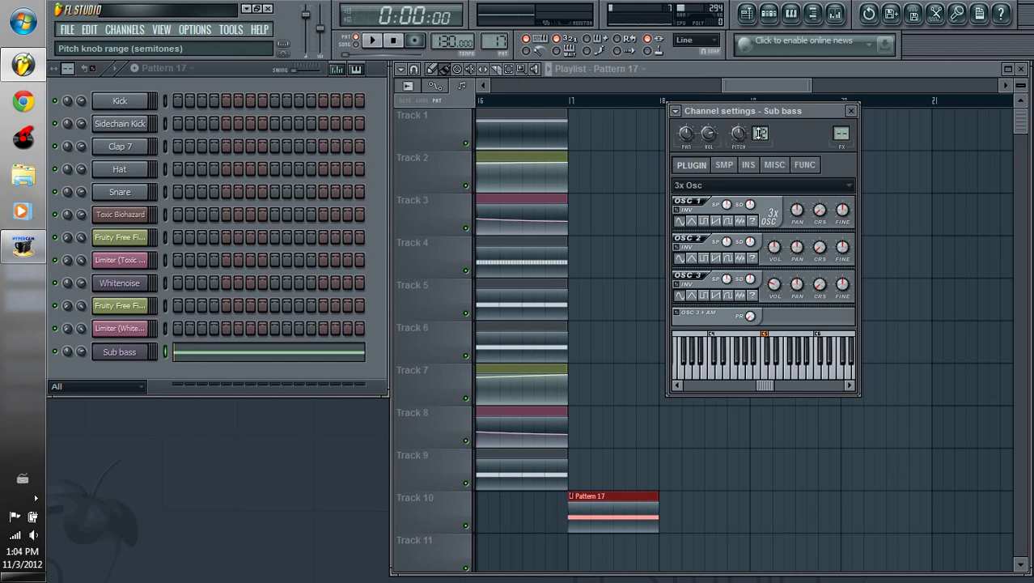
pyautogui.press('Escape')
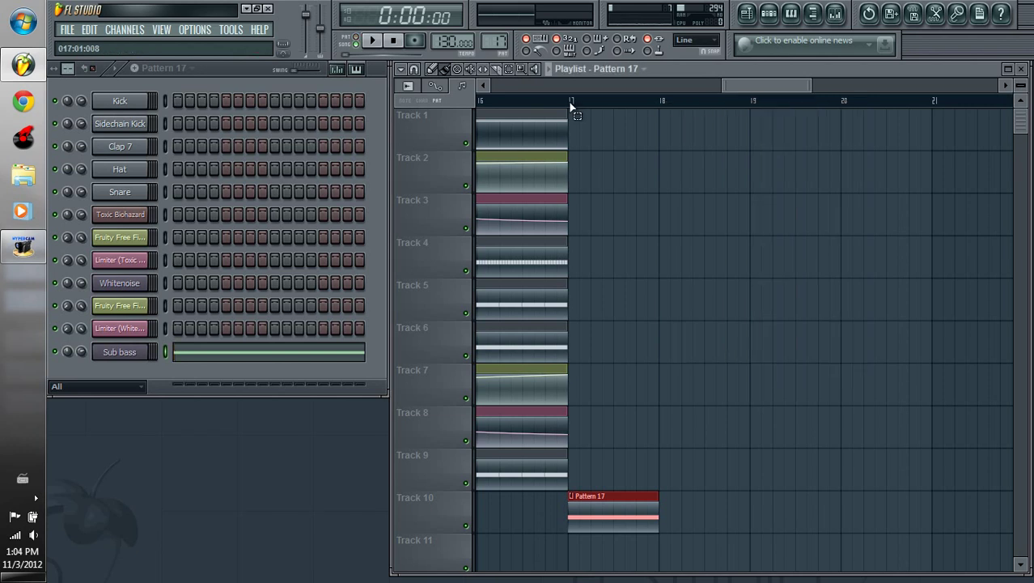
pyautogui.moveTo(570, 106); pyautogui.dragTo(664, 114)
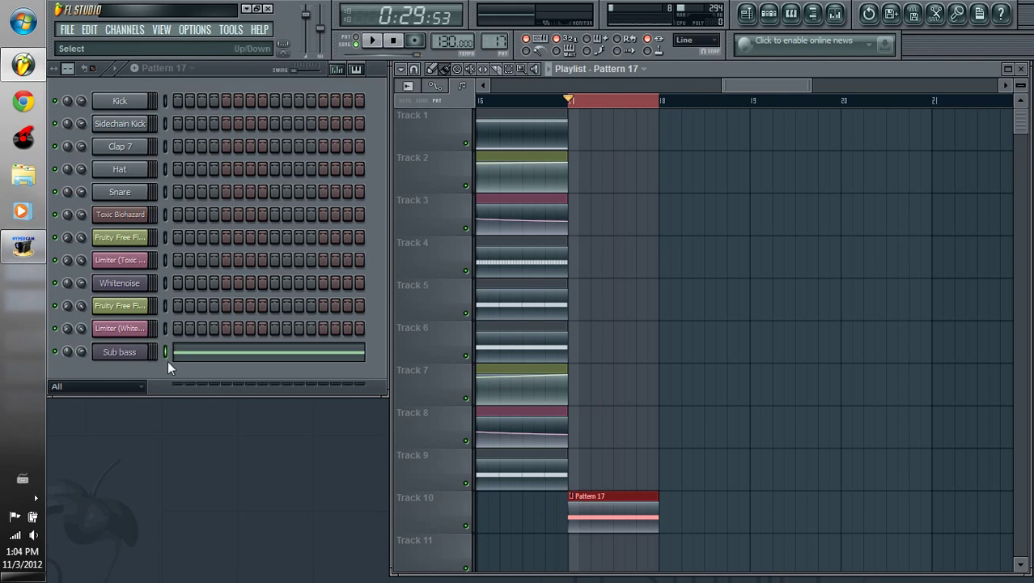
pyautogui.click(141, 352)
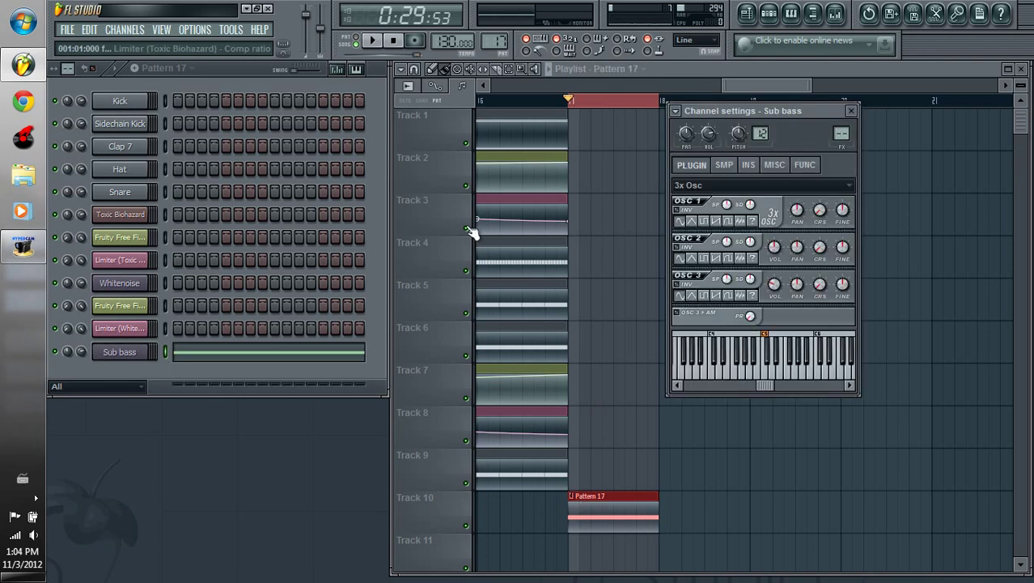
pyautogui.rightClick(739, 135)
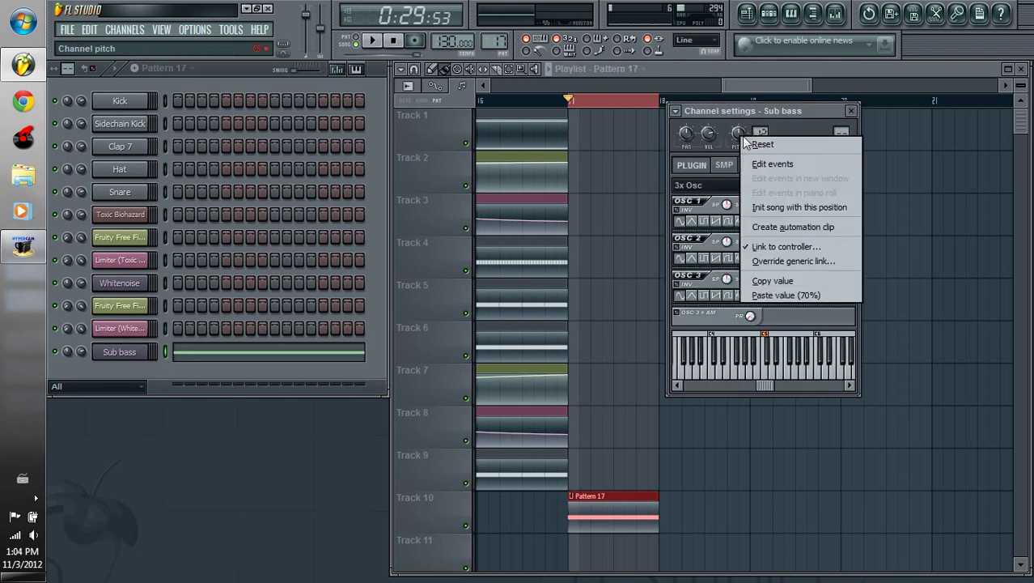
pyautogui.click(769, 226)
pyautogui.click(852, 110)
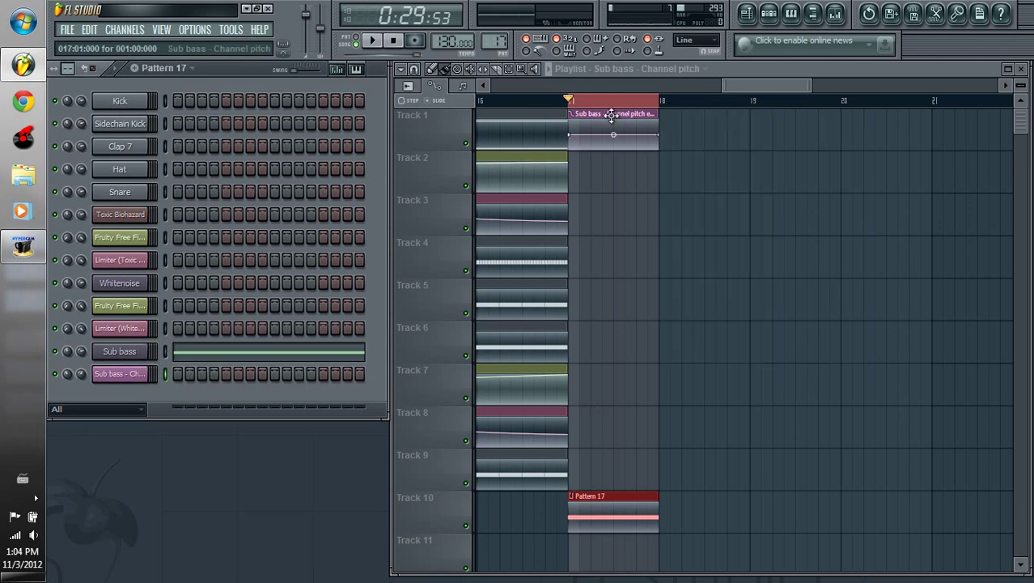
# Move the Sub bass pitch automation clip to Track 11, lower its end point to the minimum, and preview bar 17.
pyautogui.moveTo(611, 116); pyautogui.dragTo(615, 561)
pyautogui.scroll(-1, 895, 149)
pyautogui.scroll(-3, 896, 149)
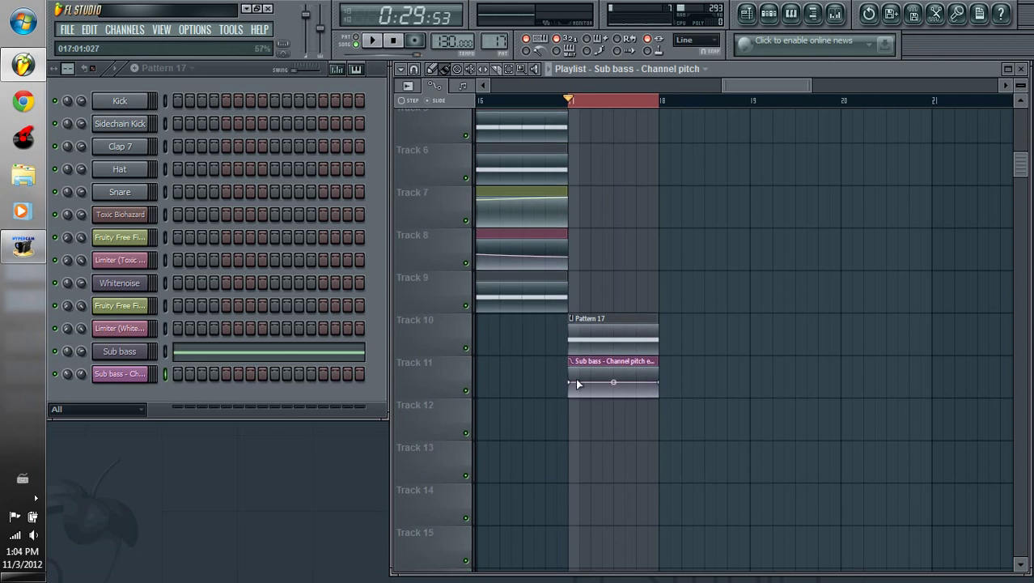
pyautogui.moveTo(659, 383); pyautogui.dragTo(665, 429)
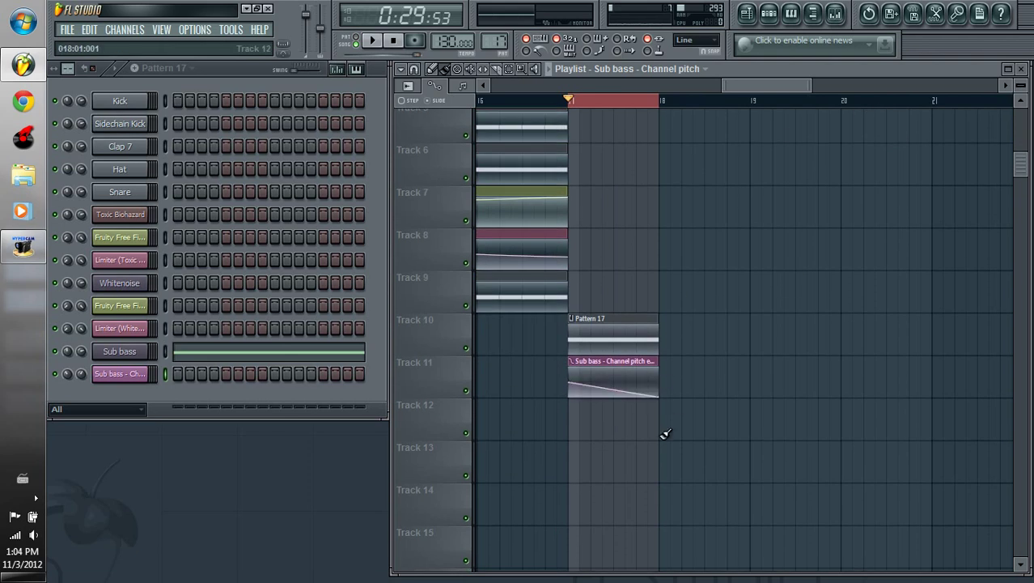
pyautogui.click(373, 41)
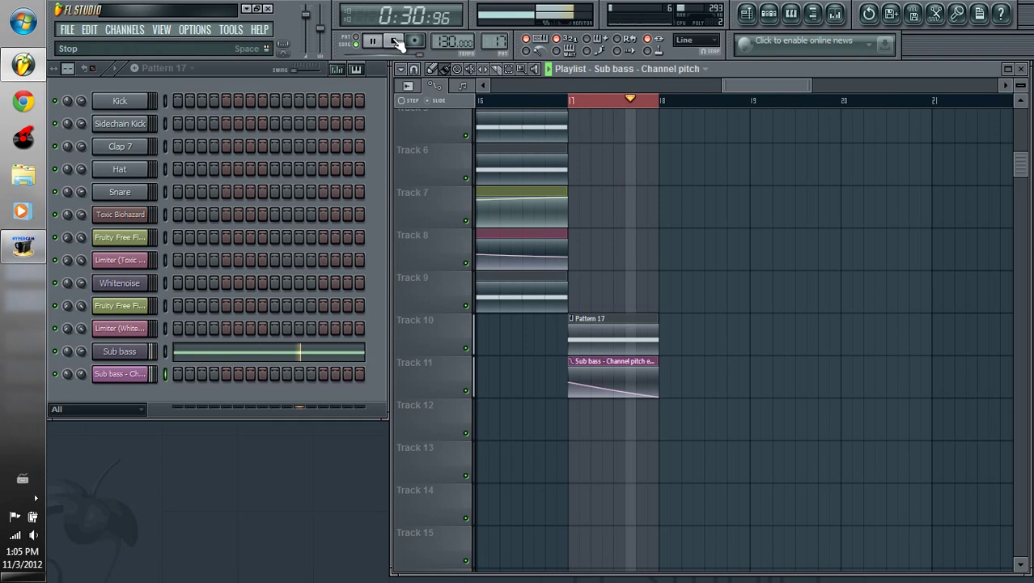
pyautogui.click(396, 41)
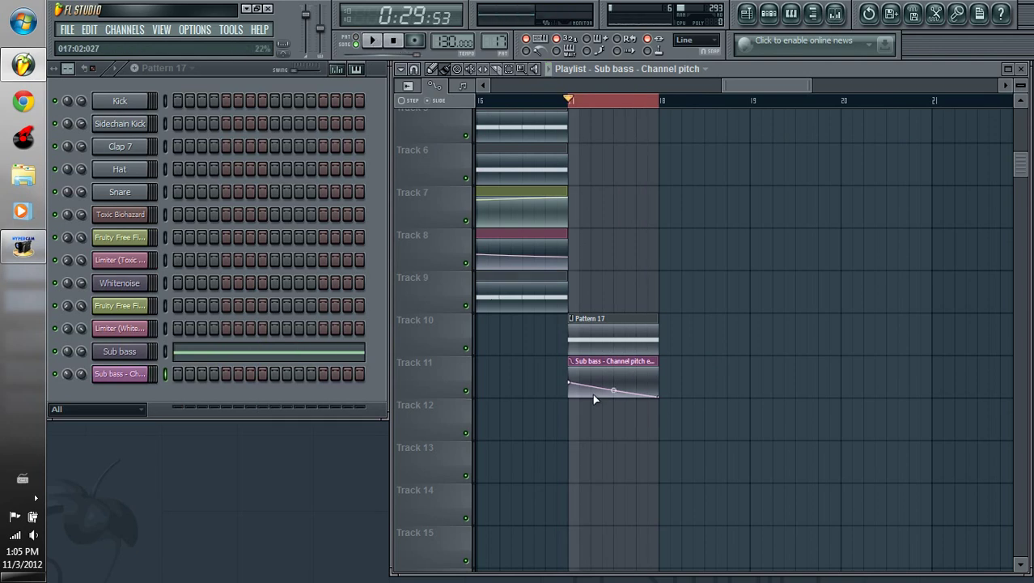
# Lower the one-bar Sub bass note an octave to C4, preview it, and close the piano roll.
pyautogui.rightClick(141, 352)
pyautogui.click(164, 347)
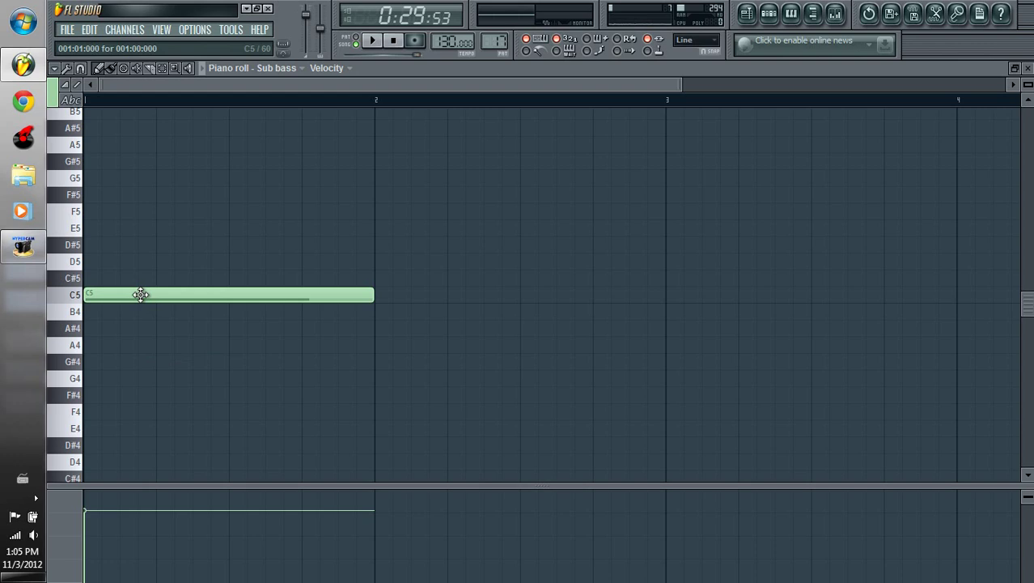
pyautogui.scroll(-3, 141, 295)
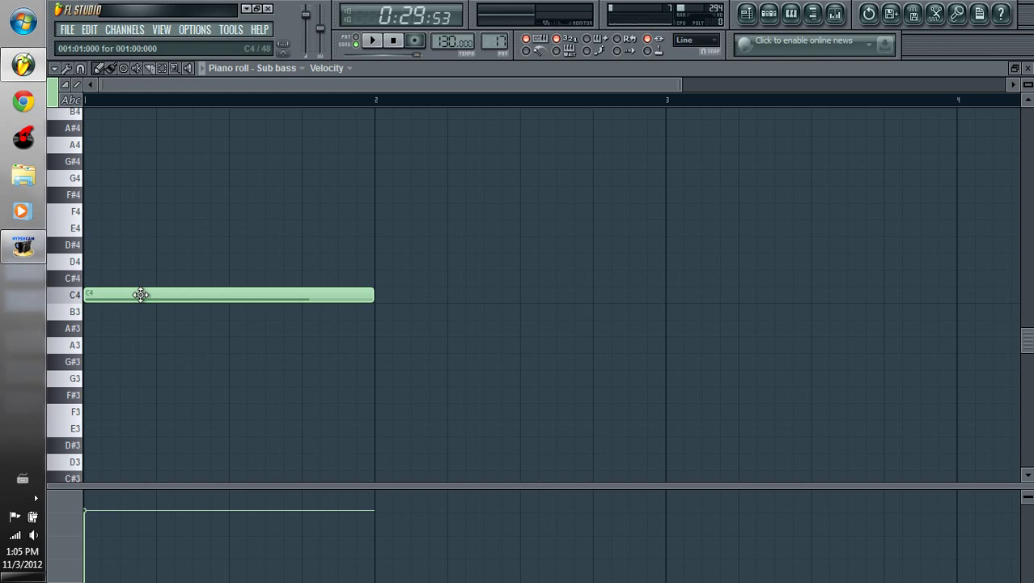
pyautogui.click(372, 40)
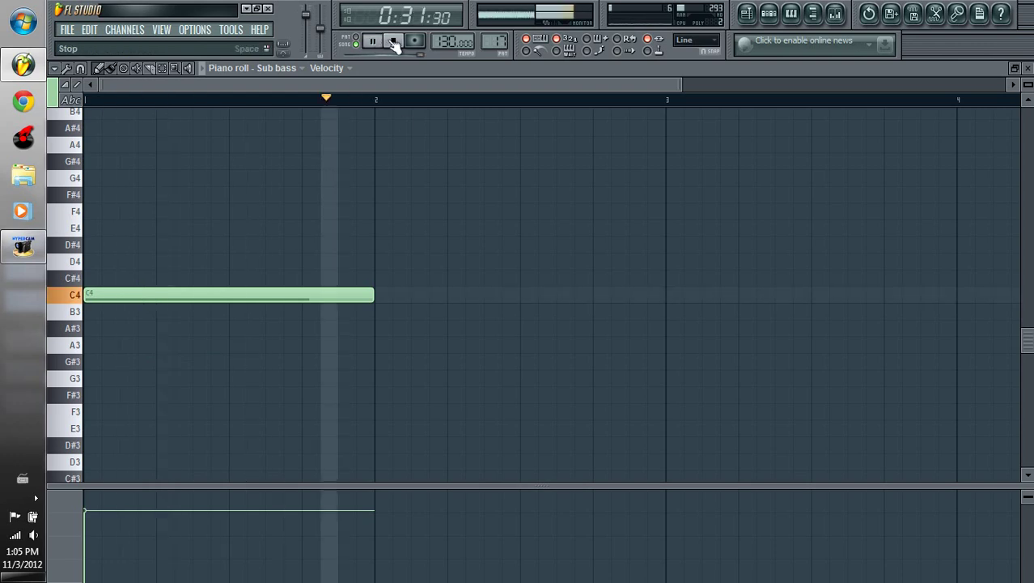
pyautogui.click(392, 41)
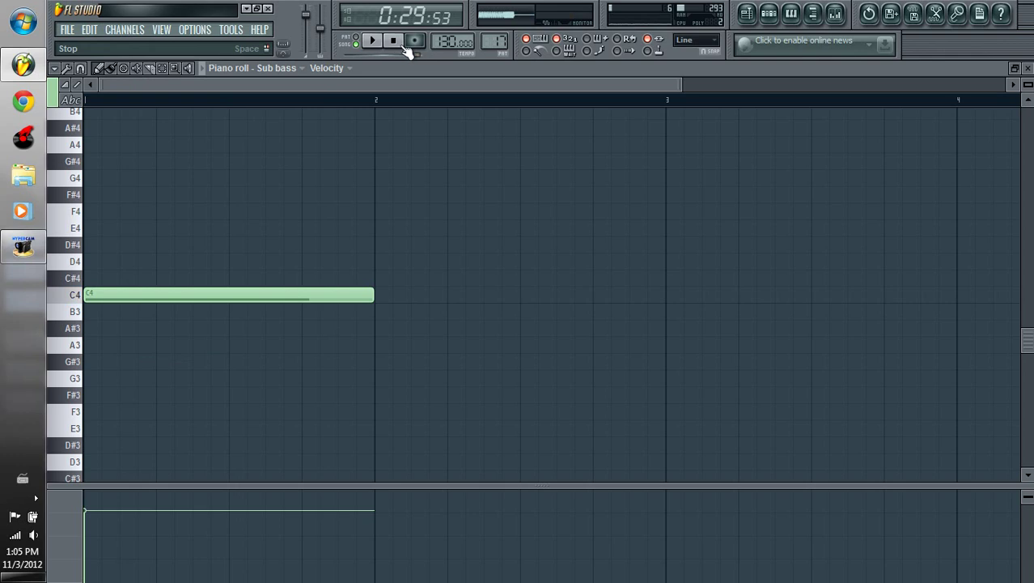
pyautogui.click(1027, 68)
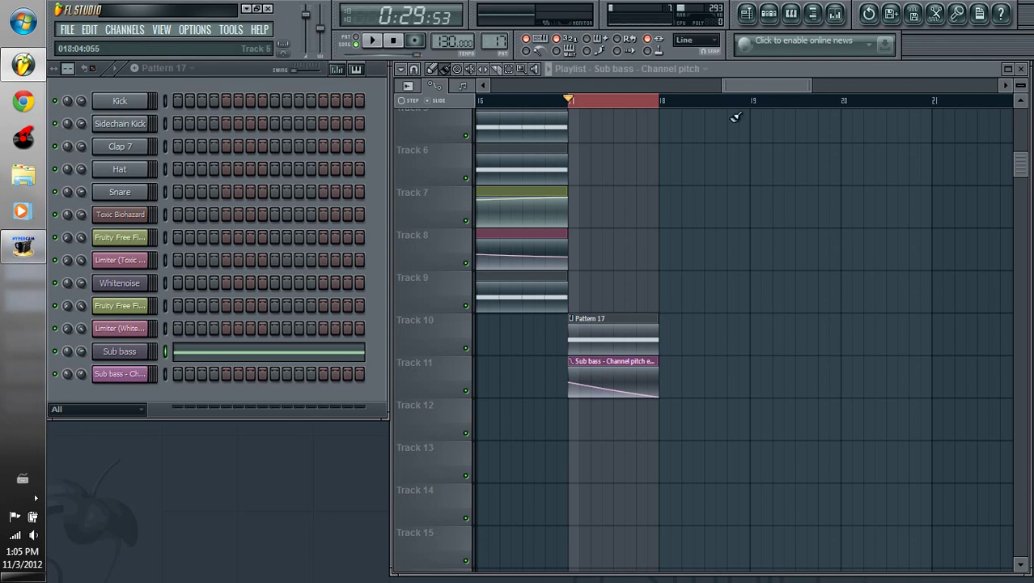
# Add the Kick 10 sample from the House-Electro Kit as a new channel below Sidechain Kick.
pyautogui.scroll(4, 1005, 178)
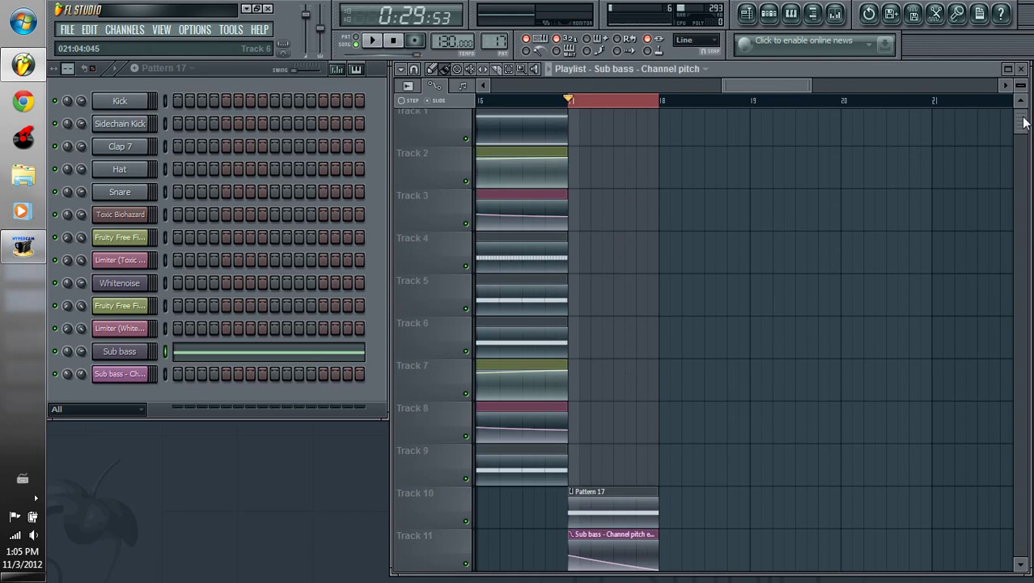
pyautogui.scroll(-2, 1005, 178)
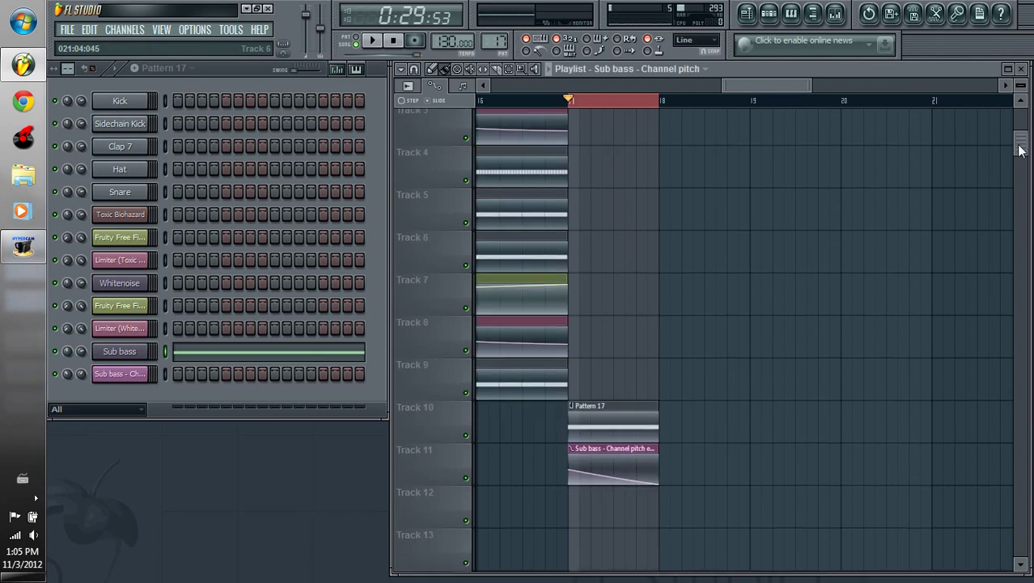
pyautogui.click(815, 16)
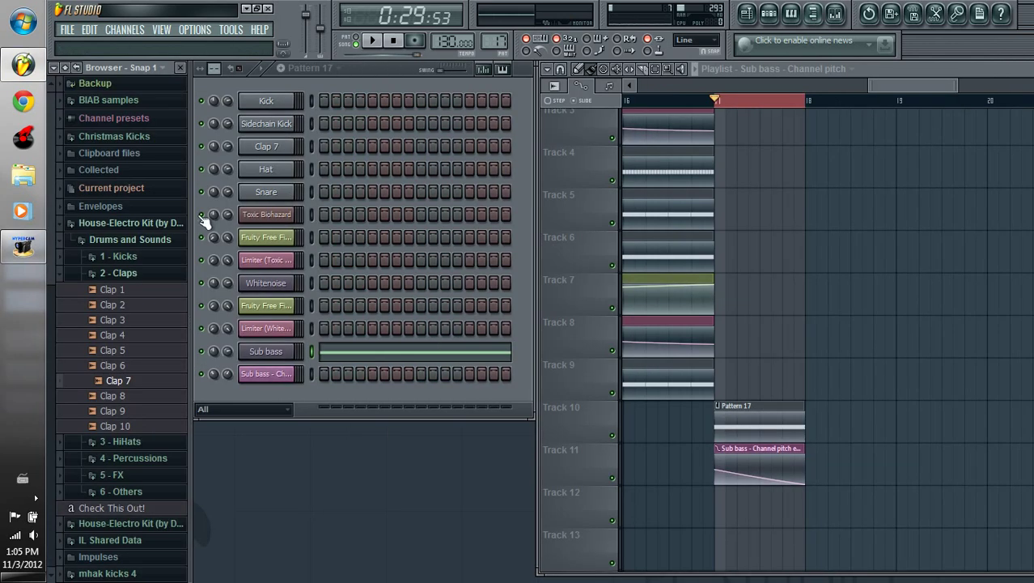
pyautogui.click(132, 272)
pyautogui.click(128, 257)
pyautogui.click(131, 411)
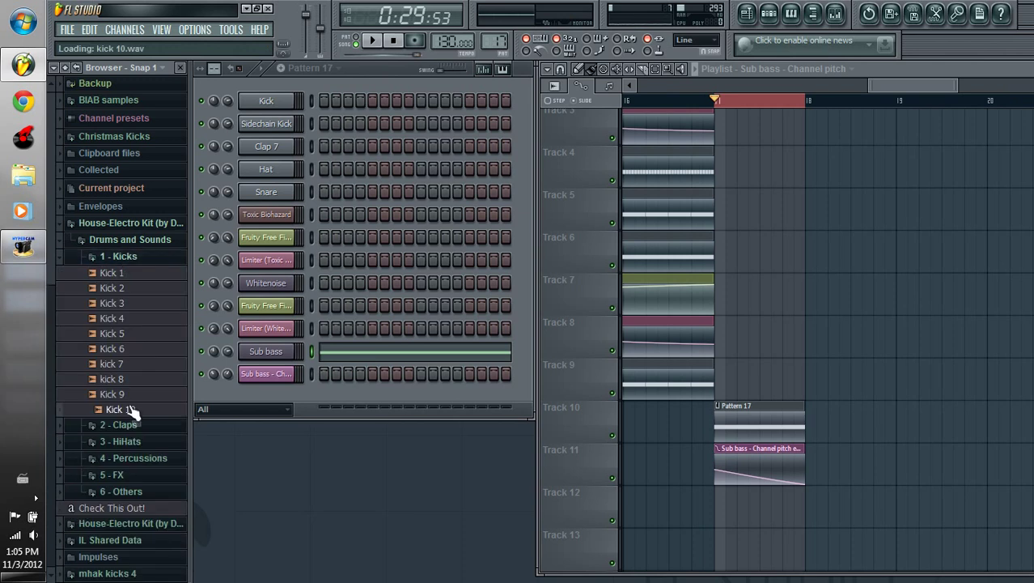
pyautogui.moveTo(130, 411); pyautogui.dragTo(269, 135)
# Rename the Kick 10 channel as Deep Kick.
pyautogui.rightClick(288, 148)
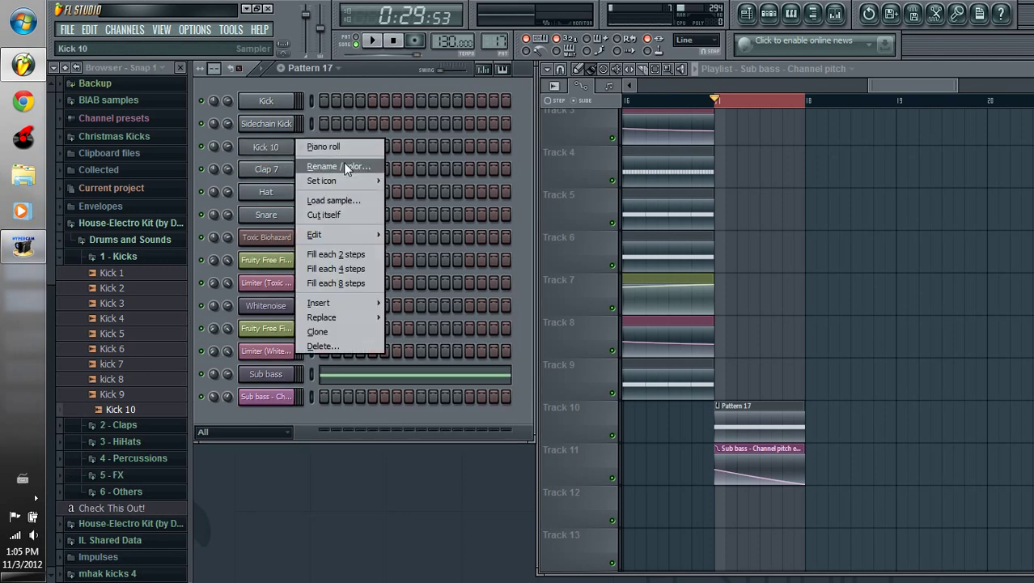
pyautogui.click(340, 166)
pyautogui.write('Deep Kick')
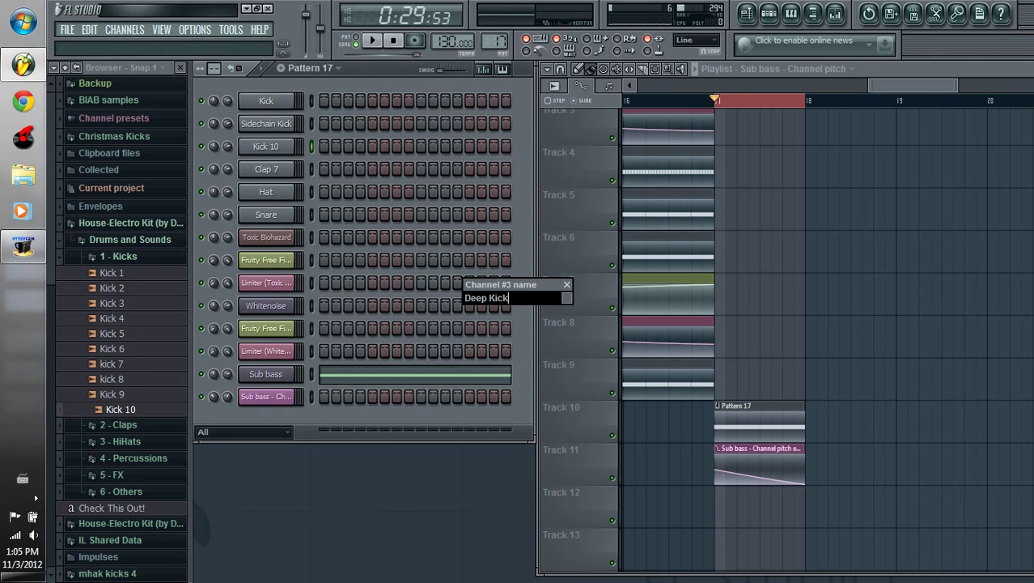
pyautogui.press('Return')
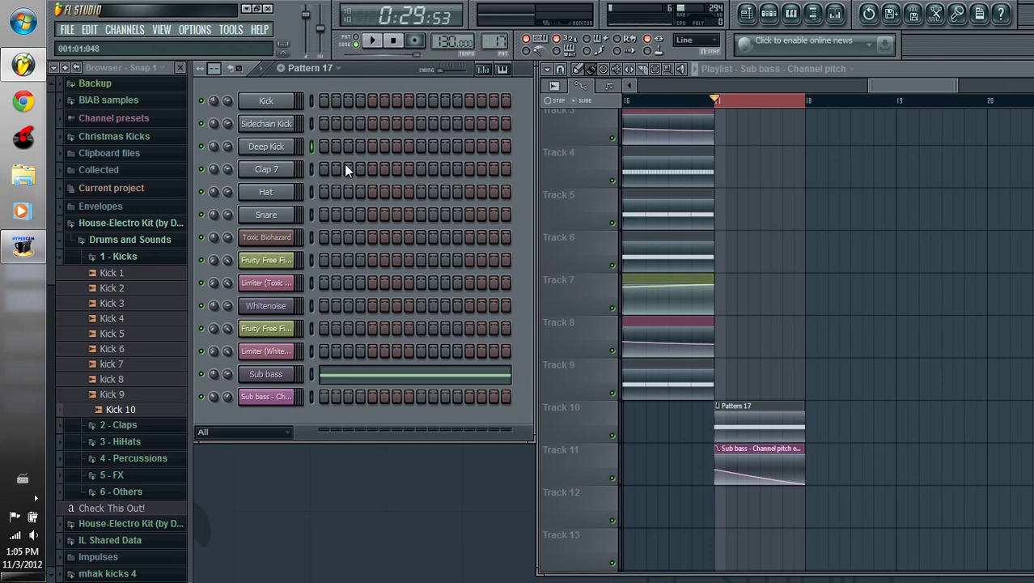
# Place a Deep Kick hit on the first step of Pattern 17 and link the channel to mixer Insert 6.
pyautogui.click(326, 144)
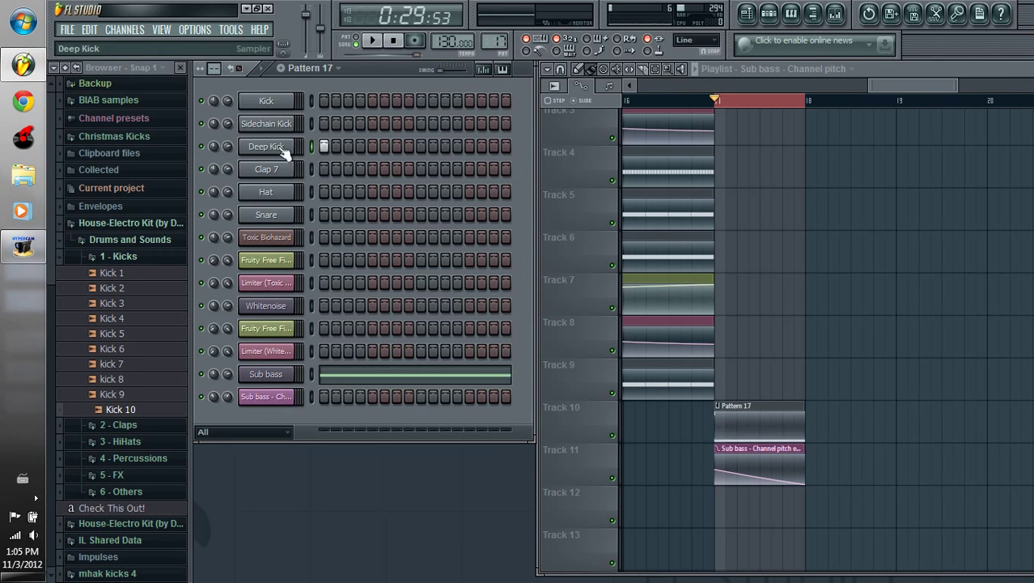
pyautogui.click(835, 13)
pyautogui.click(427, 292)
pyautogui.rightClick(428, 290)
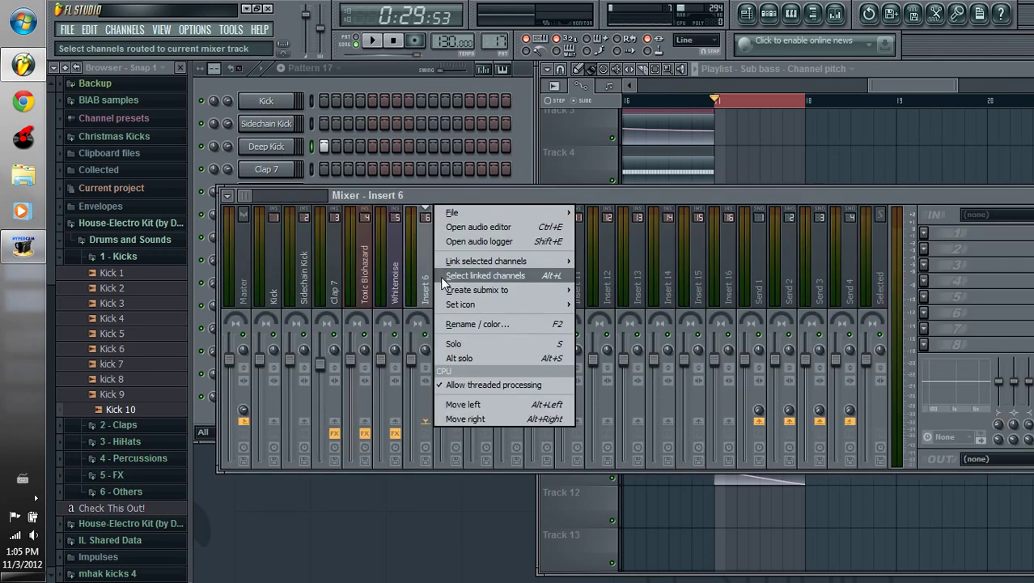
pyautogui.moveTo(486, 260)
pyautogui.click(606, 260)
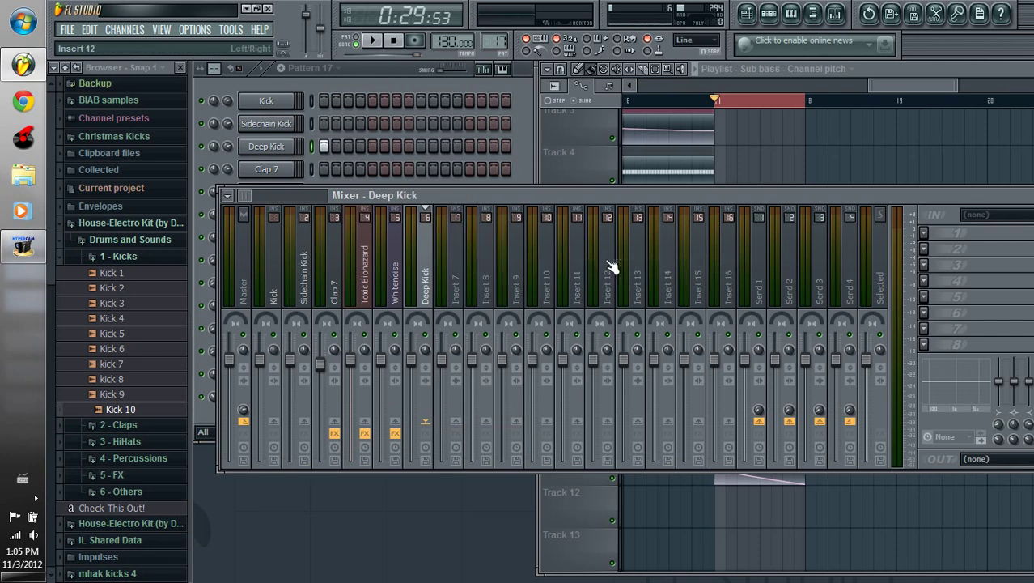
# Move the Deep Kick mixer track to insert 3, directly after Sidechain Kick.
pyautogui.hotkey('alt', 'Left')
pyautogui.hotkey('alt', 'Left')
pyautogui.hotkey('alt', 'Left')
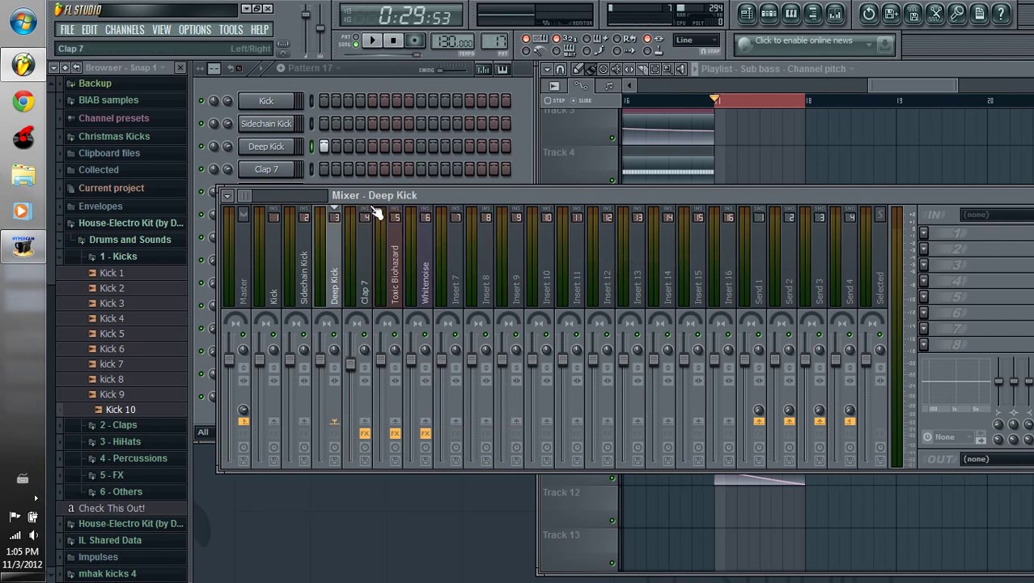
# Load Fruity Reeverb with its default settings in the first effect slot of the Deep Kick mixer track and preview bar 17.
pyautogui.click(813, 13)
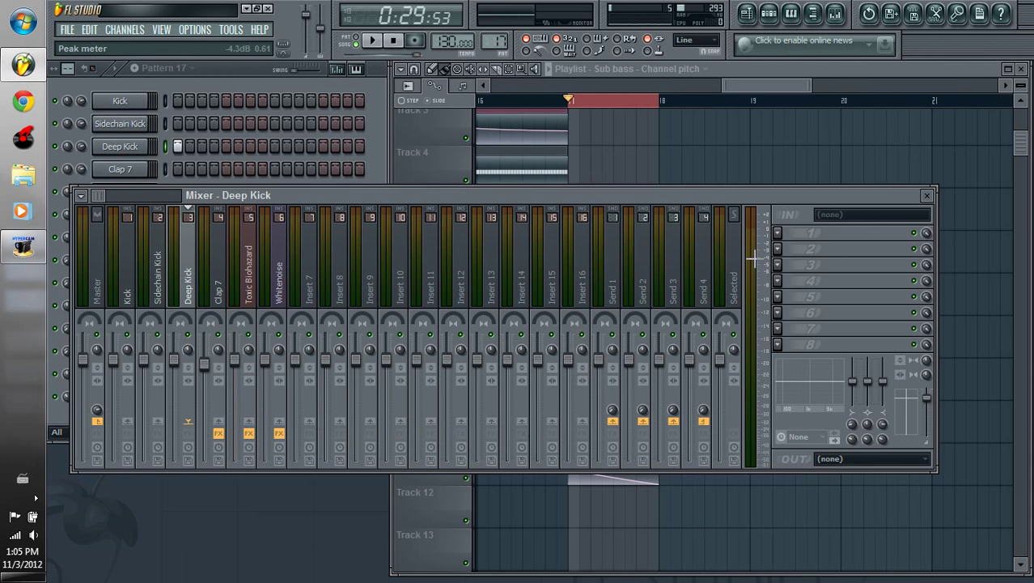
pyautogui.click(777, 233)
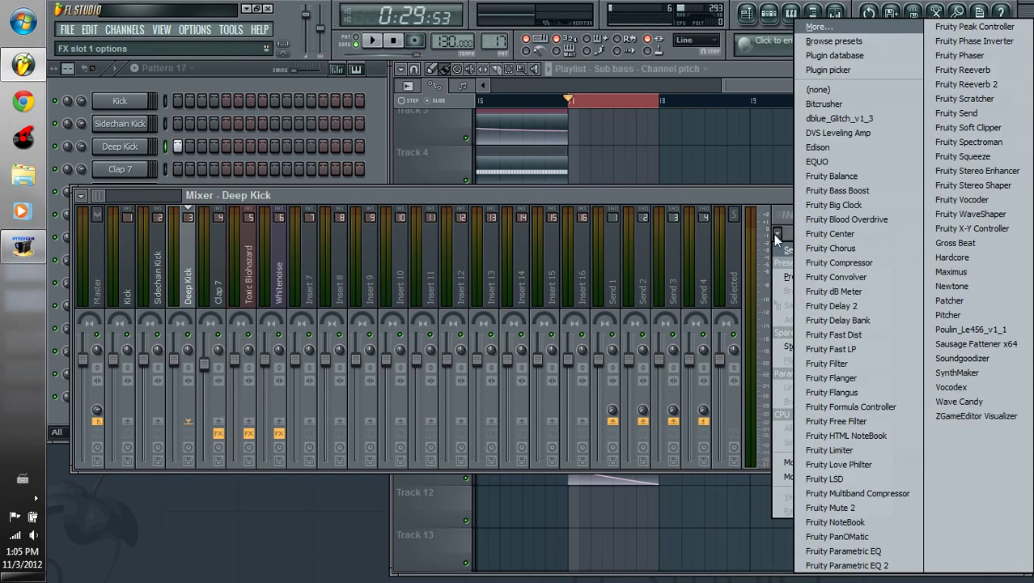
pyautogui.click(987, 71)
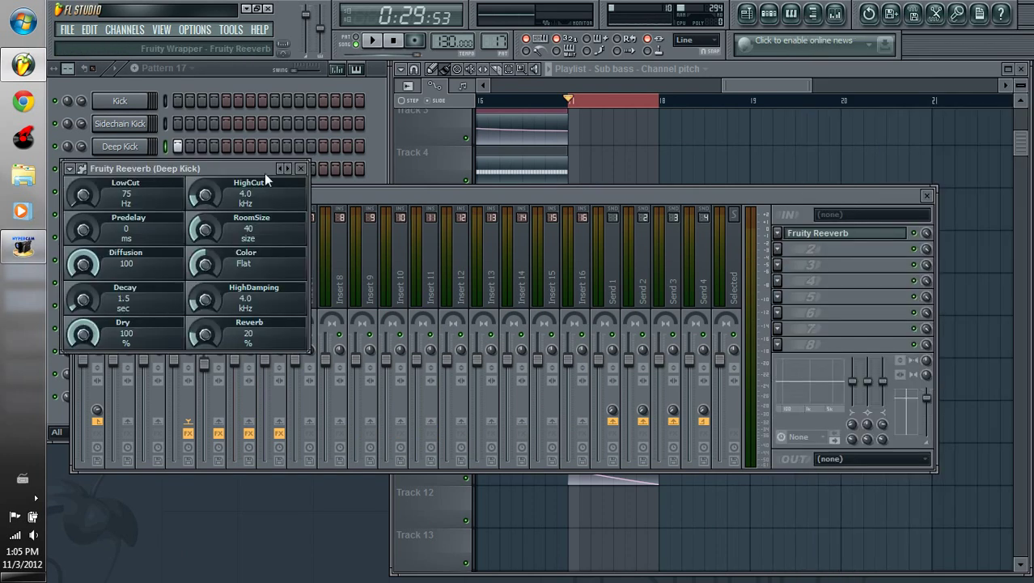
pyautogui.click(301, 168)
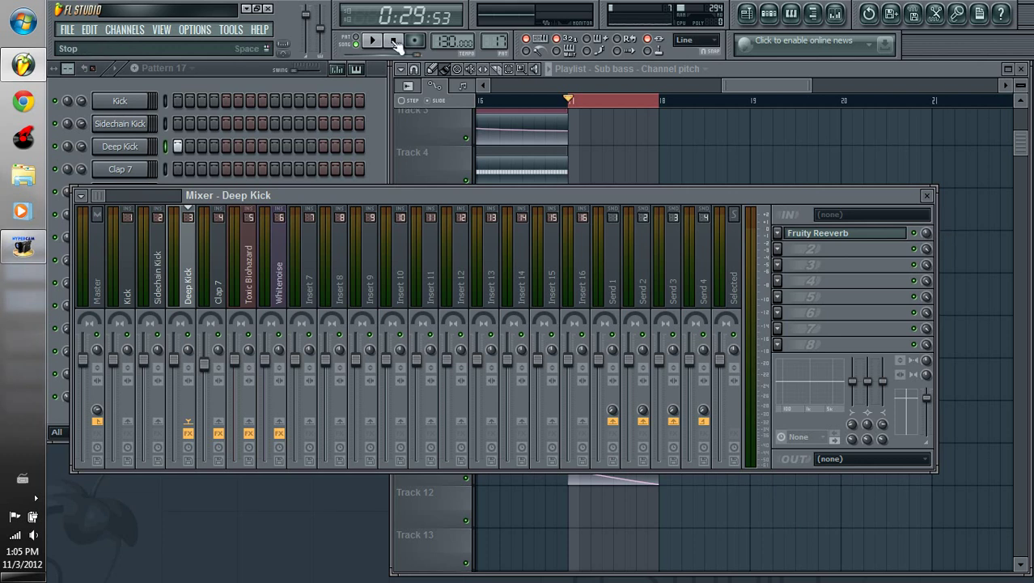
pyautogui.press('space')
pyautogui.click(397, 45)
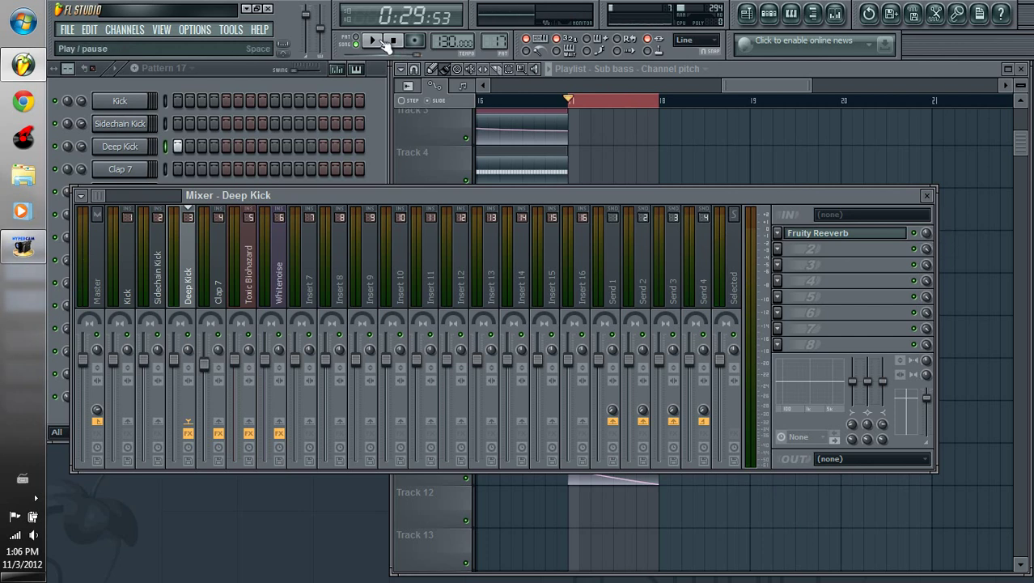
pyautogui.press('space')
pyautogui.click(395, 42)
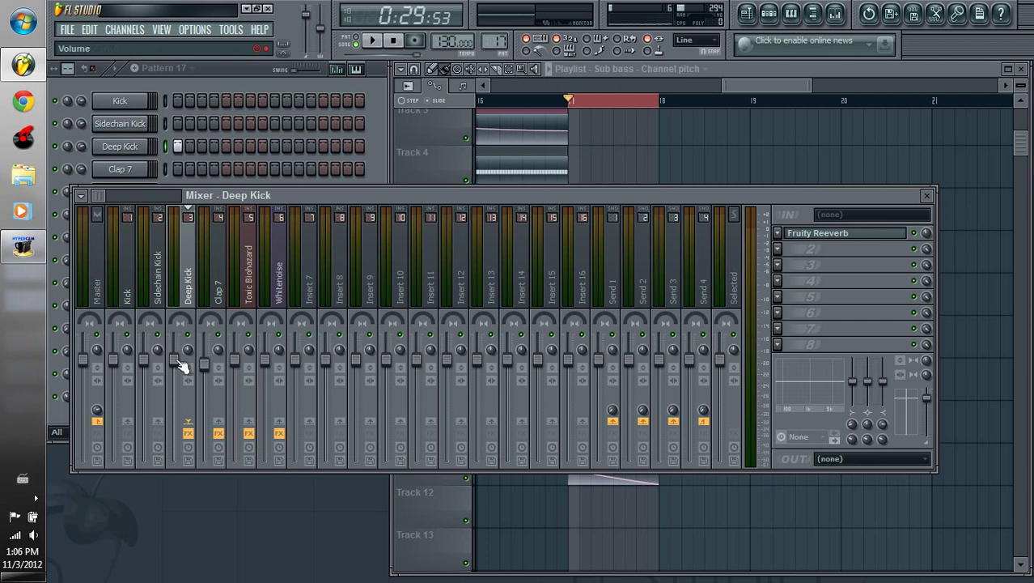
# Lower the Deep Kick mixer track's volume slightly, preview bar 17 again, and close the mixer.
pyautogui.moveTo(183, 365); pyautogui.dragTo(182, 373)
pyautogui.click(372, 41)
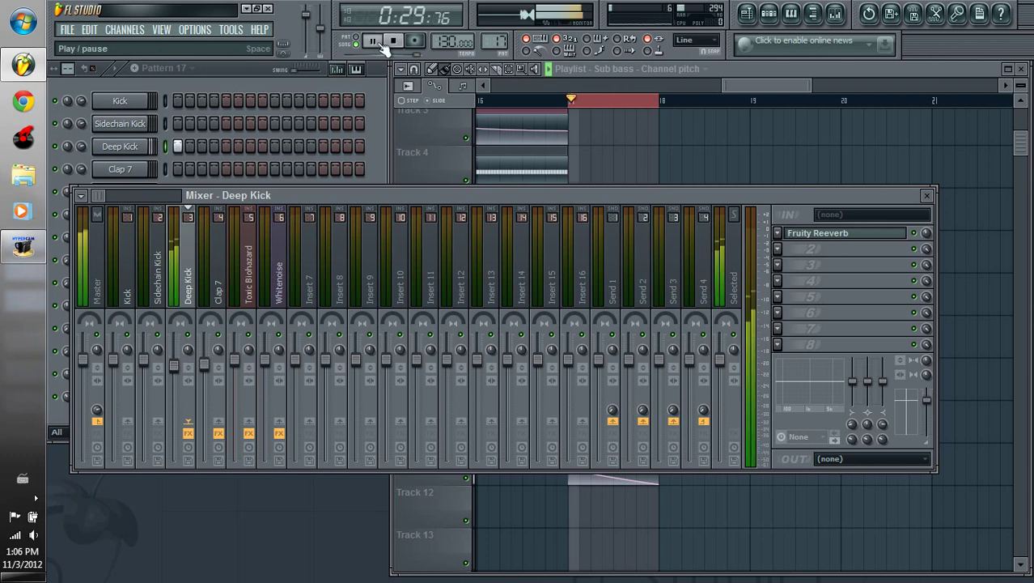
pyautogui.click(395, 41)
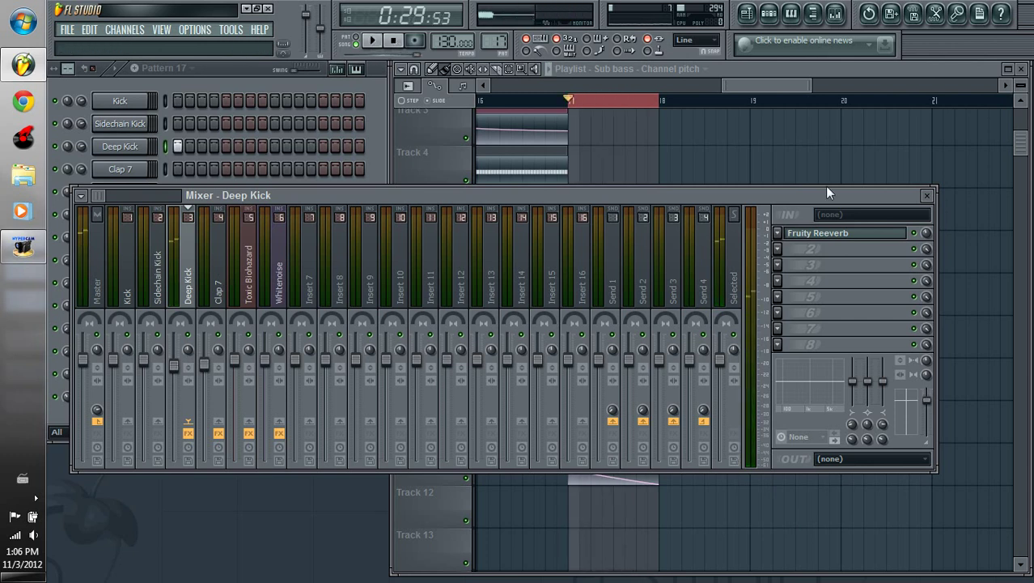
pyautogui.click(927, 195)
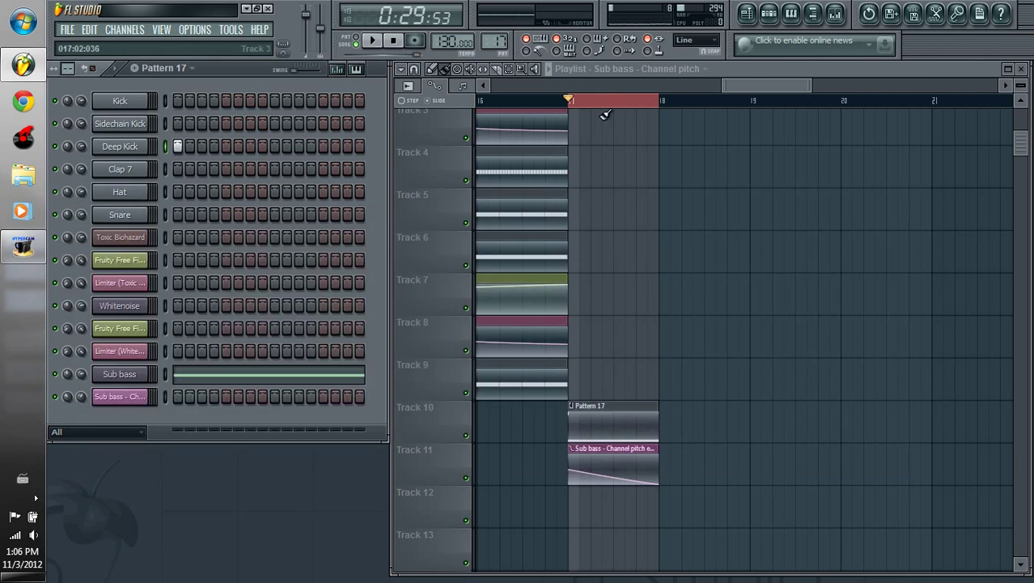
# Select bars 1 through 17 in the playlist and play the complete rise and drop from the start.
pyautogui.moveTo(660, 101); pyautogui.dragTo(290, 122)
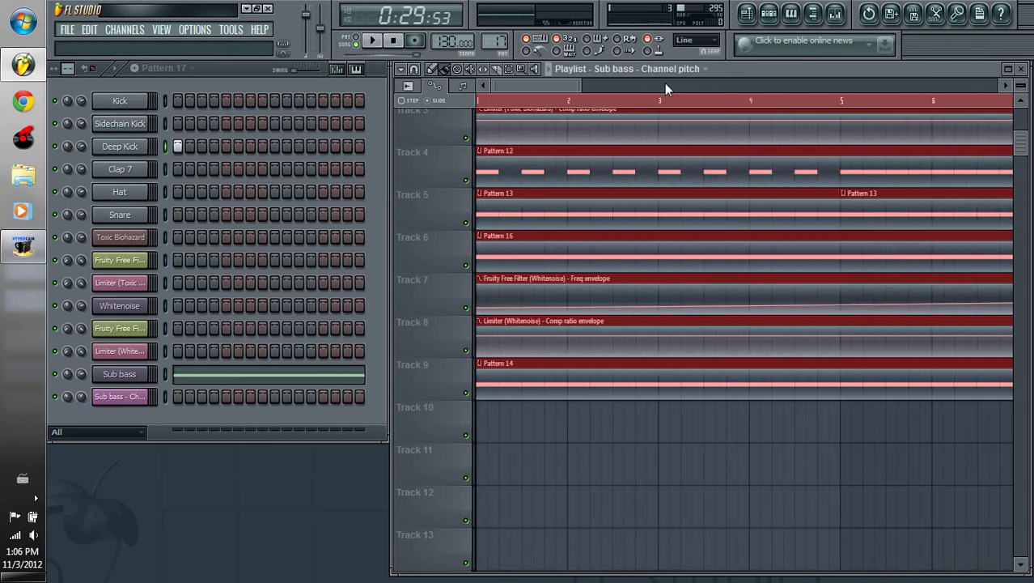
pyautogui.moveTo(575, 83); pyautogui.dragTo(865, 84)
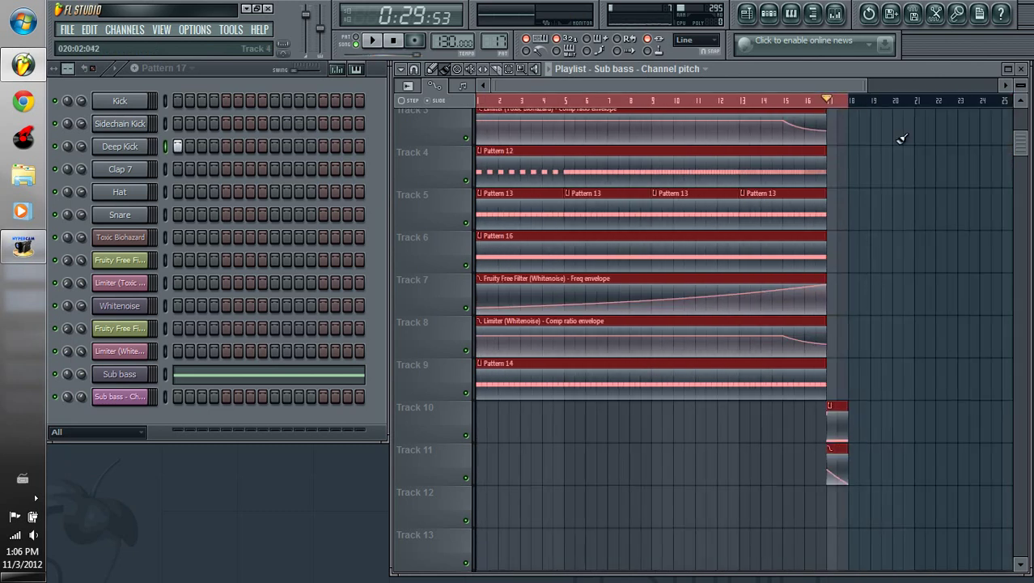
pyautogui.scroll(2, 901, 139)
pyautogui.click(372, 41)
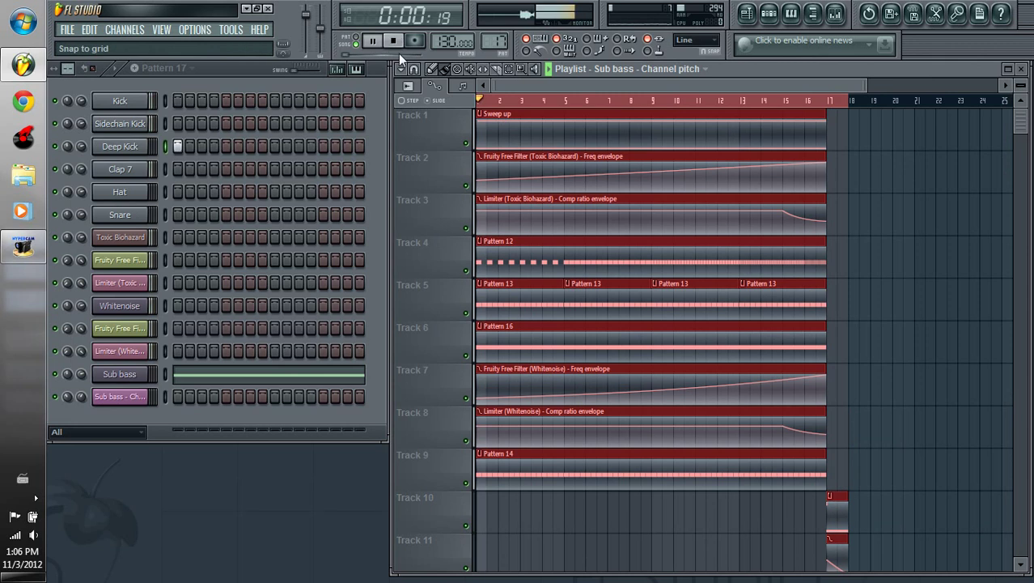
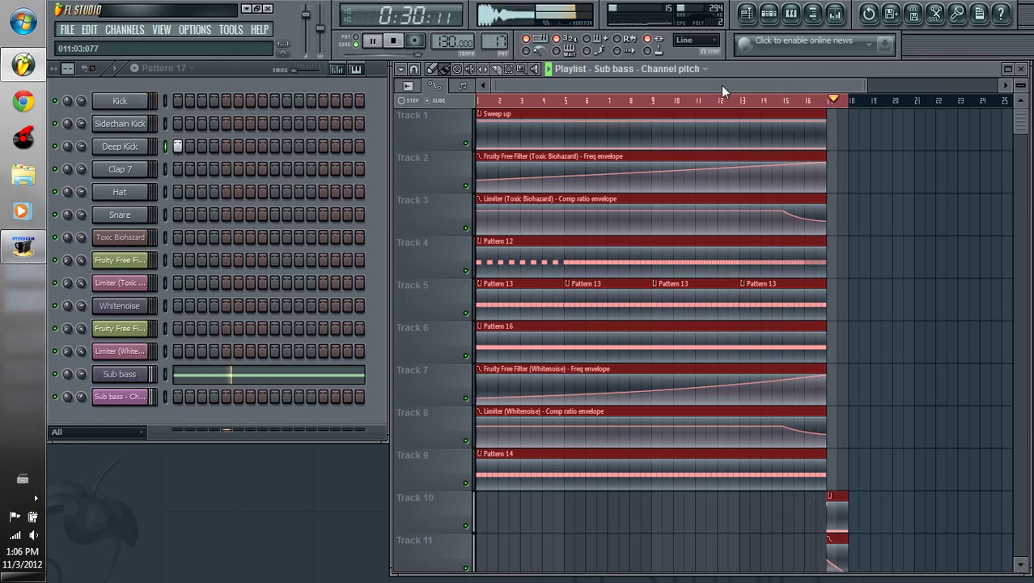
pyautogui.click(394, 41)
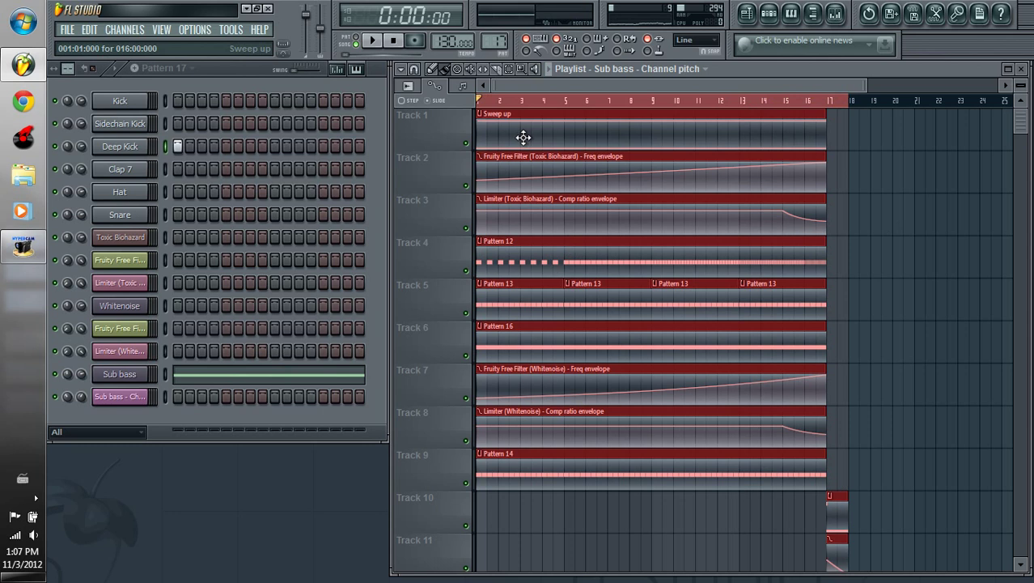
# Examine the Toxic Biohazard synth settings used for the sweep, then close the plugin and its channel settings.
pyautogui.click(128, 240)
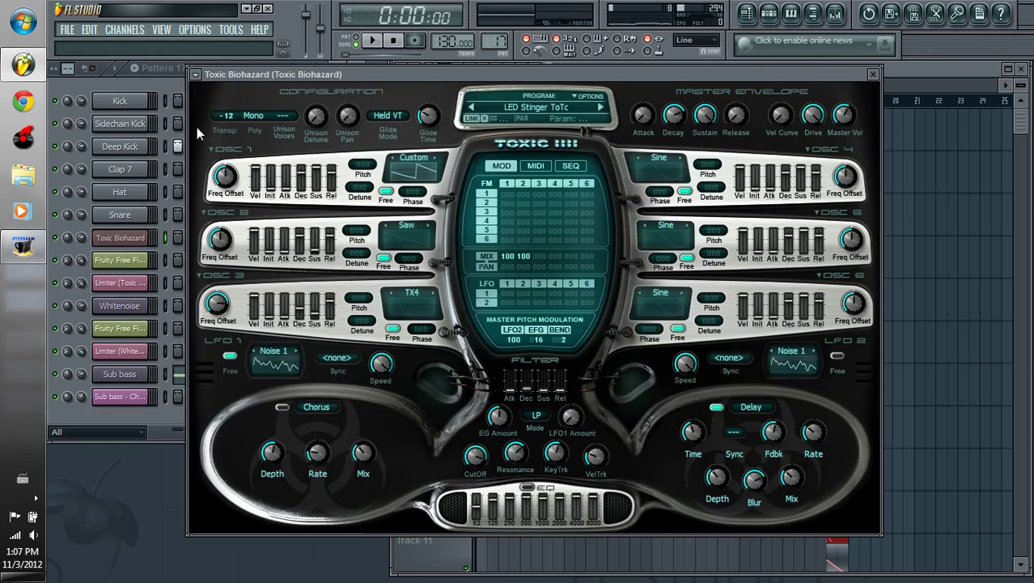
pyautogui.click(872, 74)
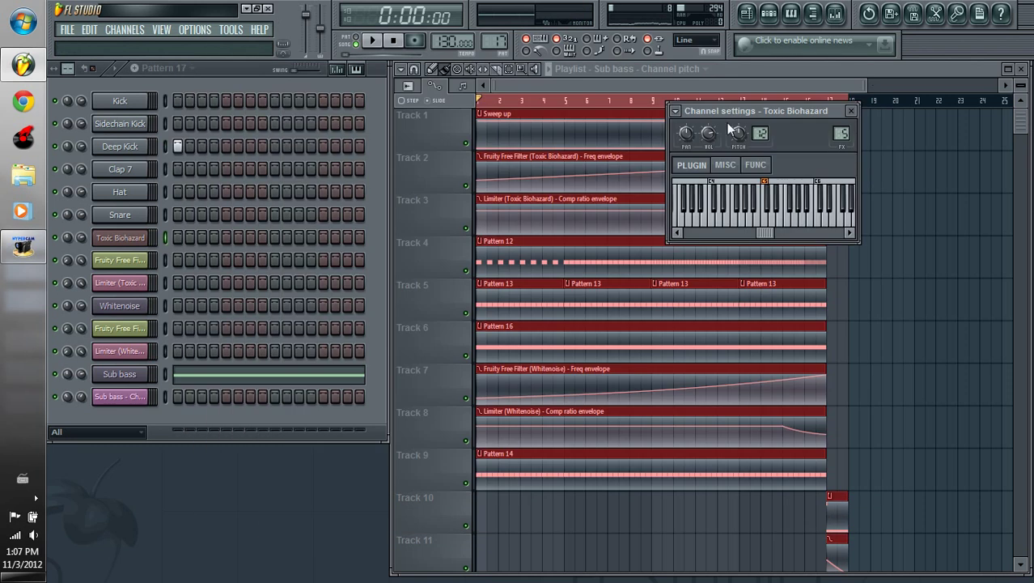
pyautogui.click(850, 110)
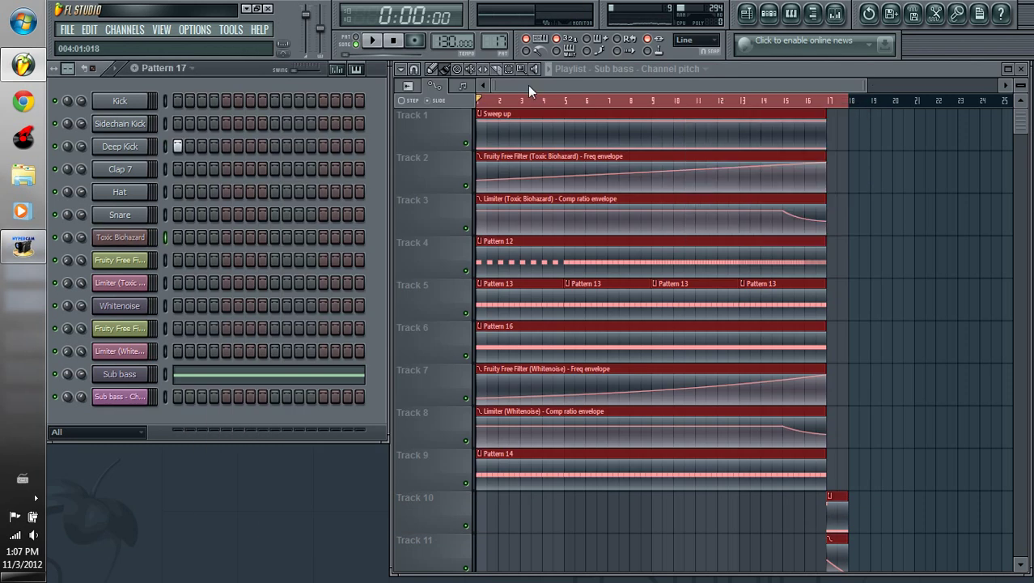
pyautogui.moveTo(684, 186)
pyautogui.click(24, 247)
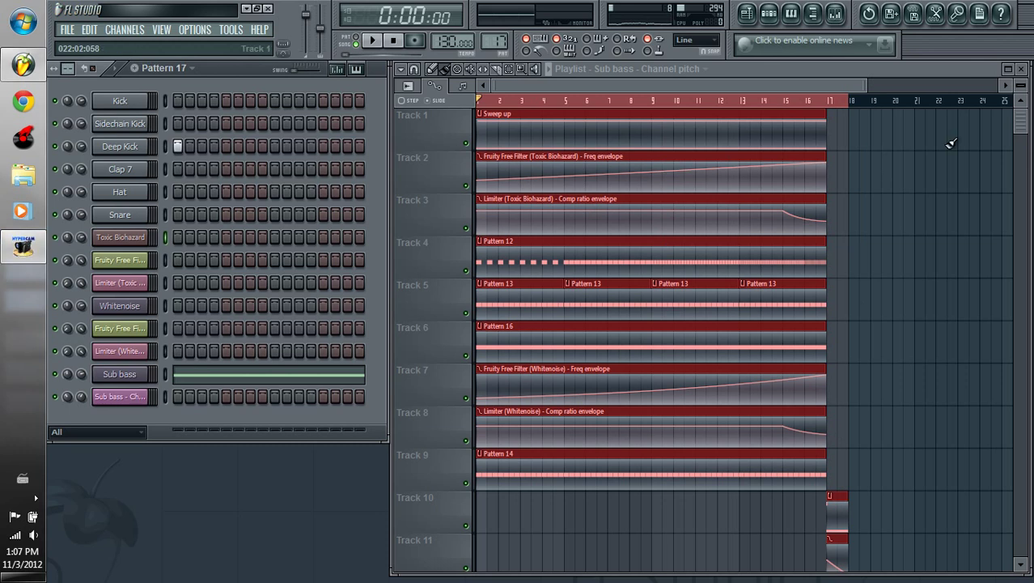